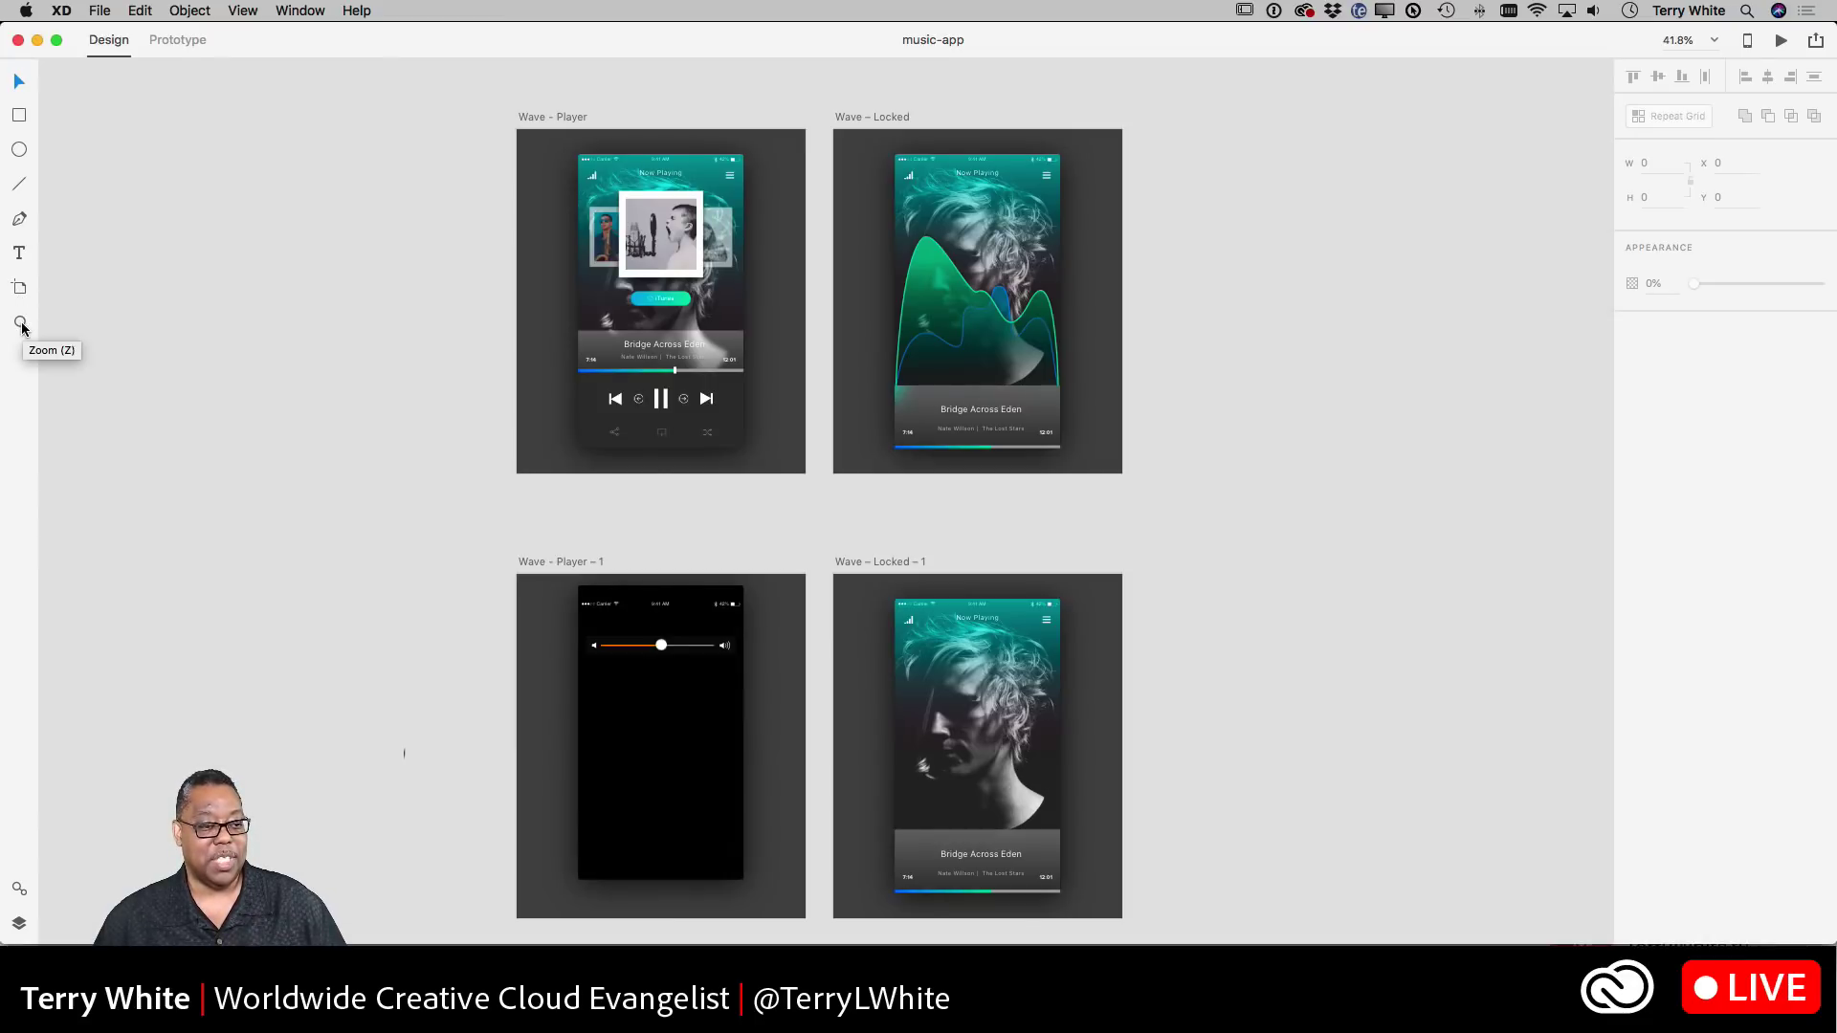
left_click(19, 890)
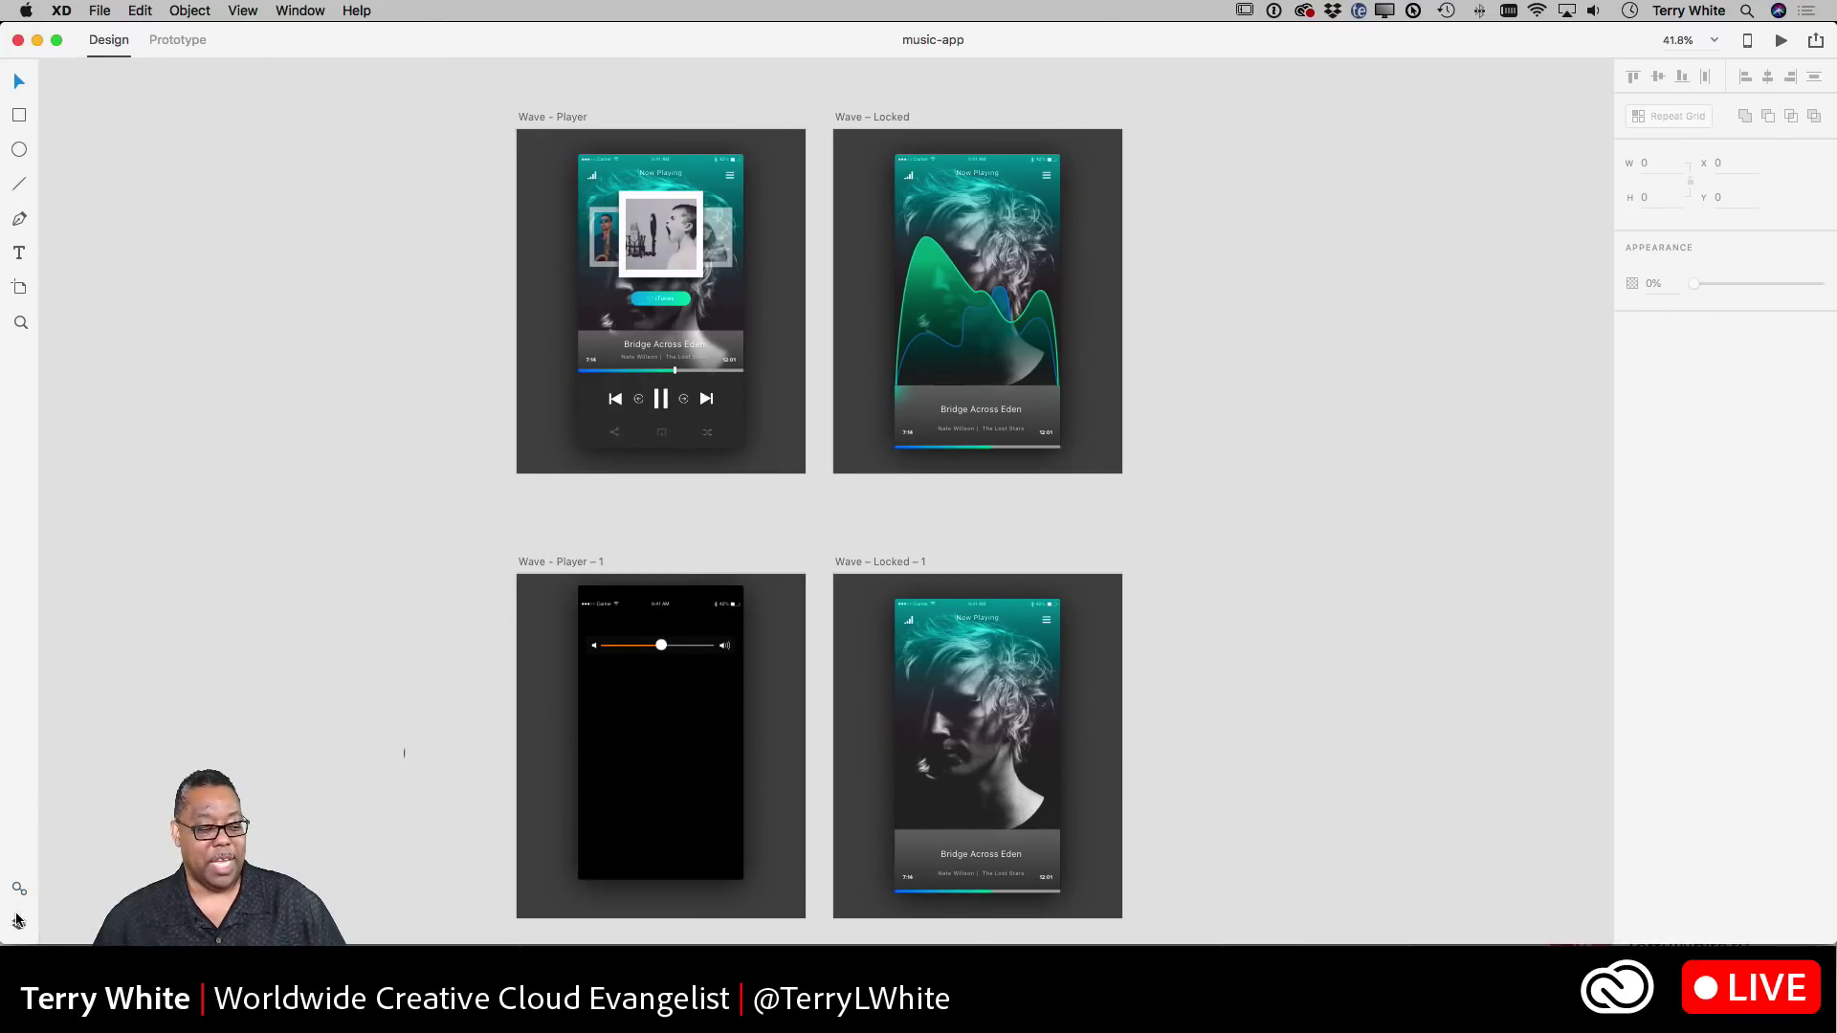
left_click(19, 923)
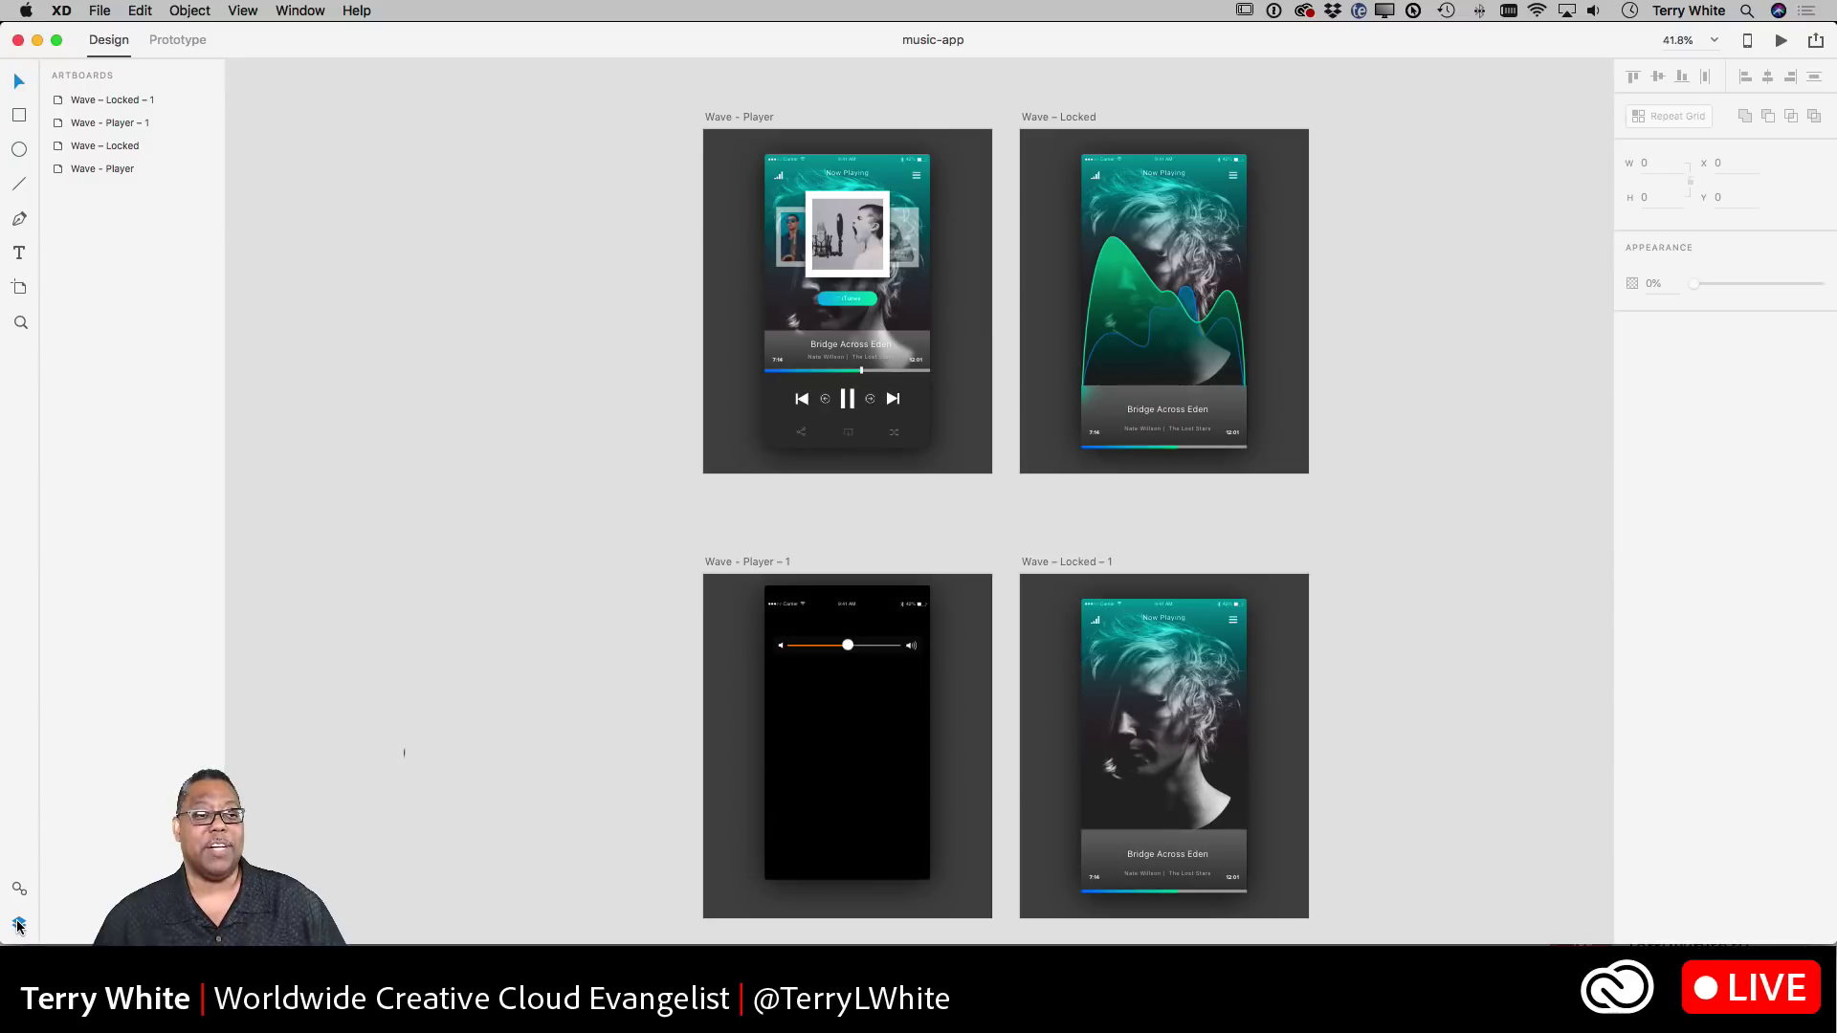
left_click(18, 925)
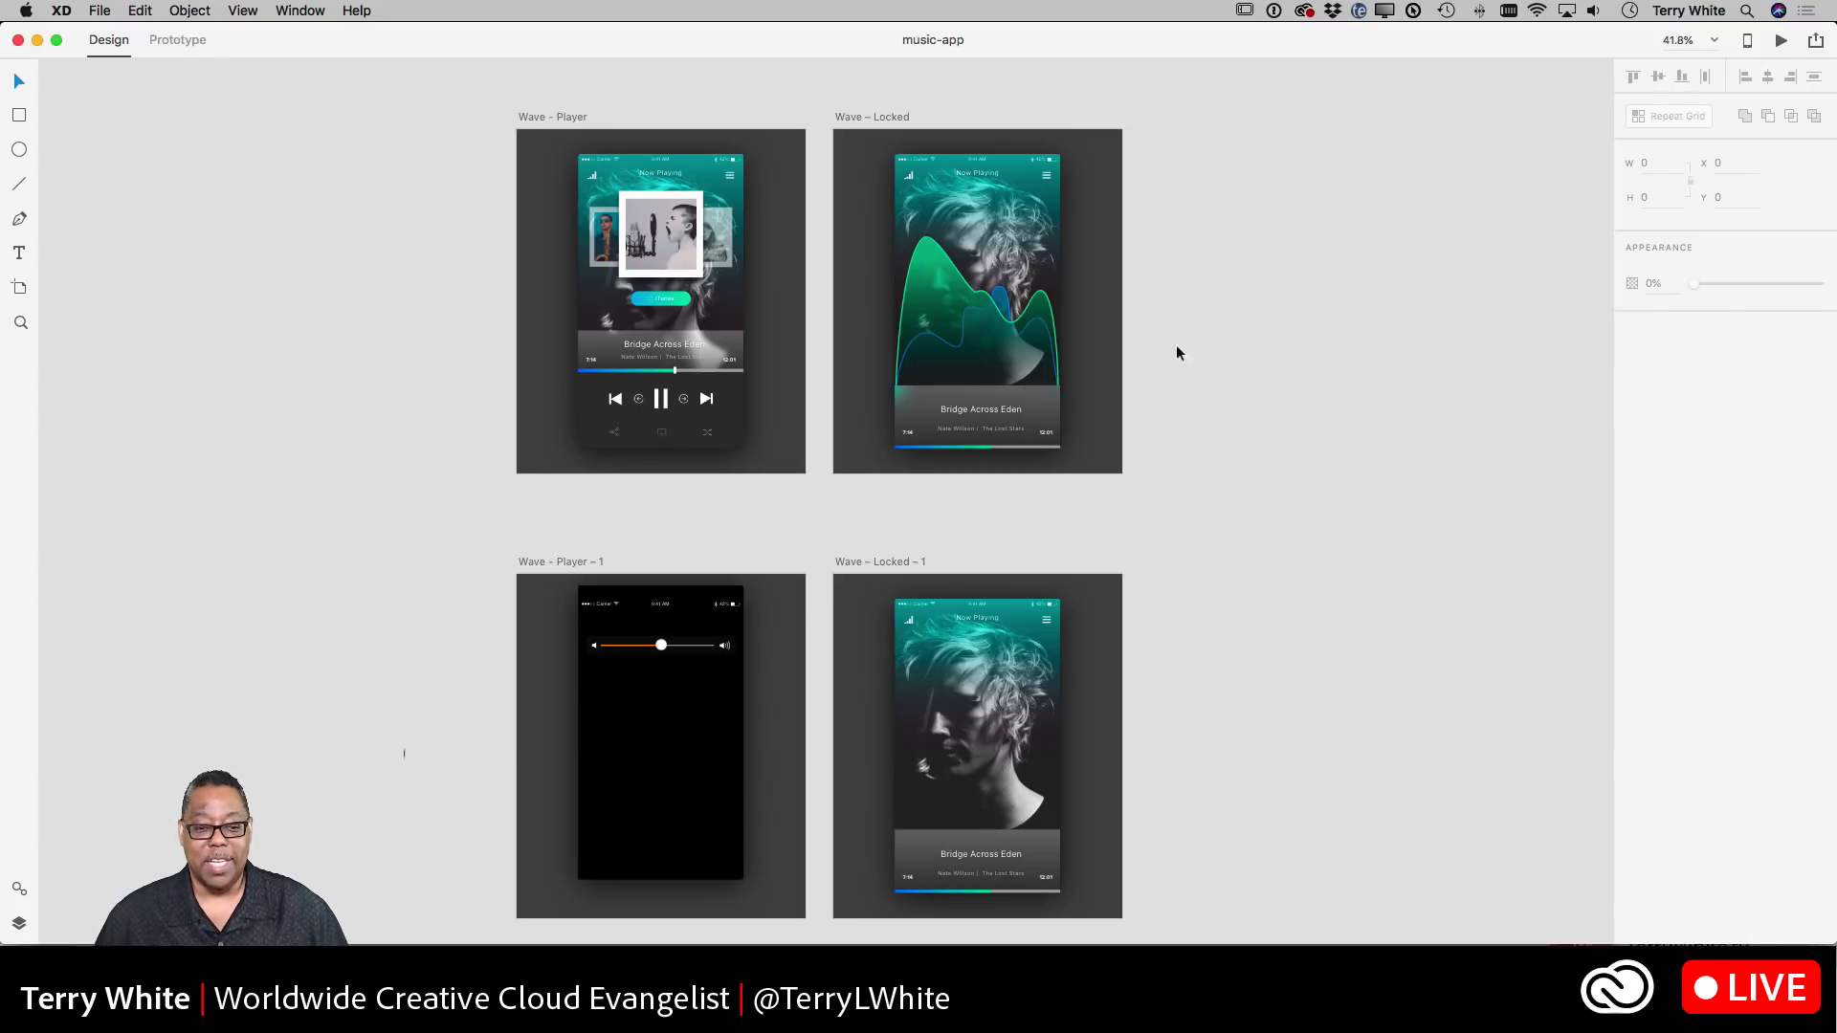
- Copy the volume slider group from Wave - Player - 1
left_click(688, 647)
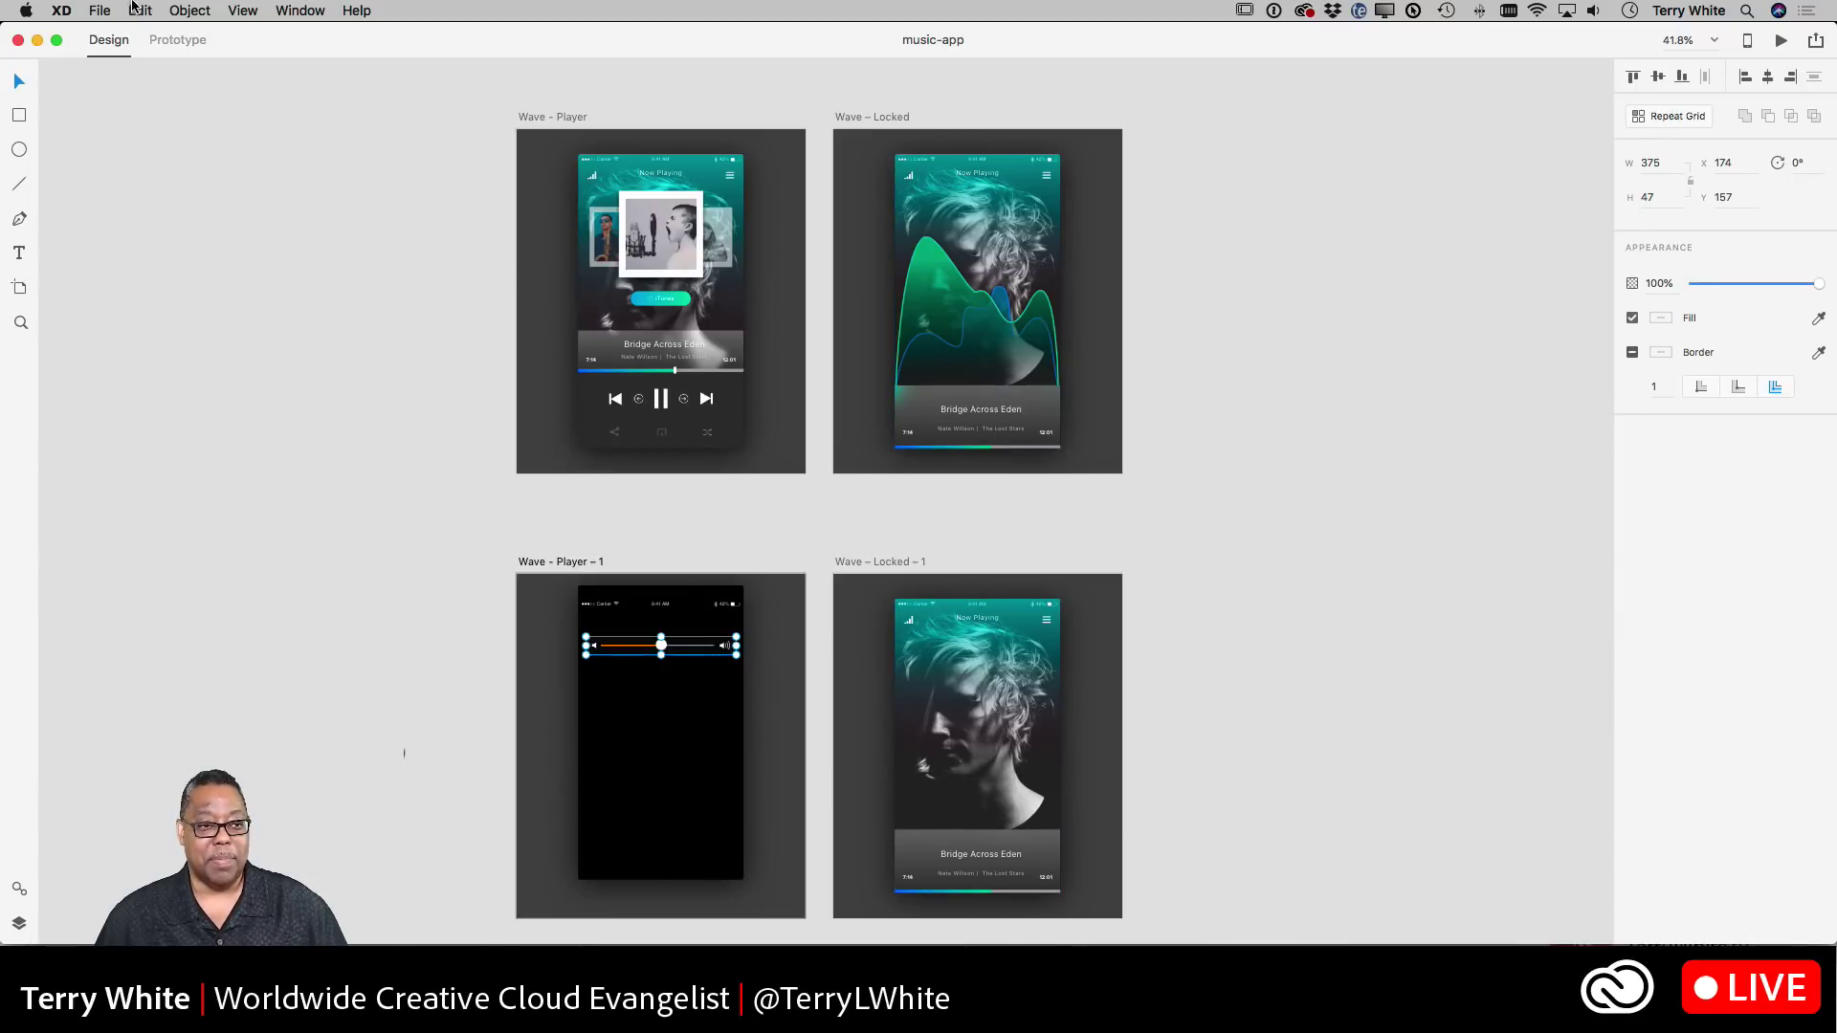
left_click(140, 10)
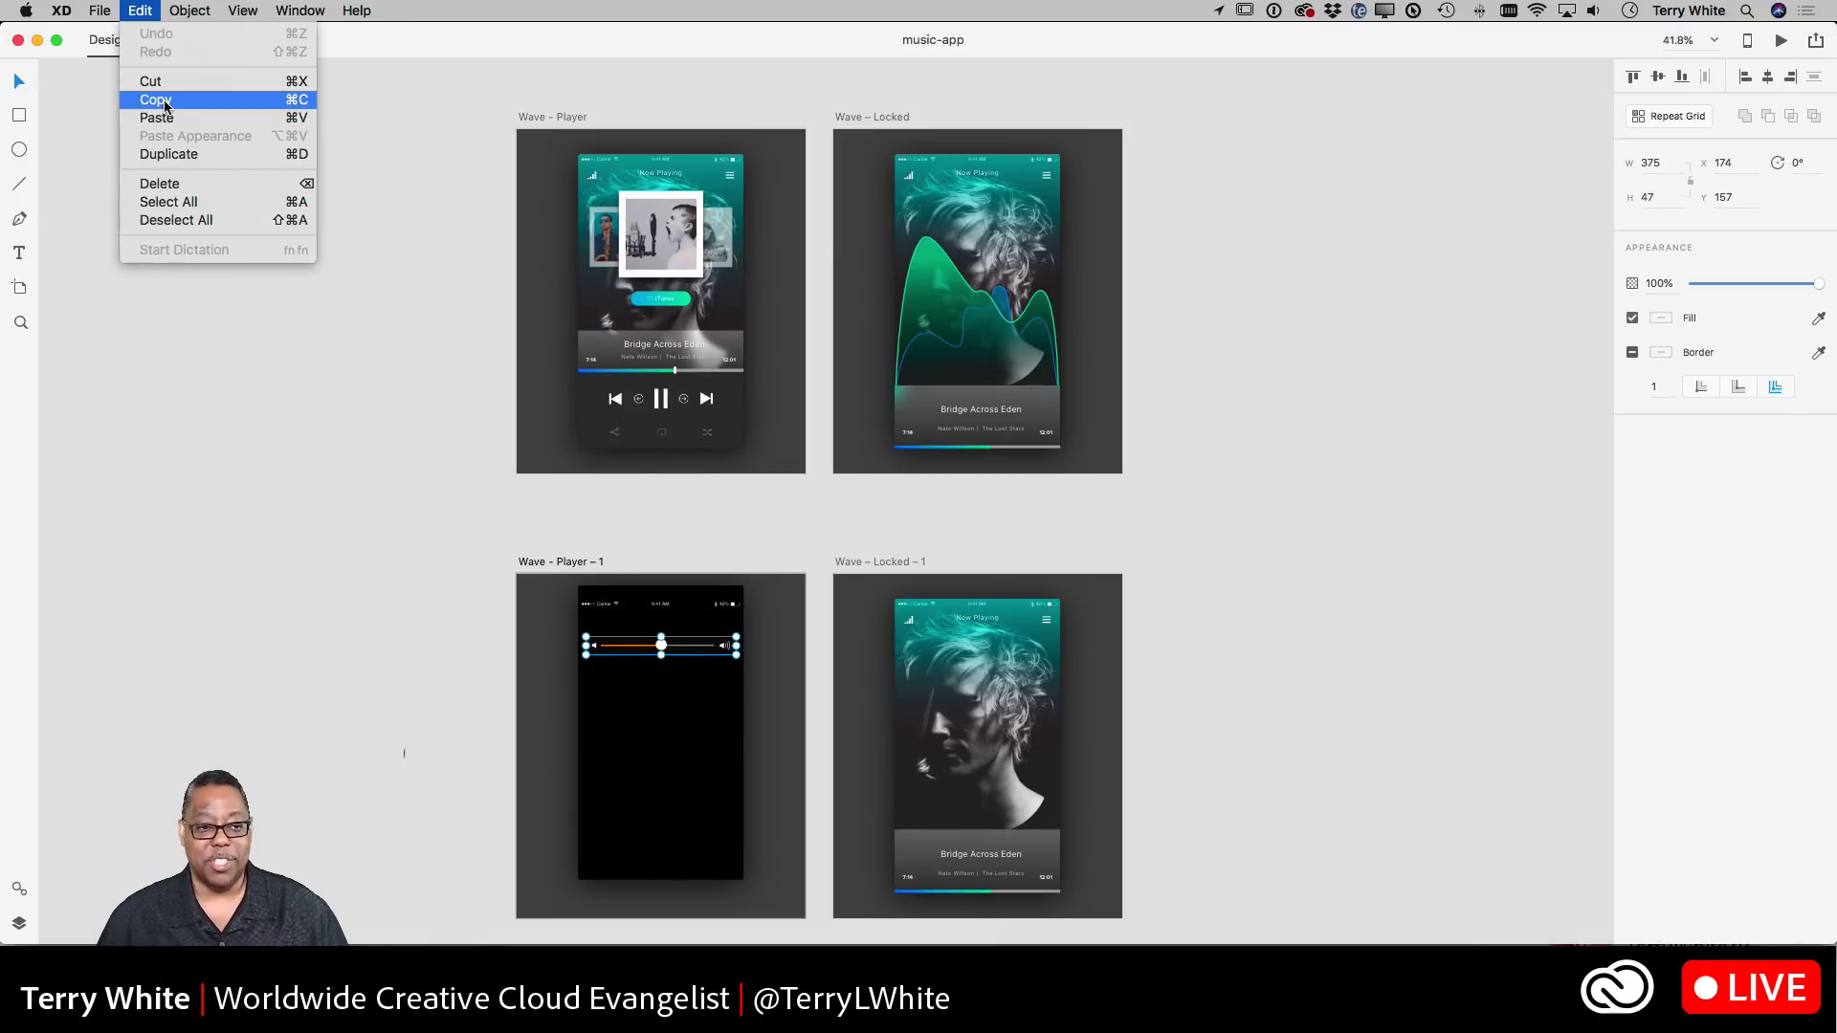
left_click(155, 100)
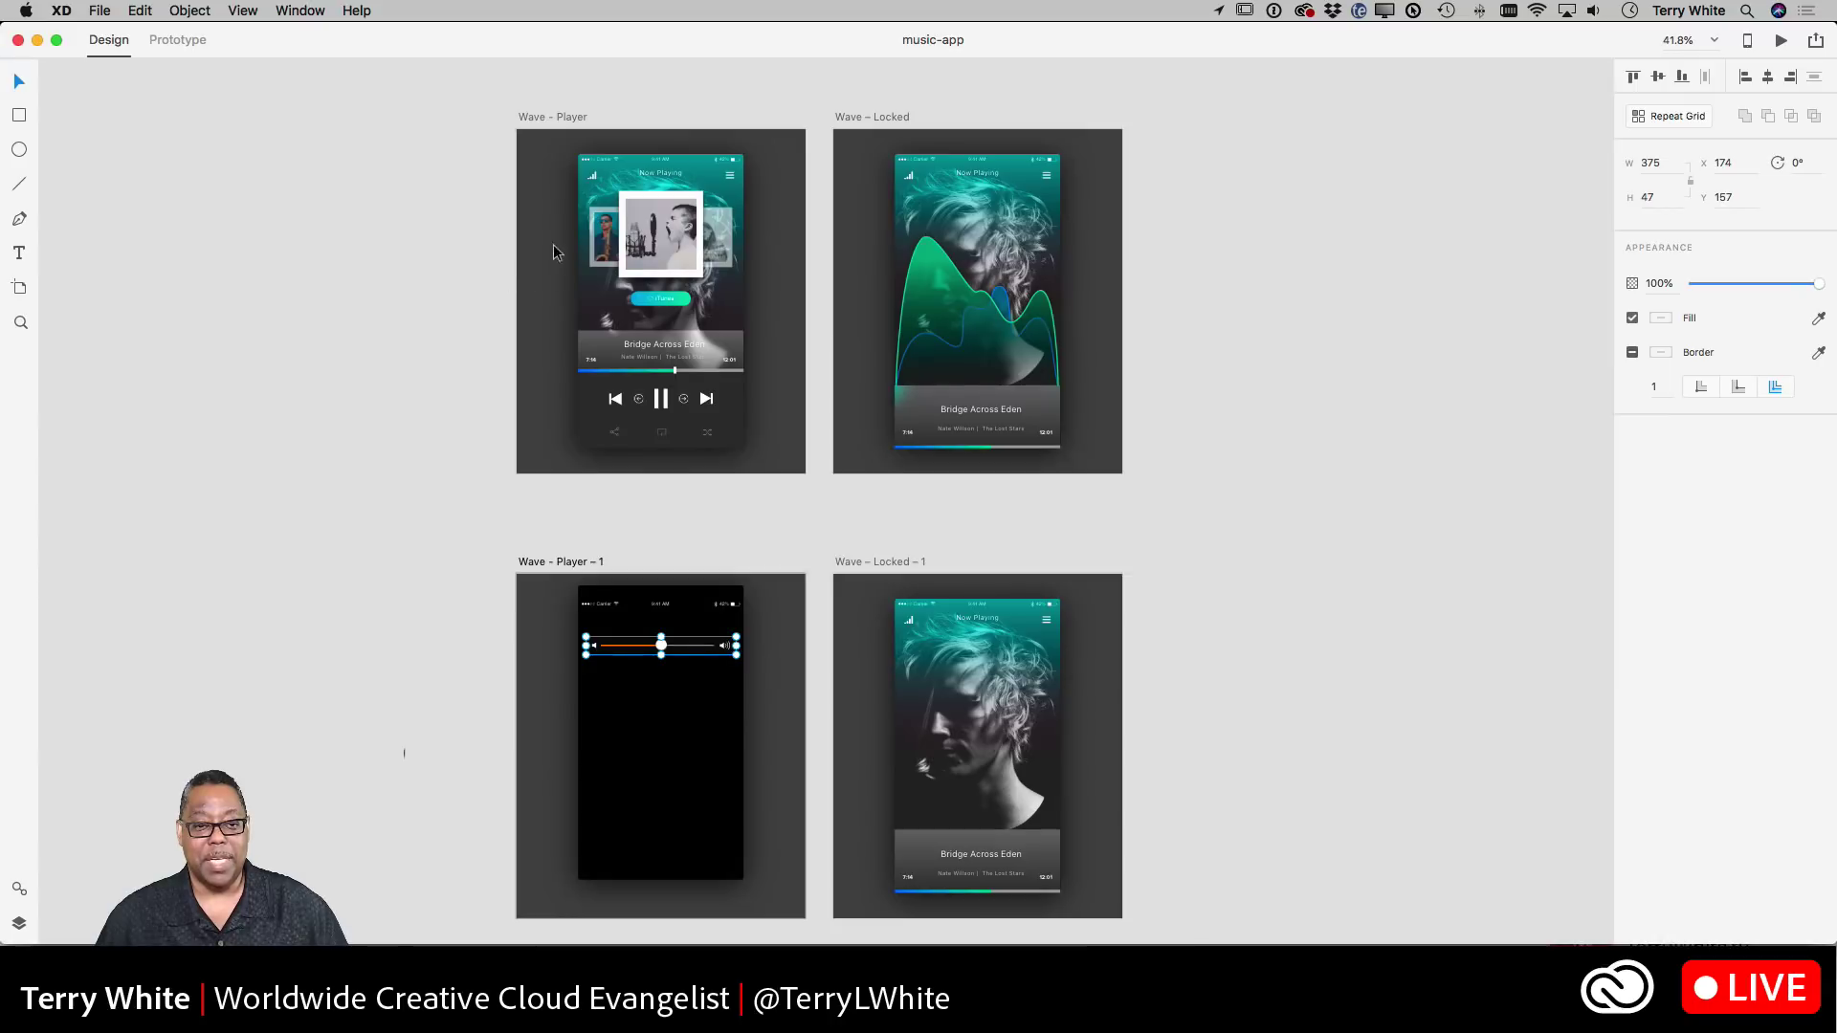
- Paste the slider onto Wave - Player, Wave - Locked and Wave - Locked - 1, then move the copies lower
left_click(548, 117)
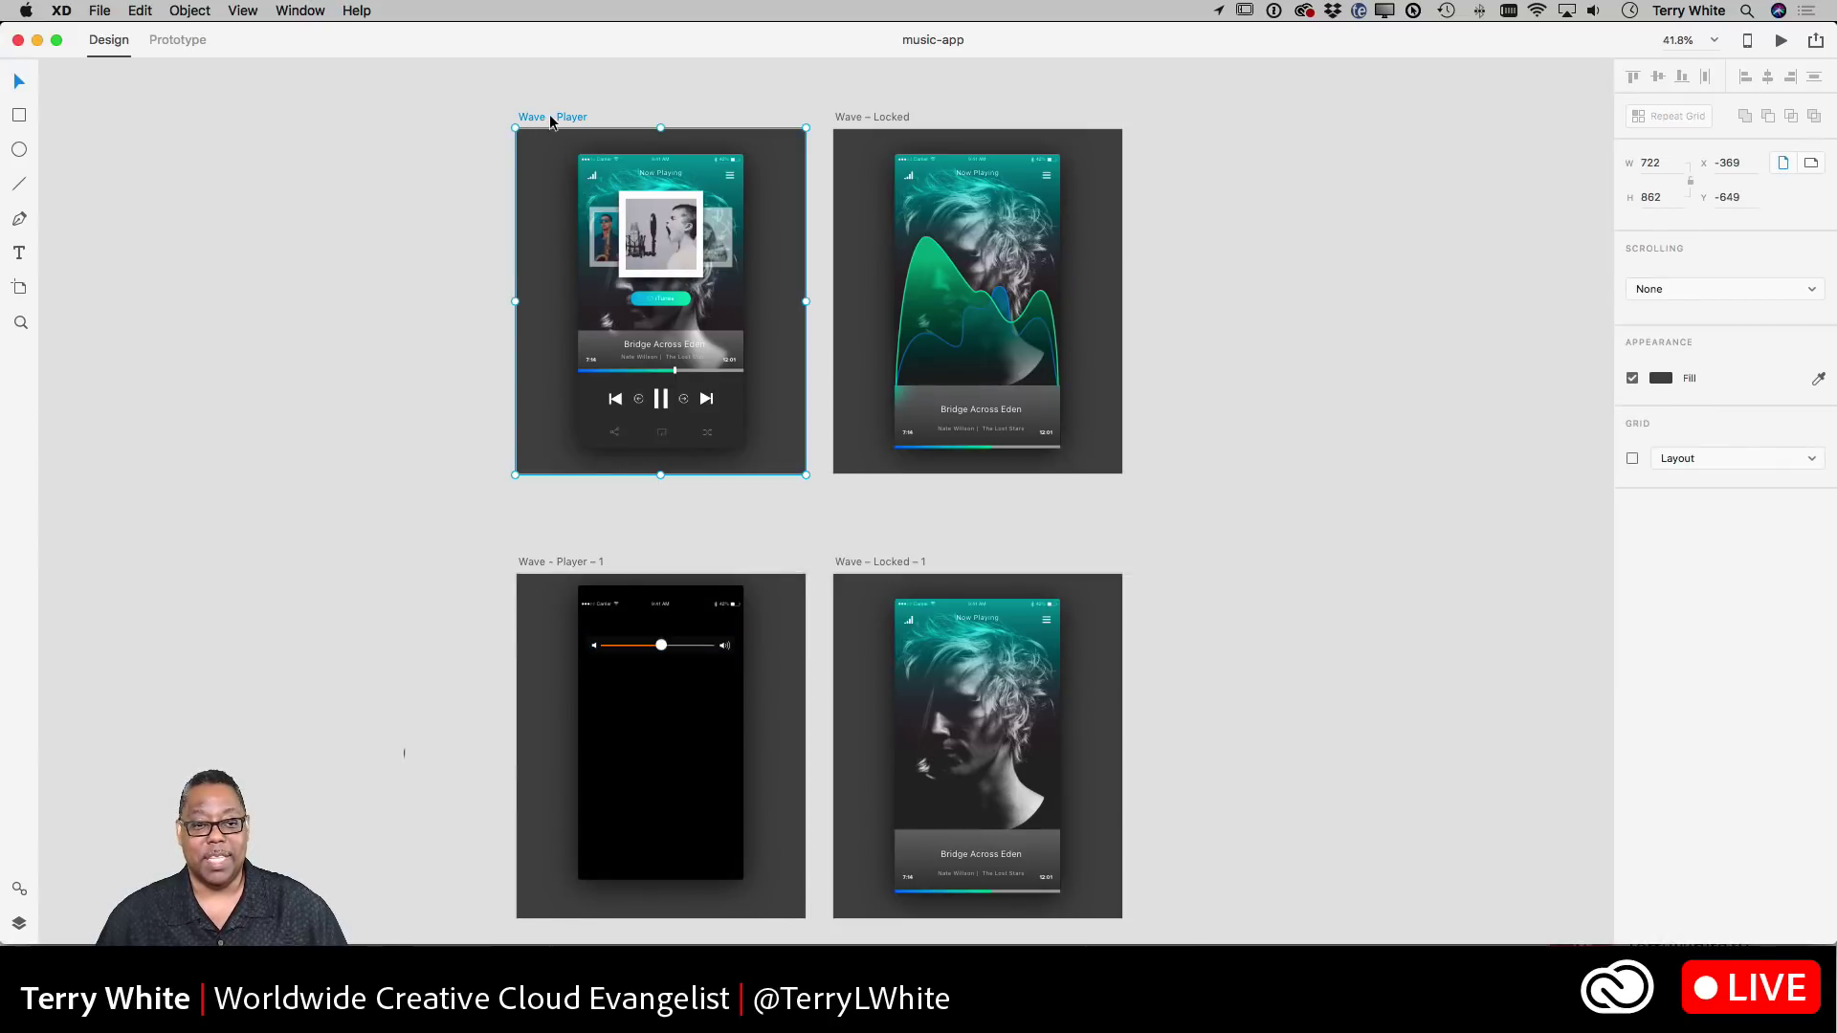
left_click(864, 117, "shift")
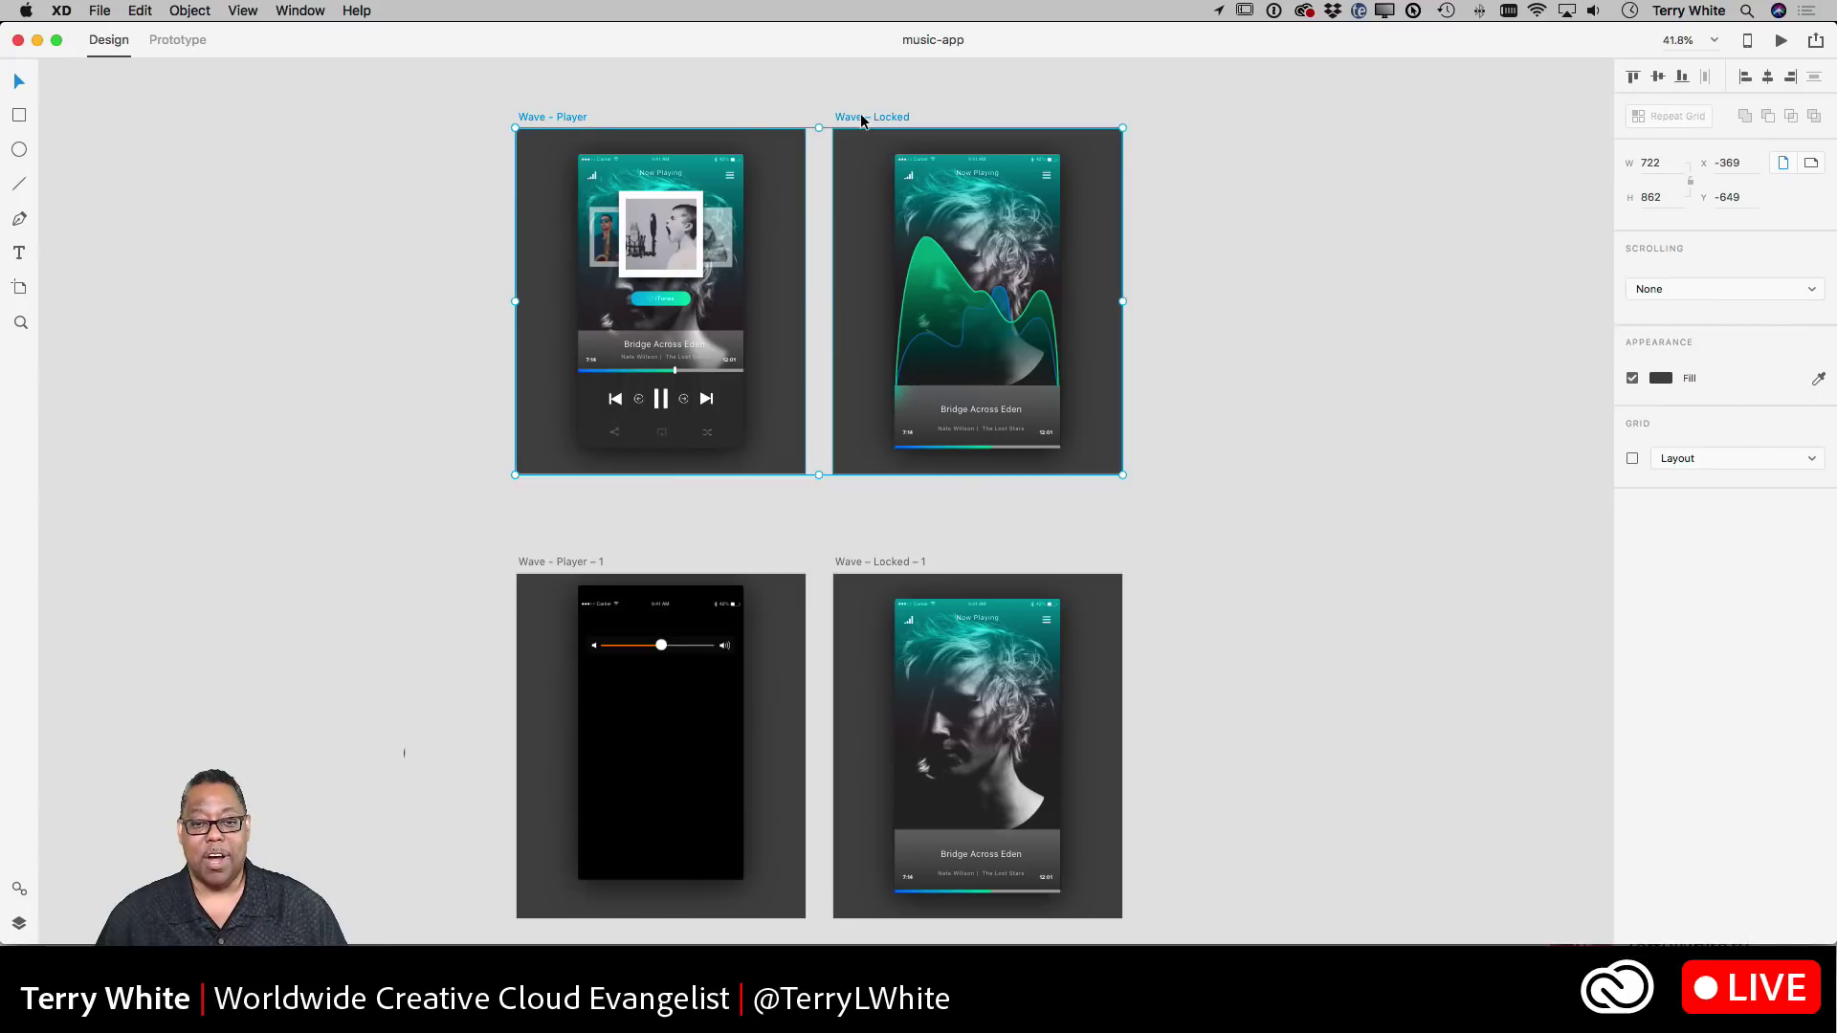
left_click(869, 562)
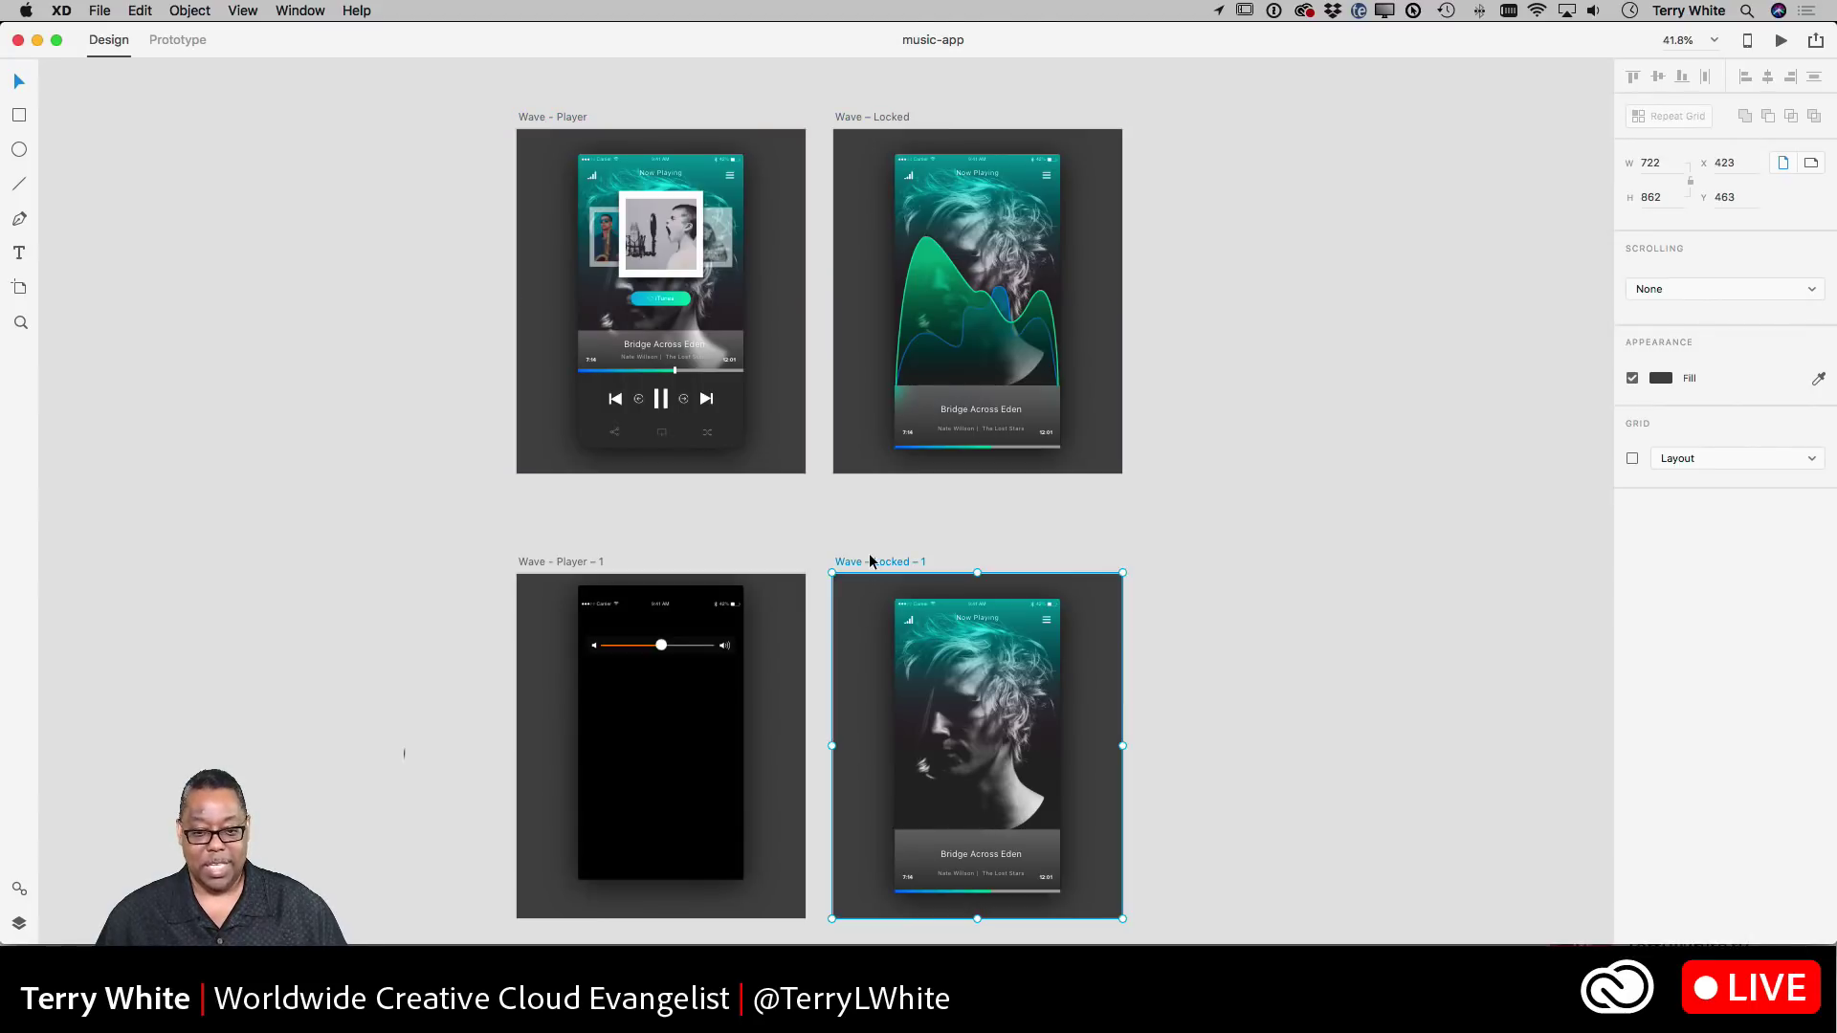
left_click(870, 114)
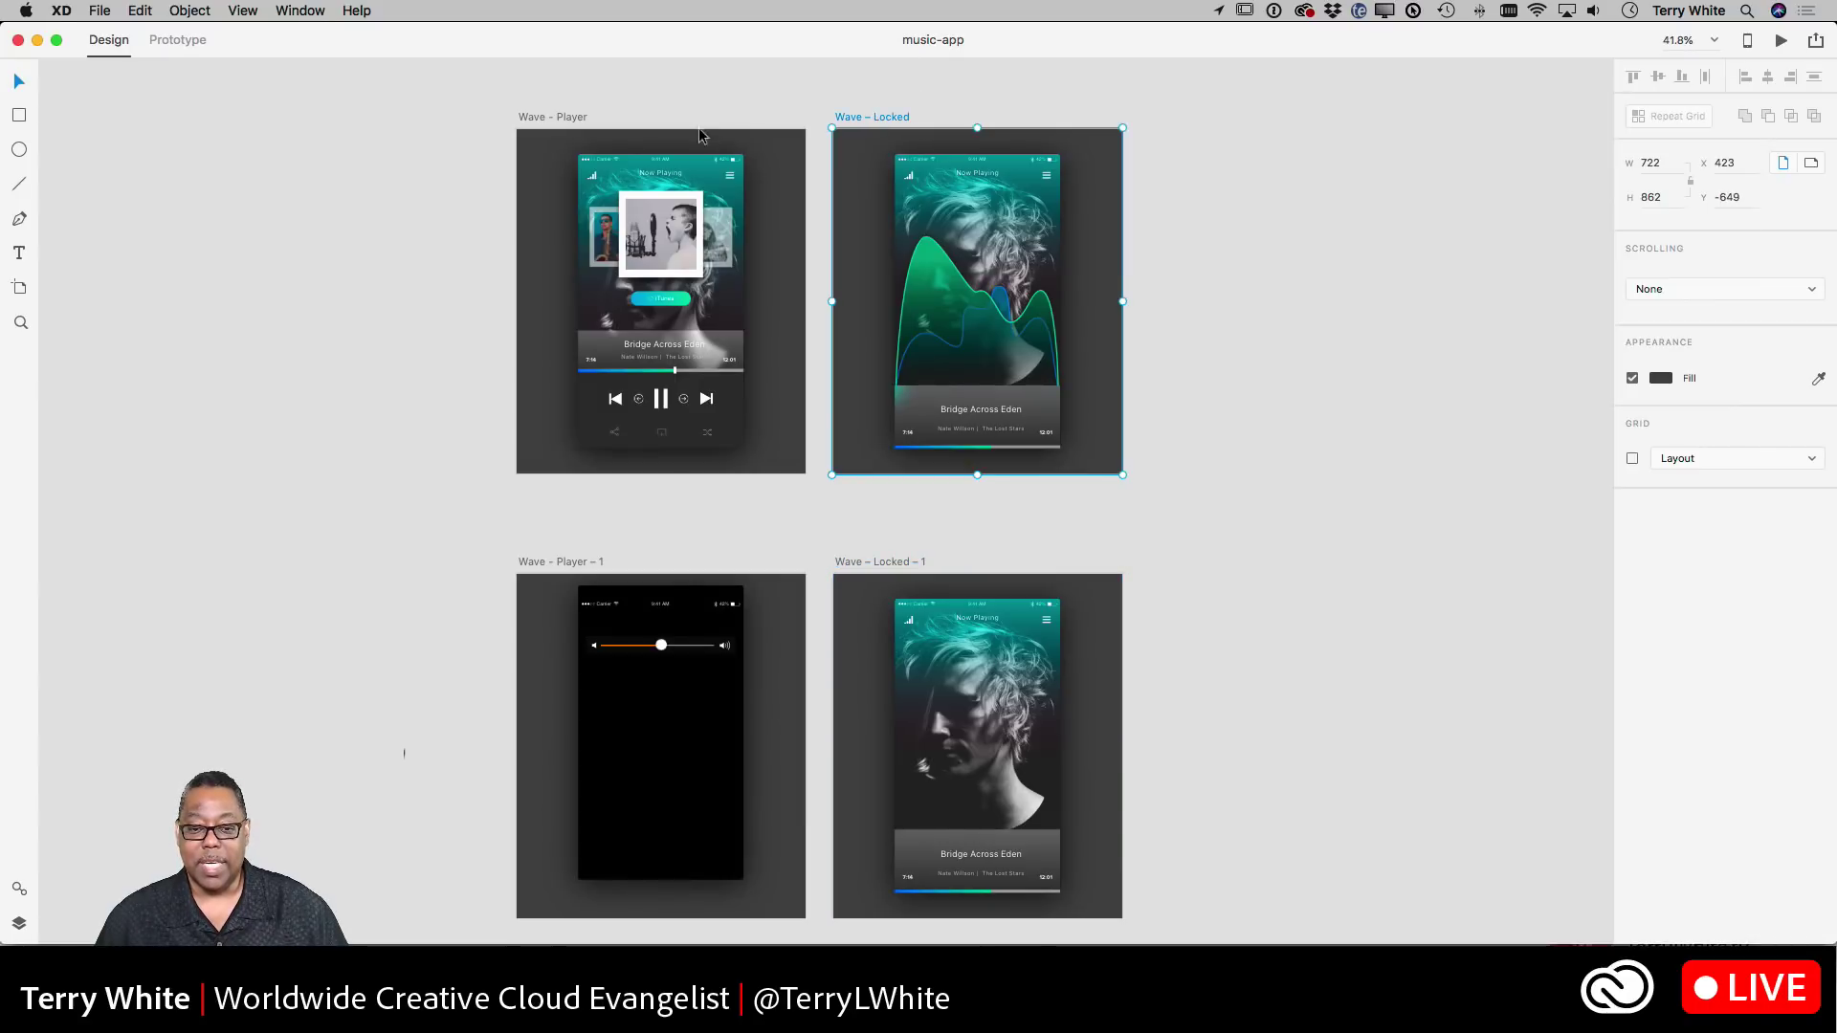
left_click(554, 116, "shift")
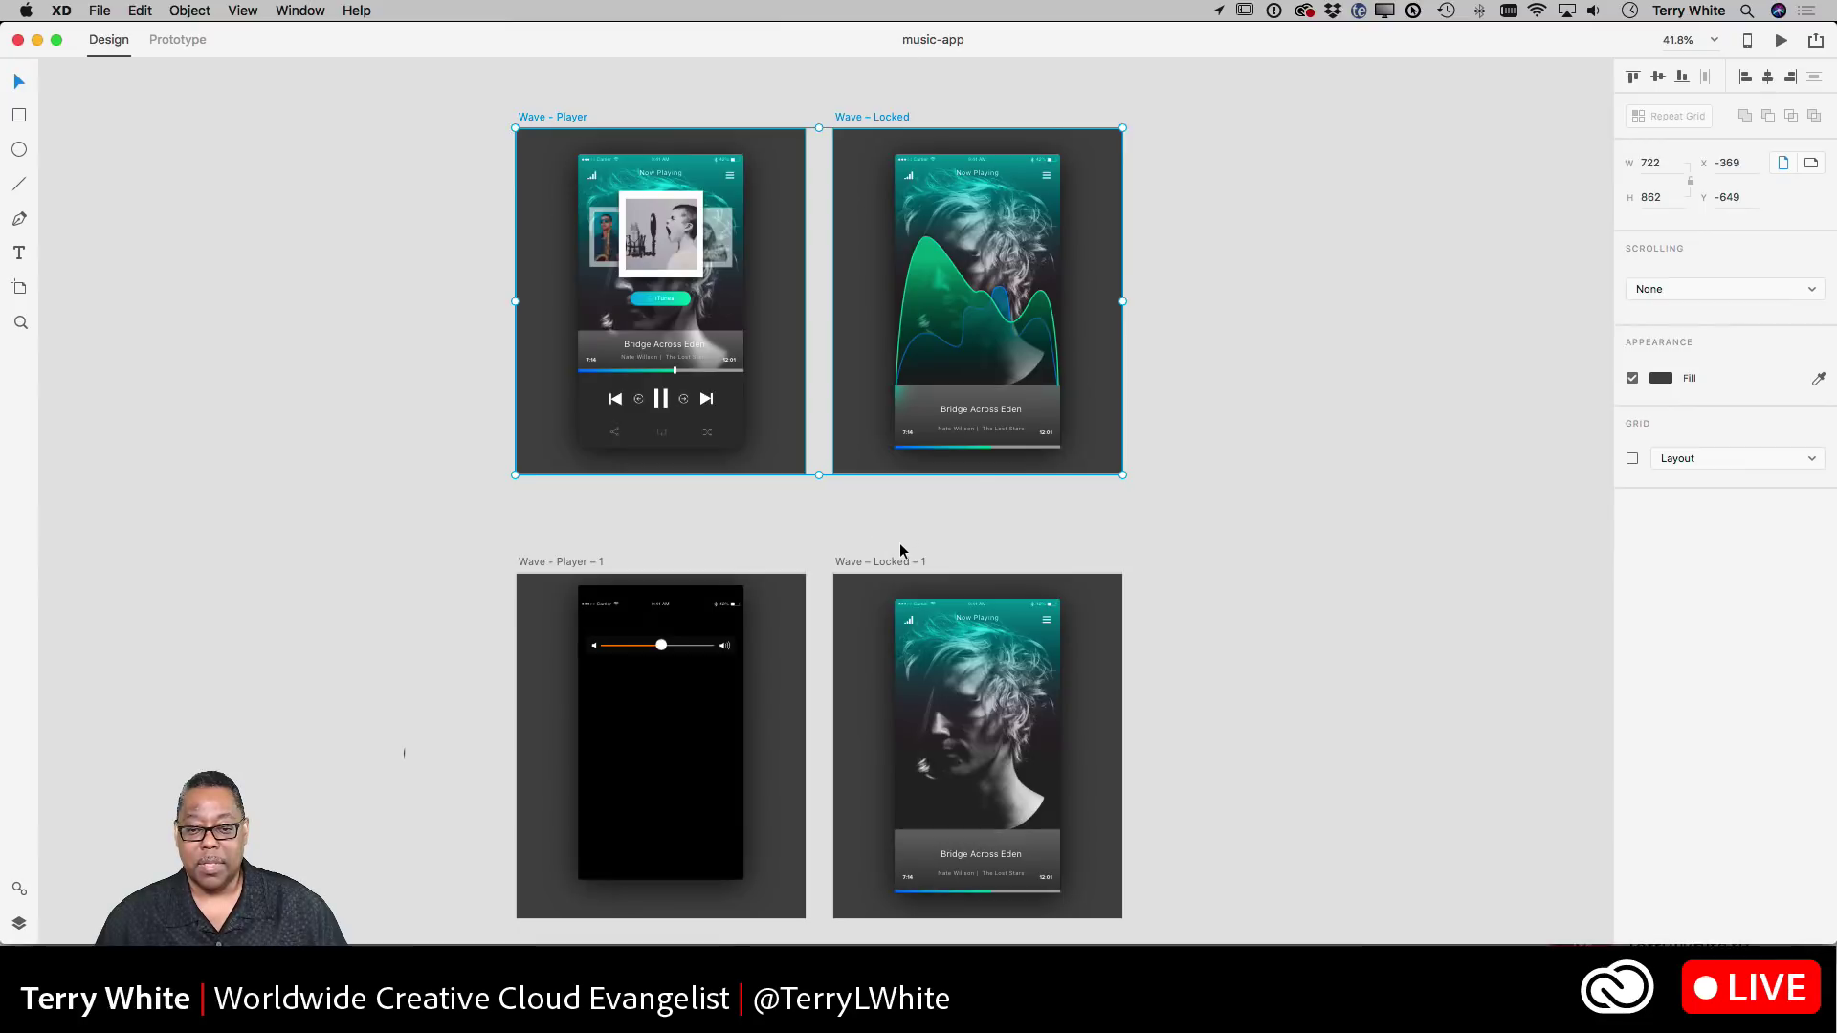
left_click(895, 567, "shift")
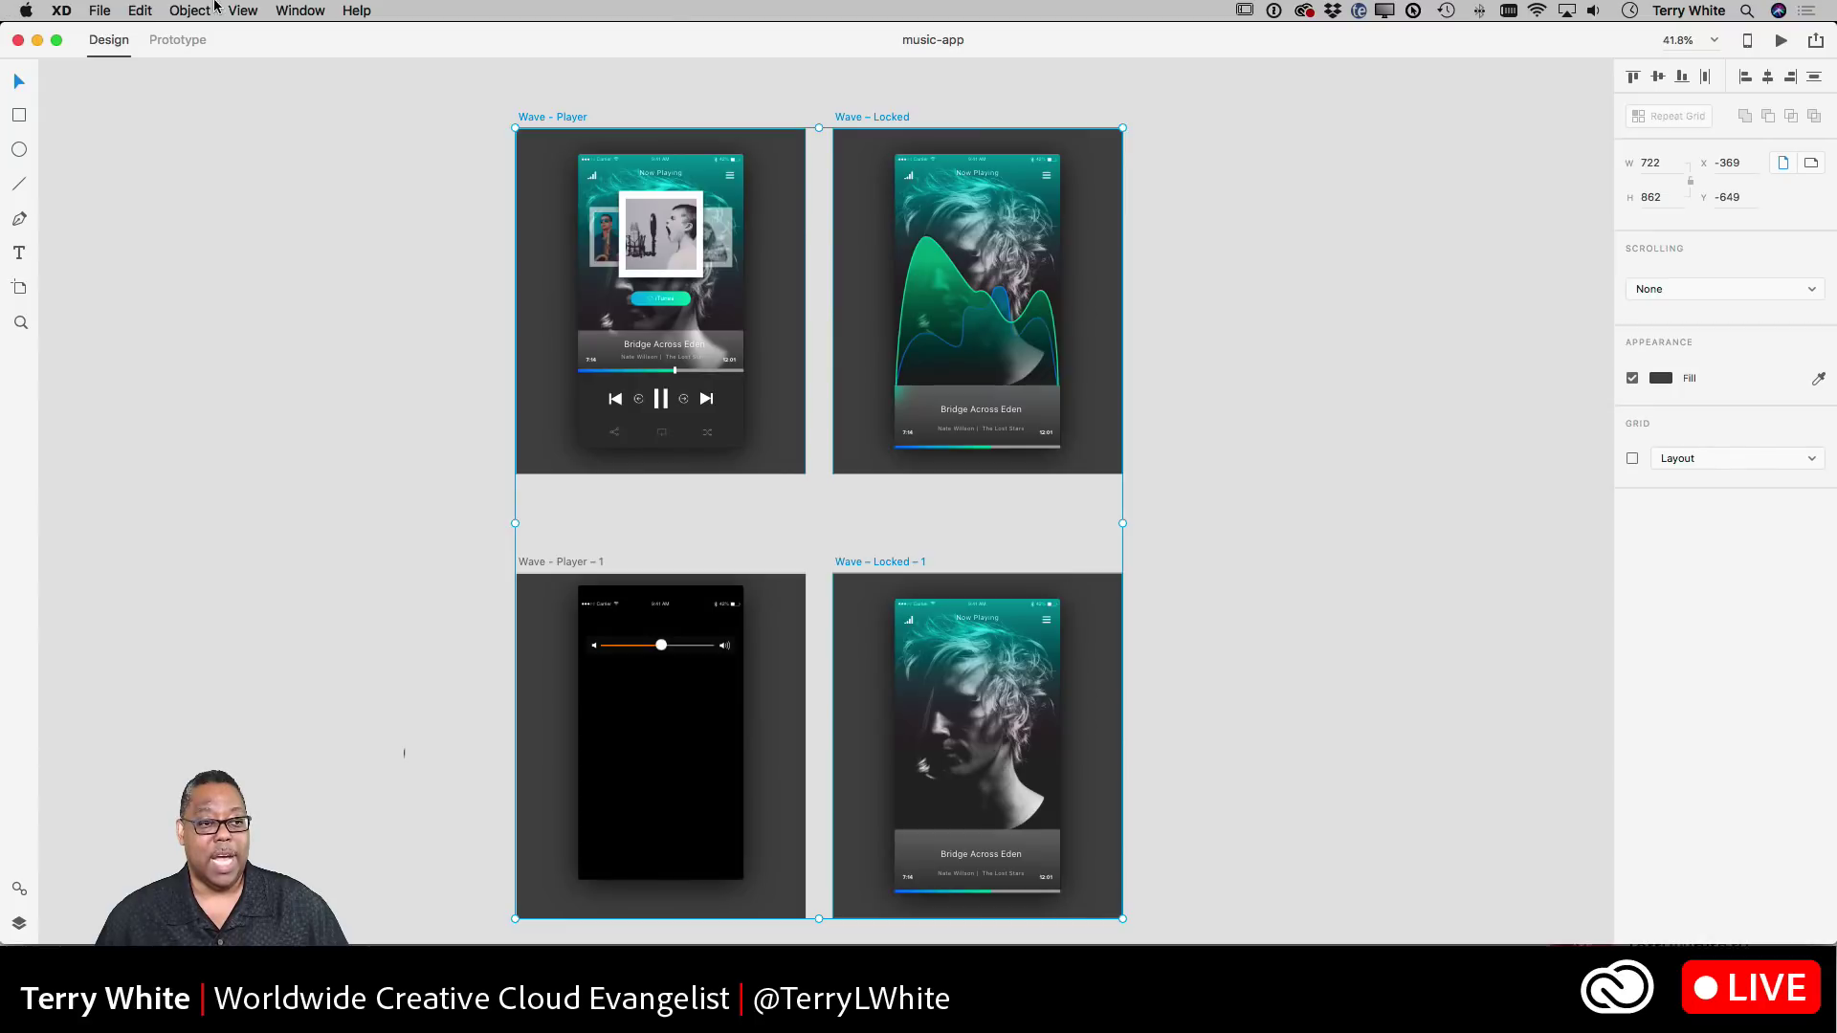
left_click(141, 11)
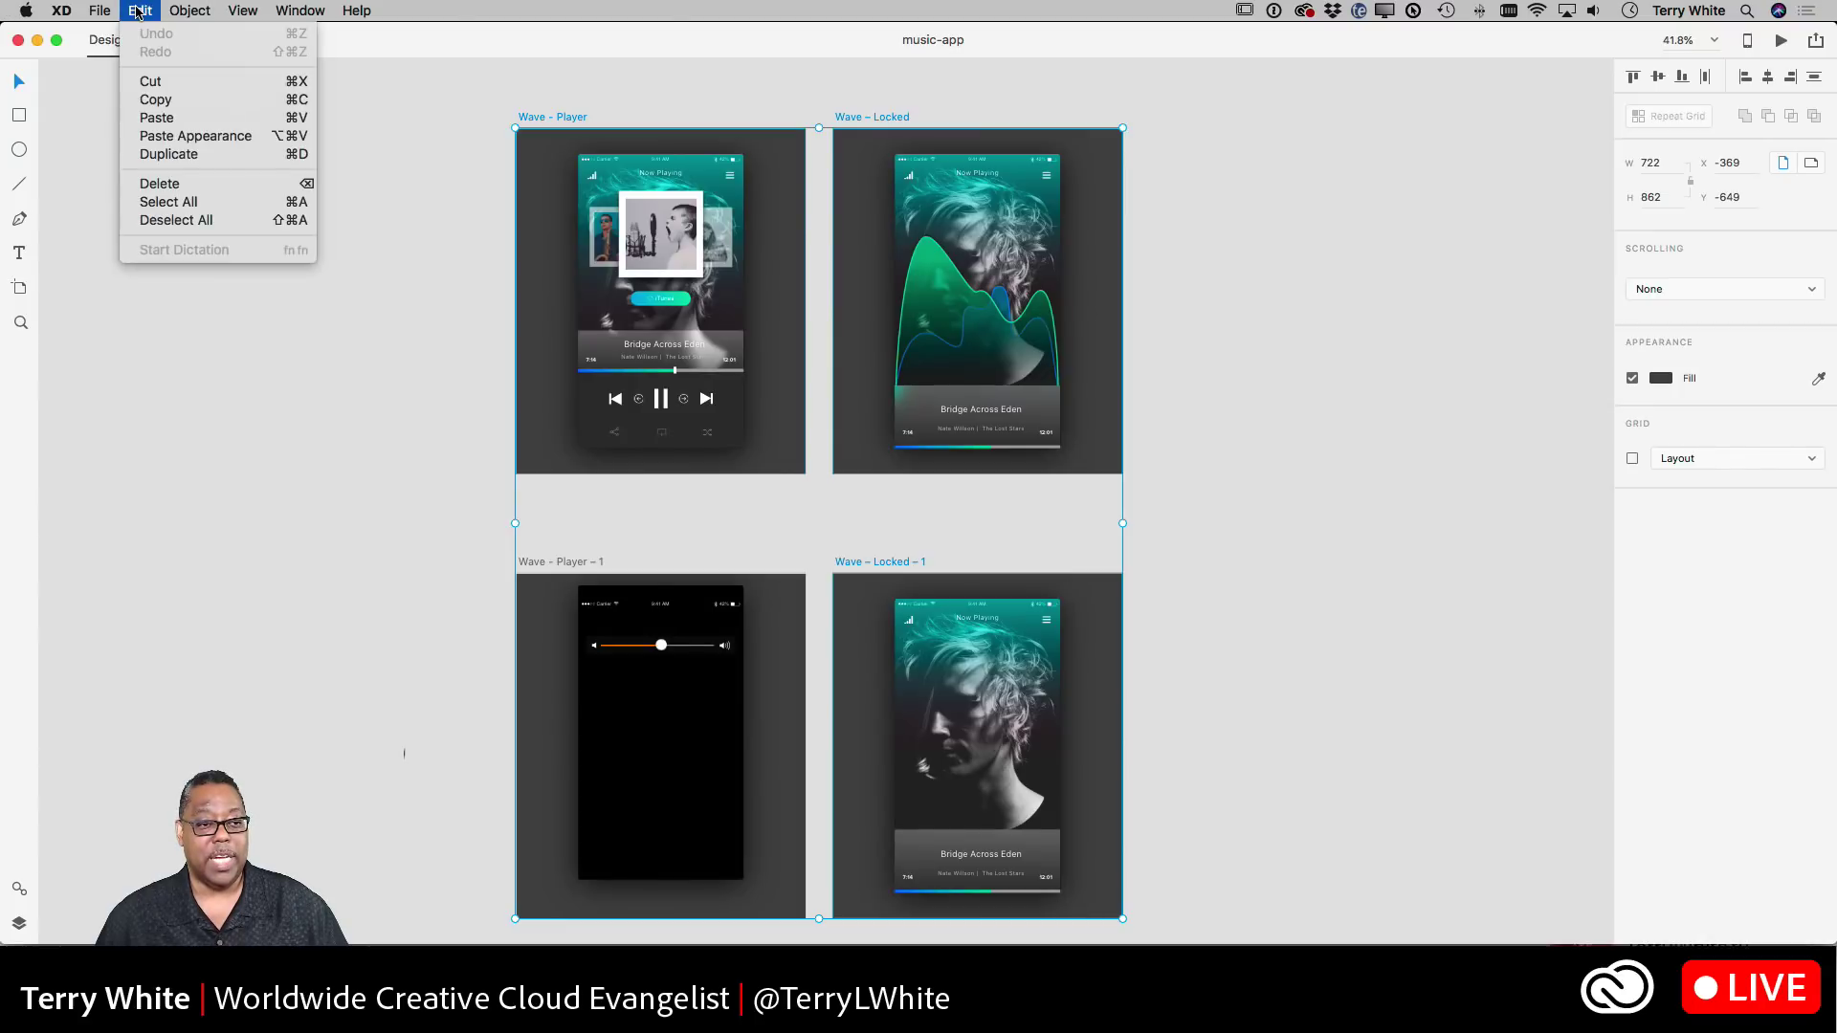
left_click(157, 116)
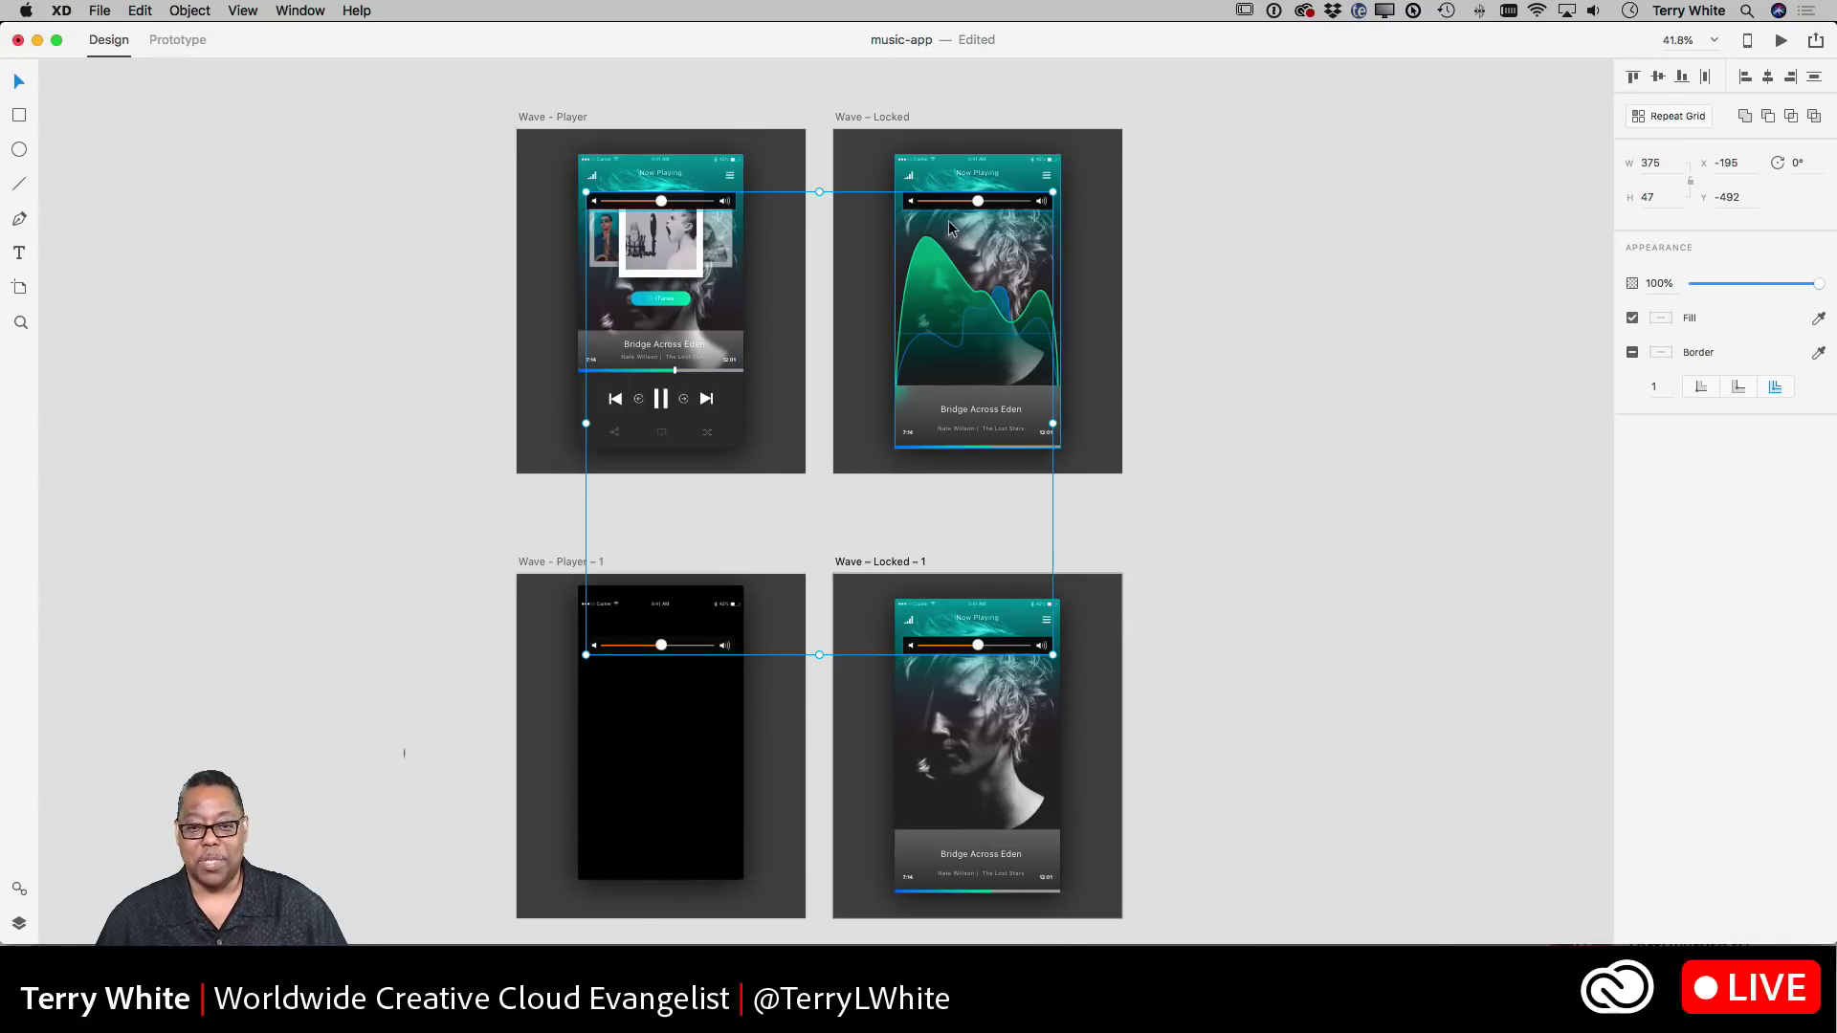
left_click_drag(944, 202, 944, 331)
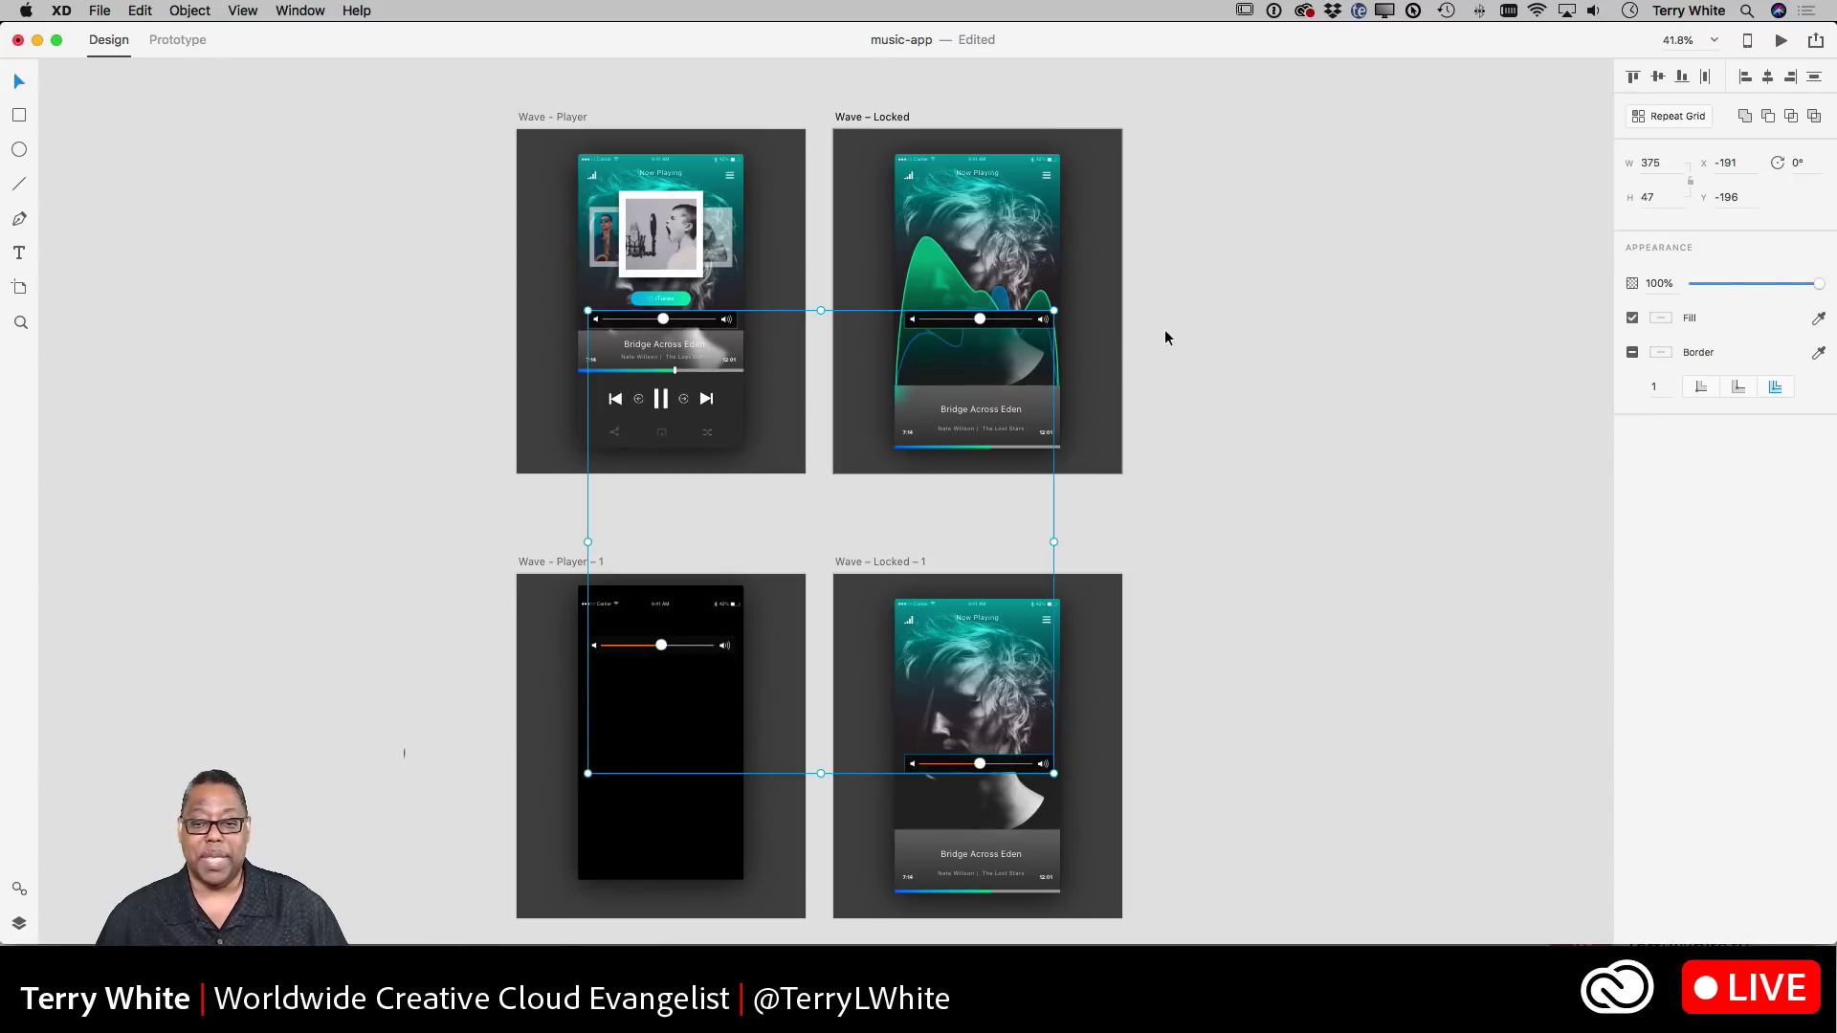
- Lower the sliders on Wave – Locked and Wave – Locked – 1 to sit just above the Bridge Across Eden panel
left_click(1201, 340)
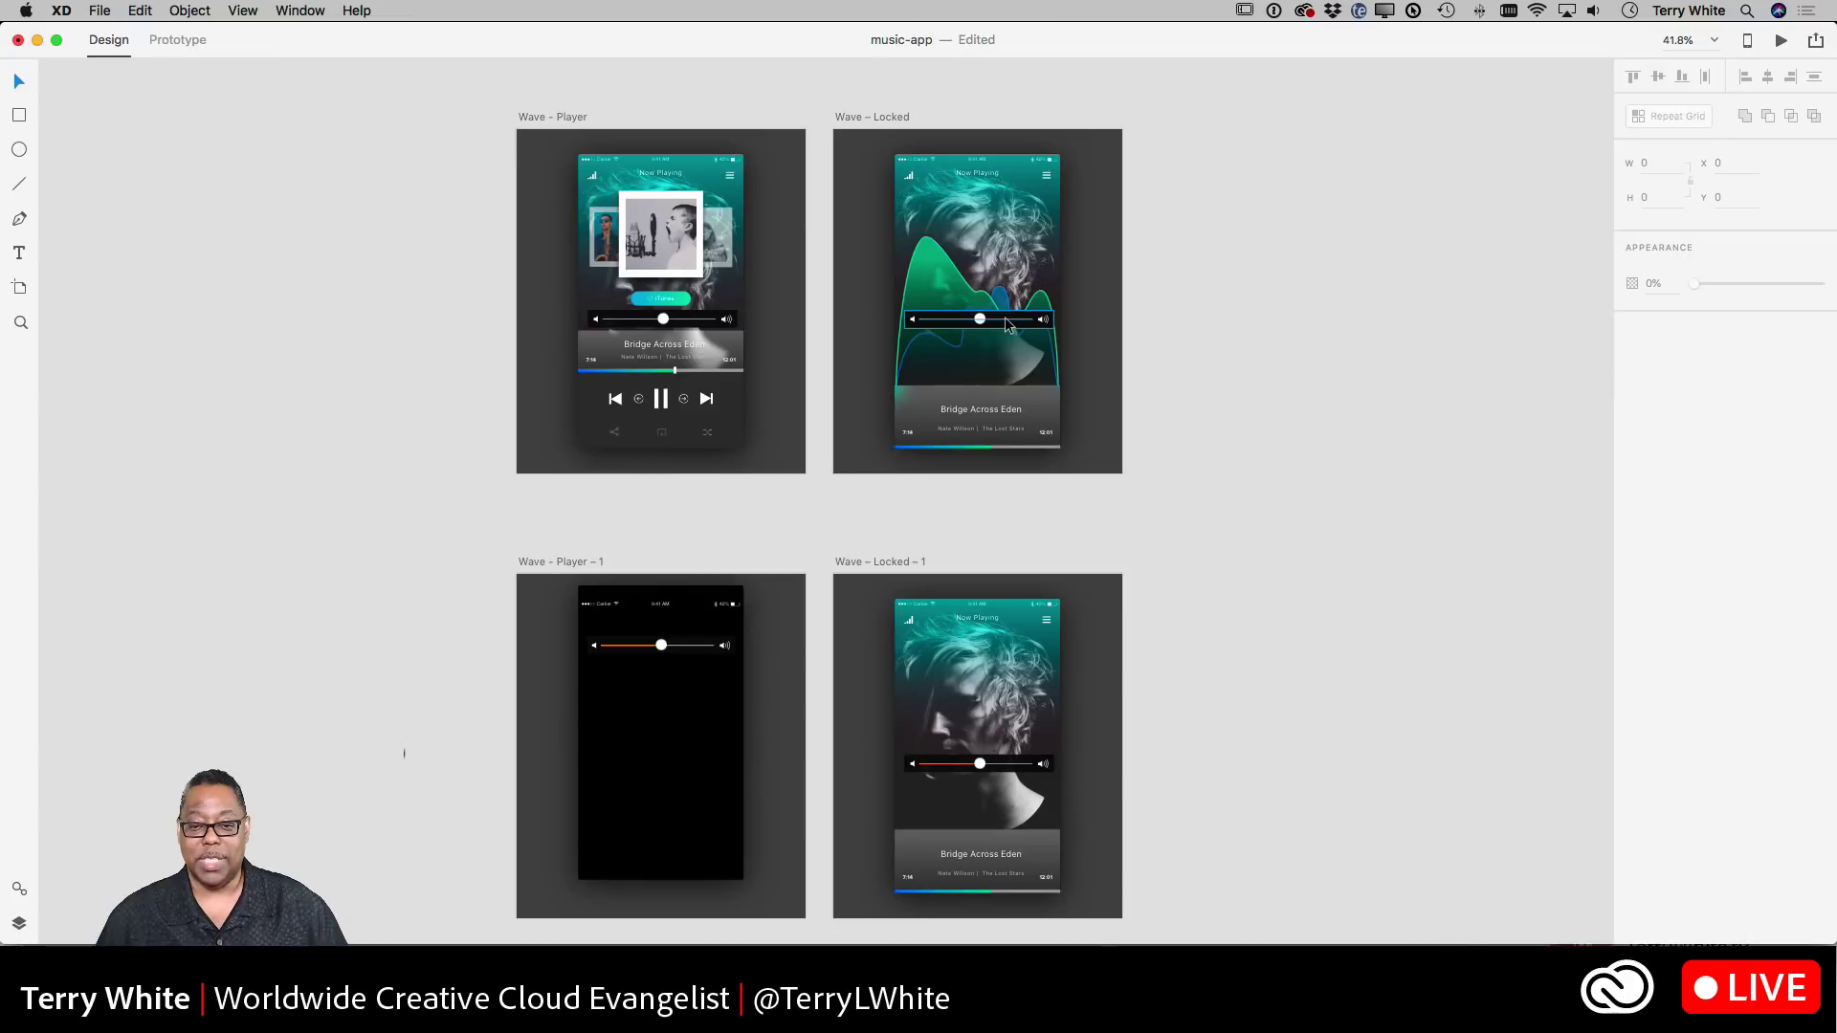
left_click_drag(1005, 325, 1000, 378)
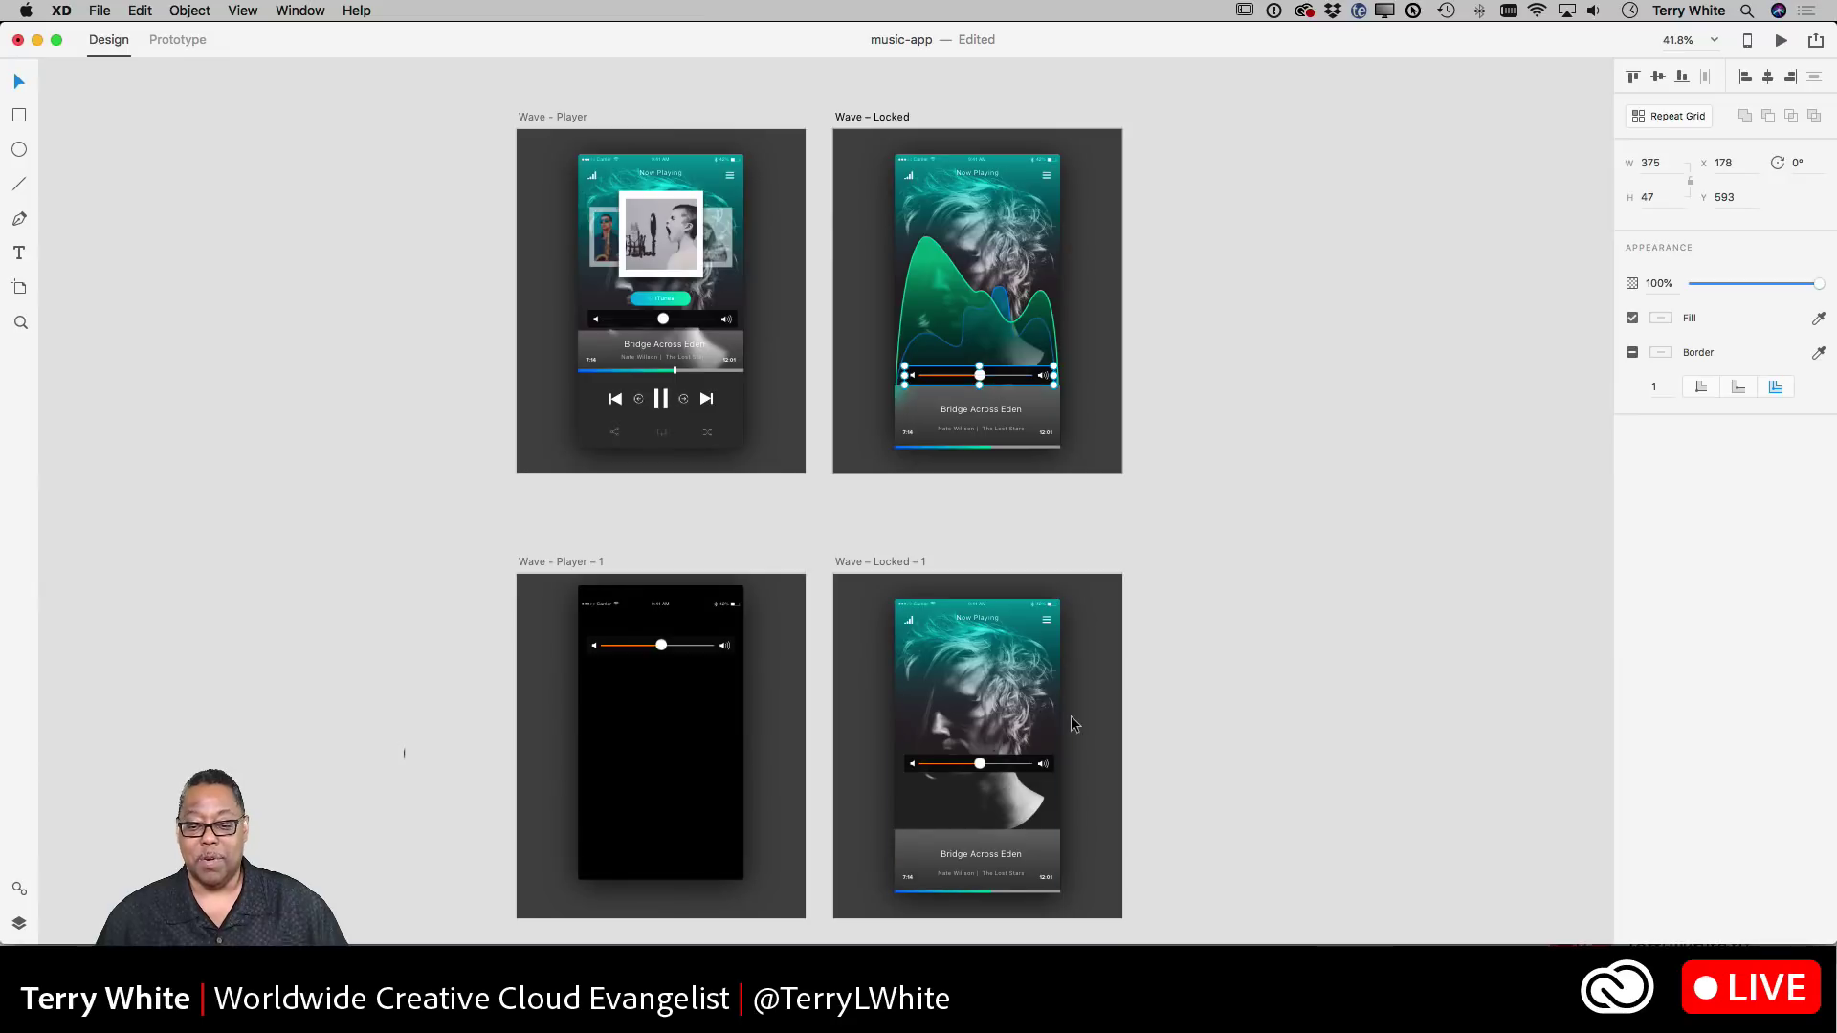
left_click_drag(993, 771, 995, 819)
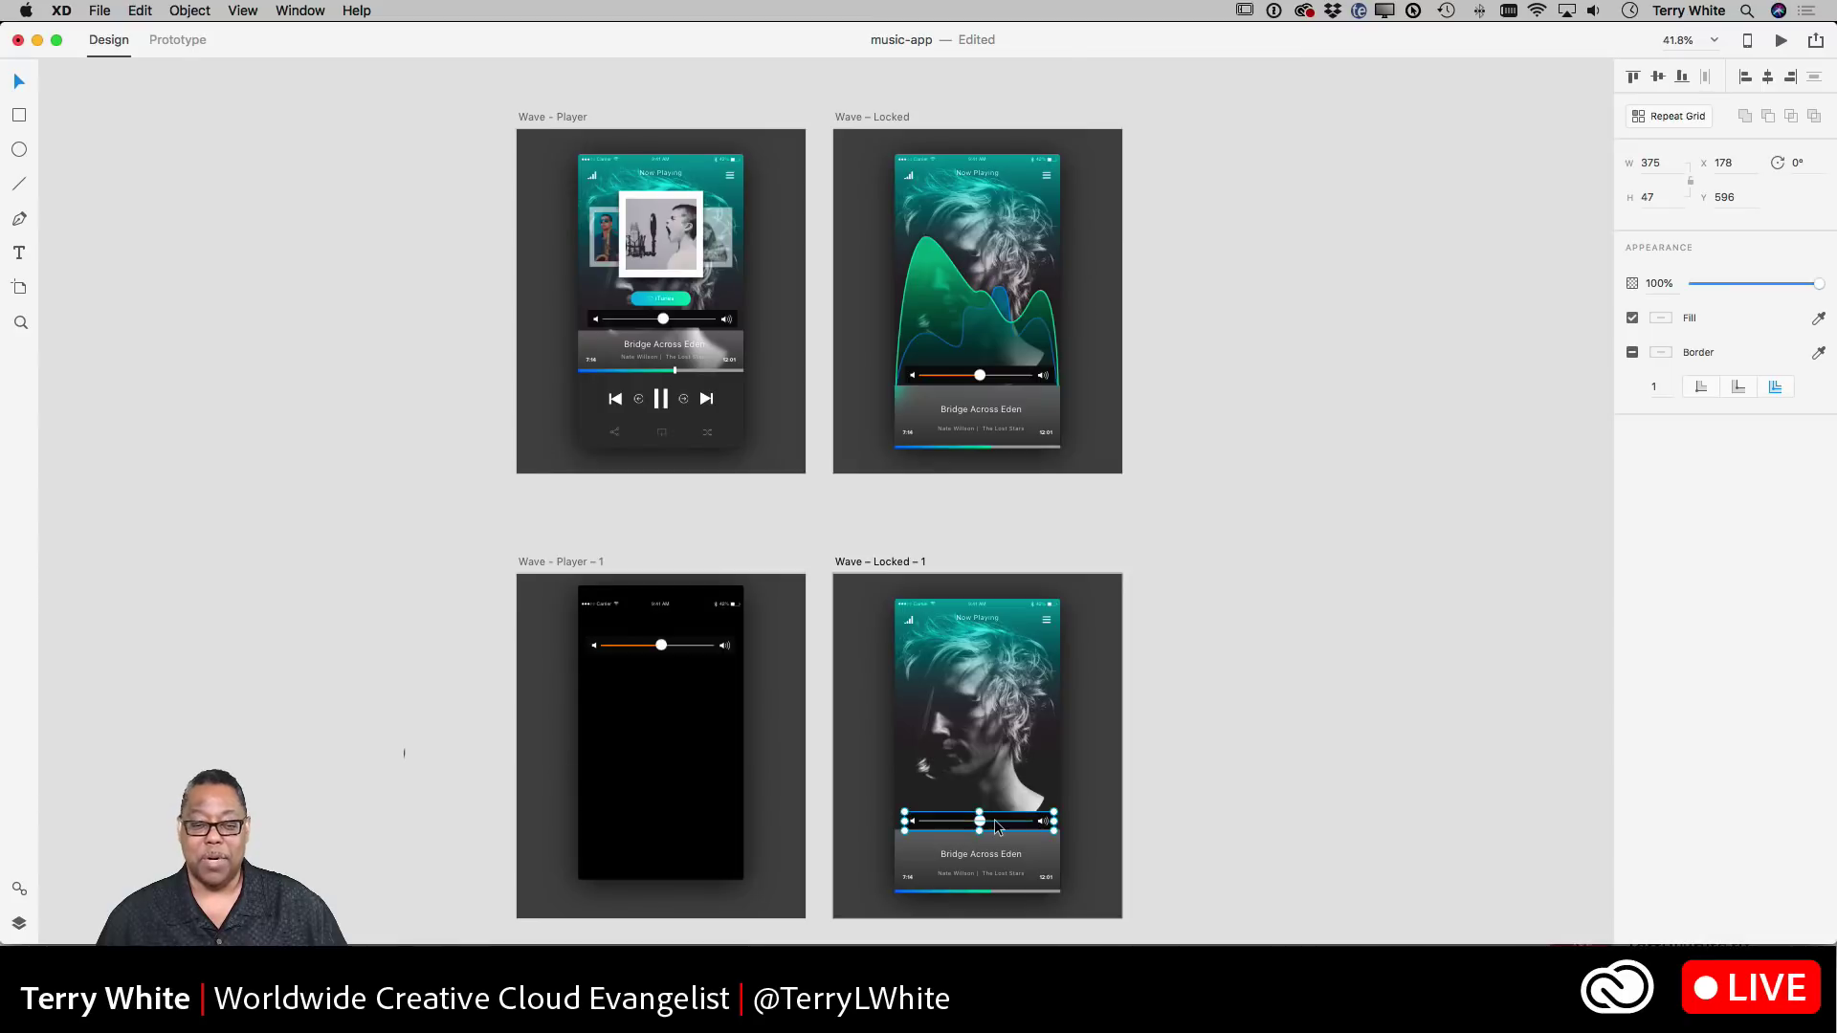
left_click(1238, 560)
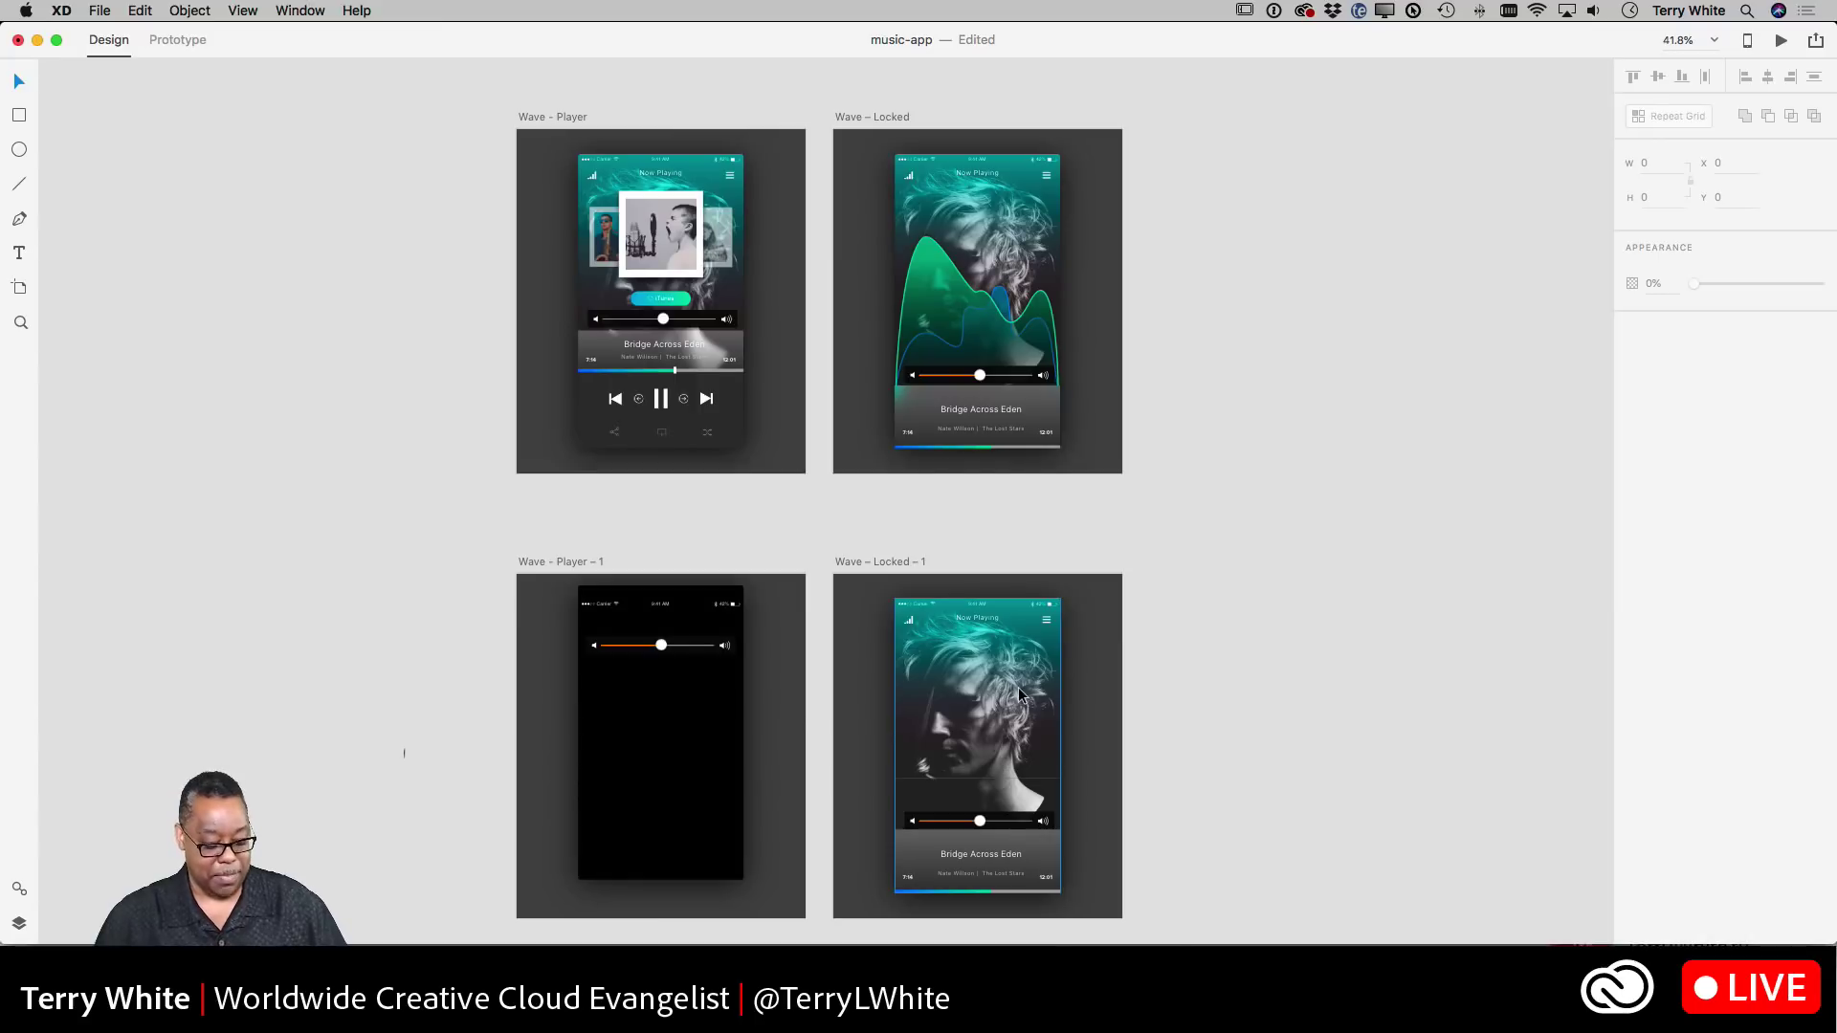
- Zoom in on the Wave - Player - 1 volume slider at 100% and scroll across the other artboards
key("z")
left_click_drag(625, 597, 775, 717)
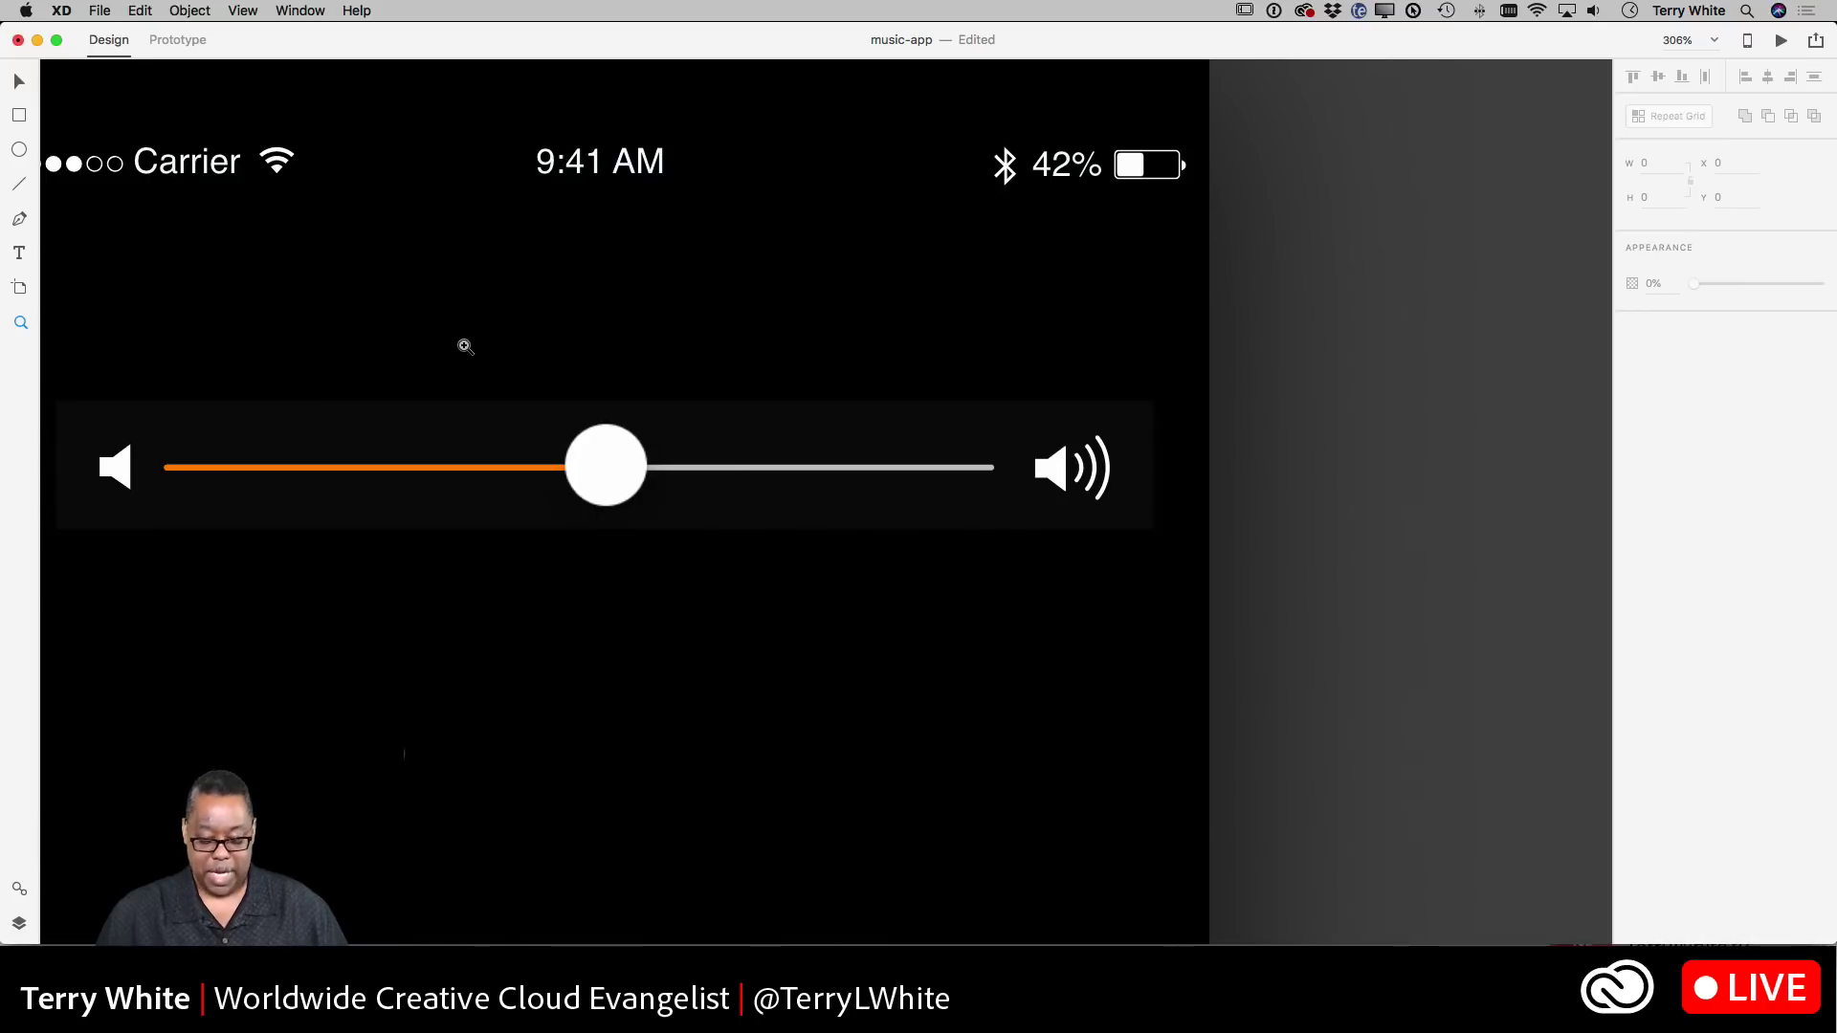
key("super+1")
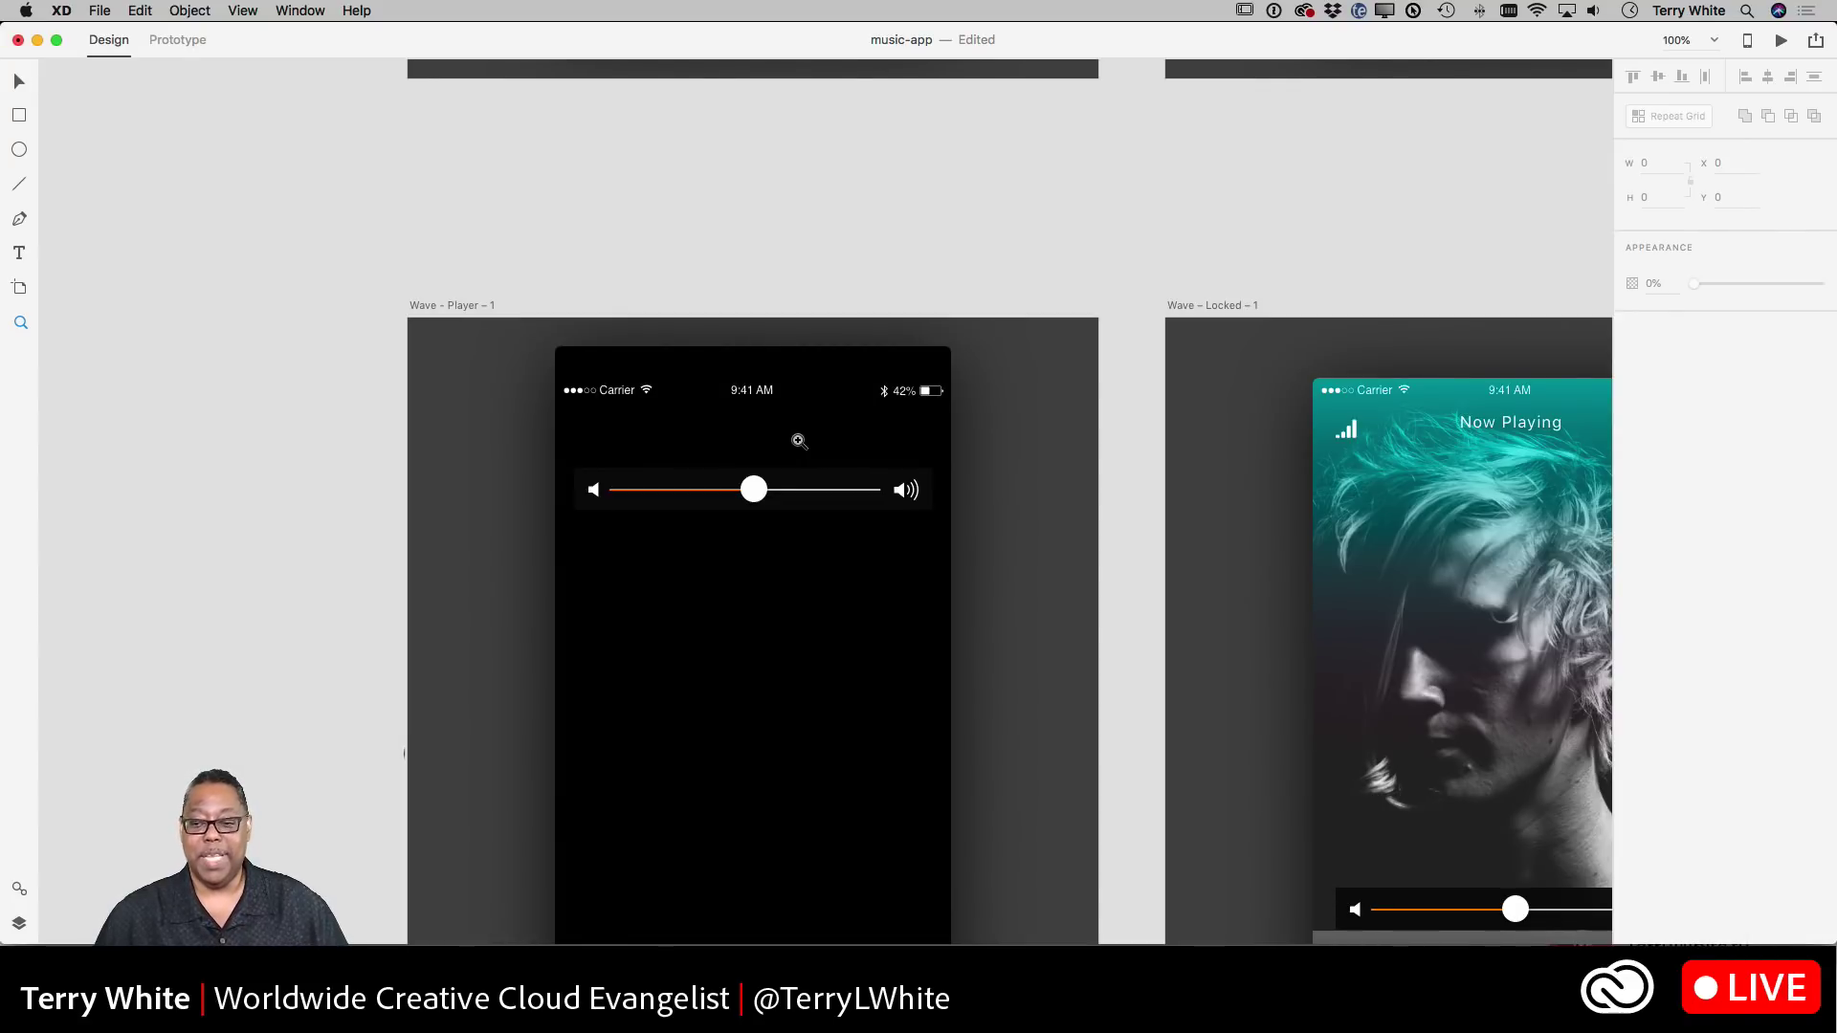
scroll(798, 441, "left", 5)
scroll(799, 441, "up", 3)
scroll(799, 441, "up", 10)
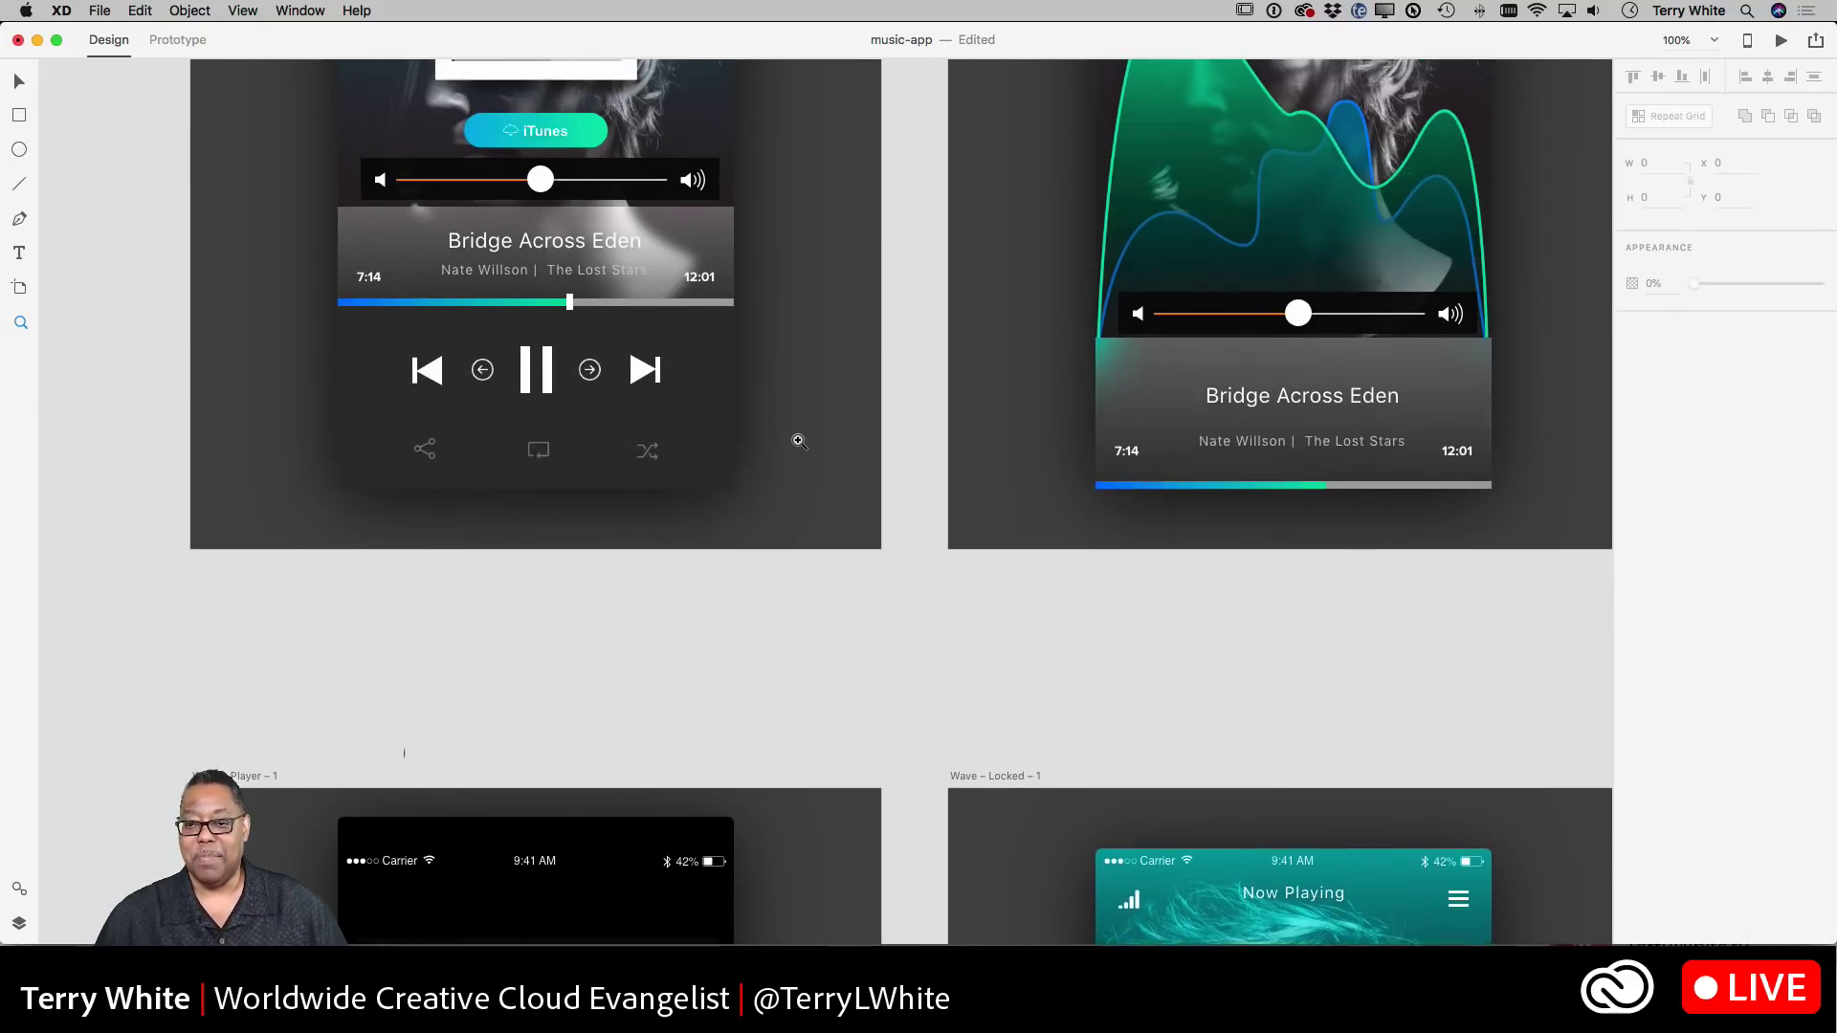
scroll(799, 441, "down", 9)
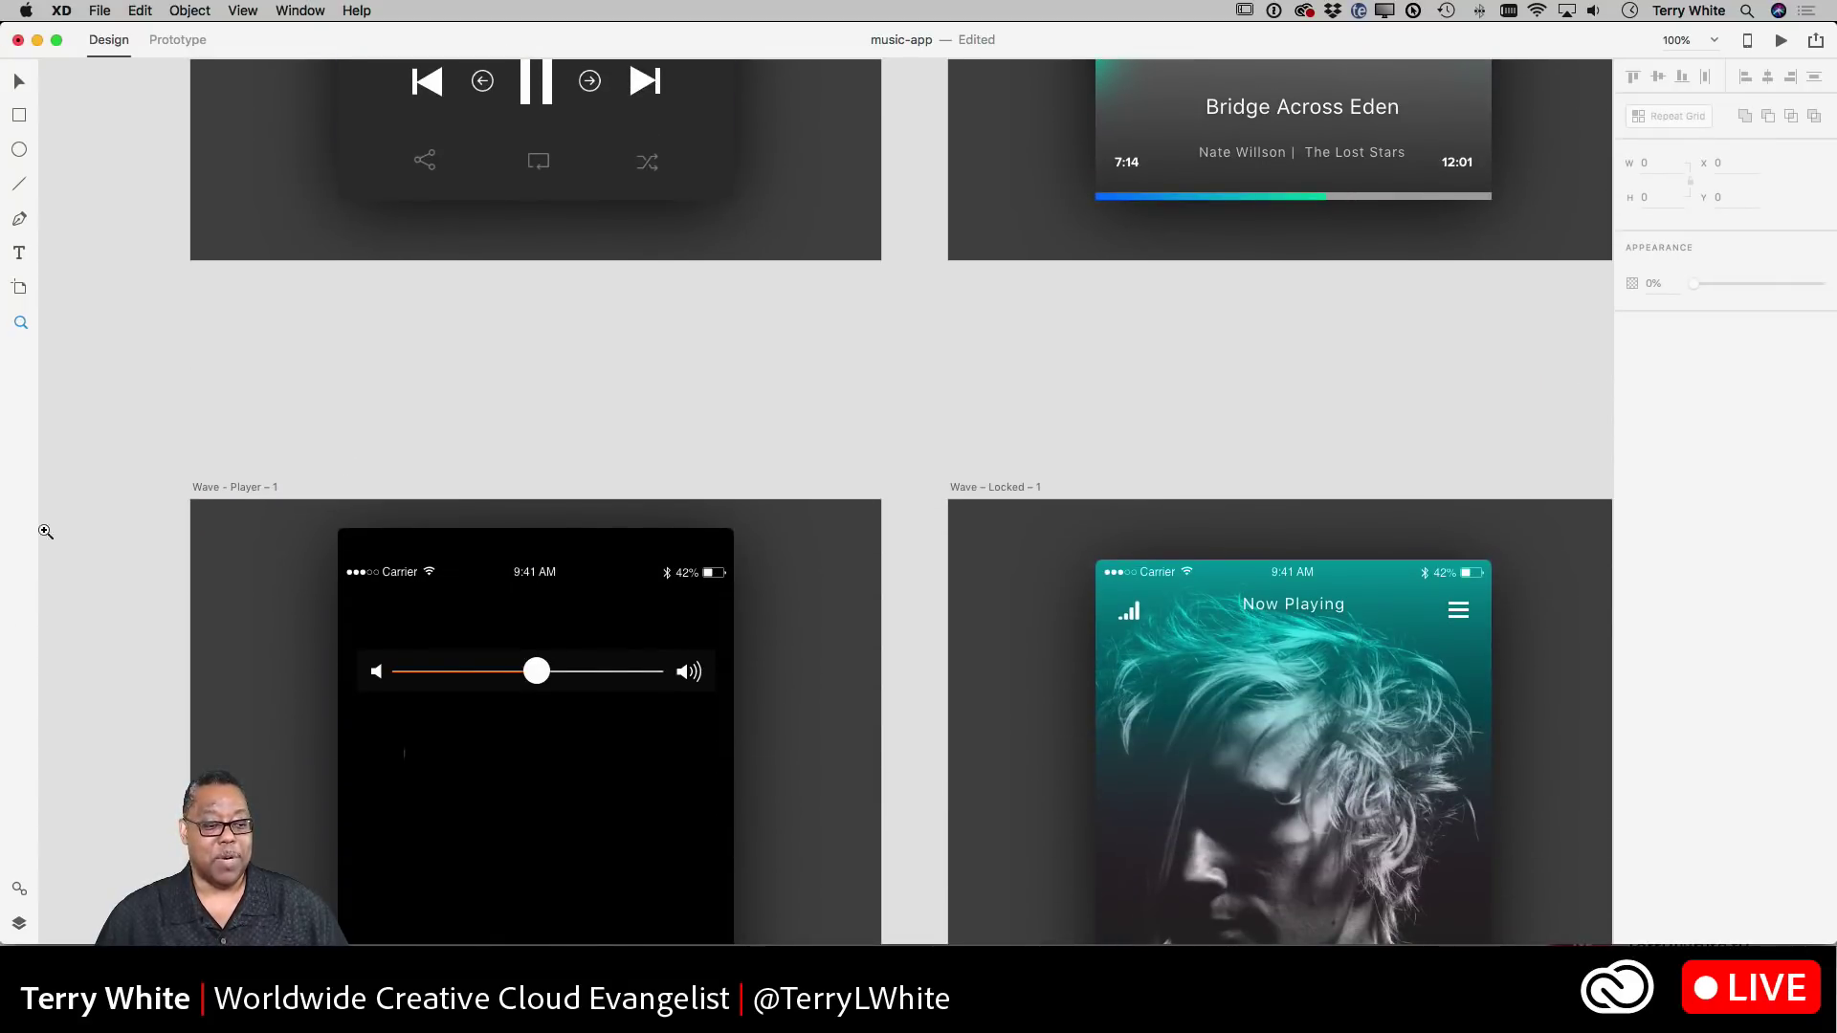
- Highlight on canvas where the second Assets symbol is used
left_click(18, 890)
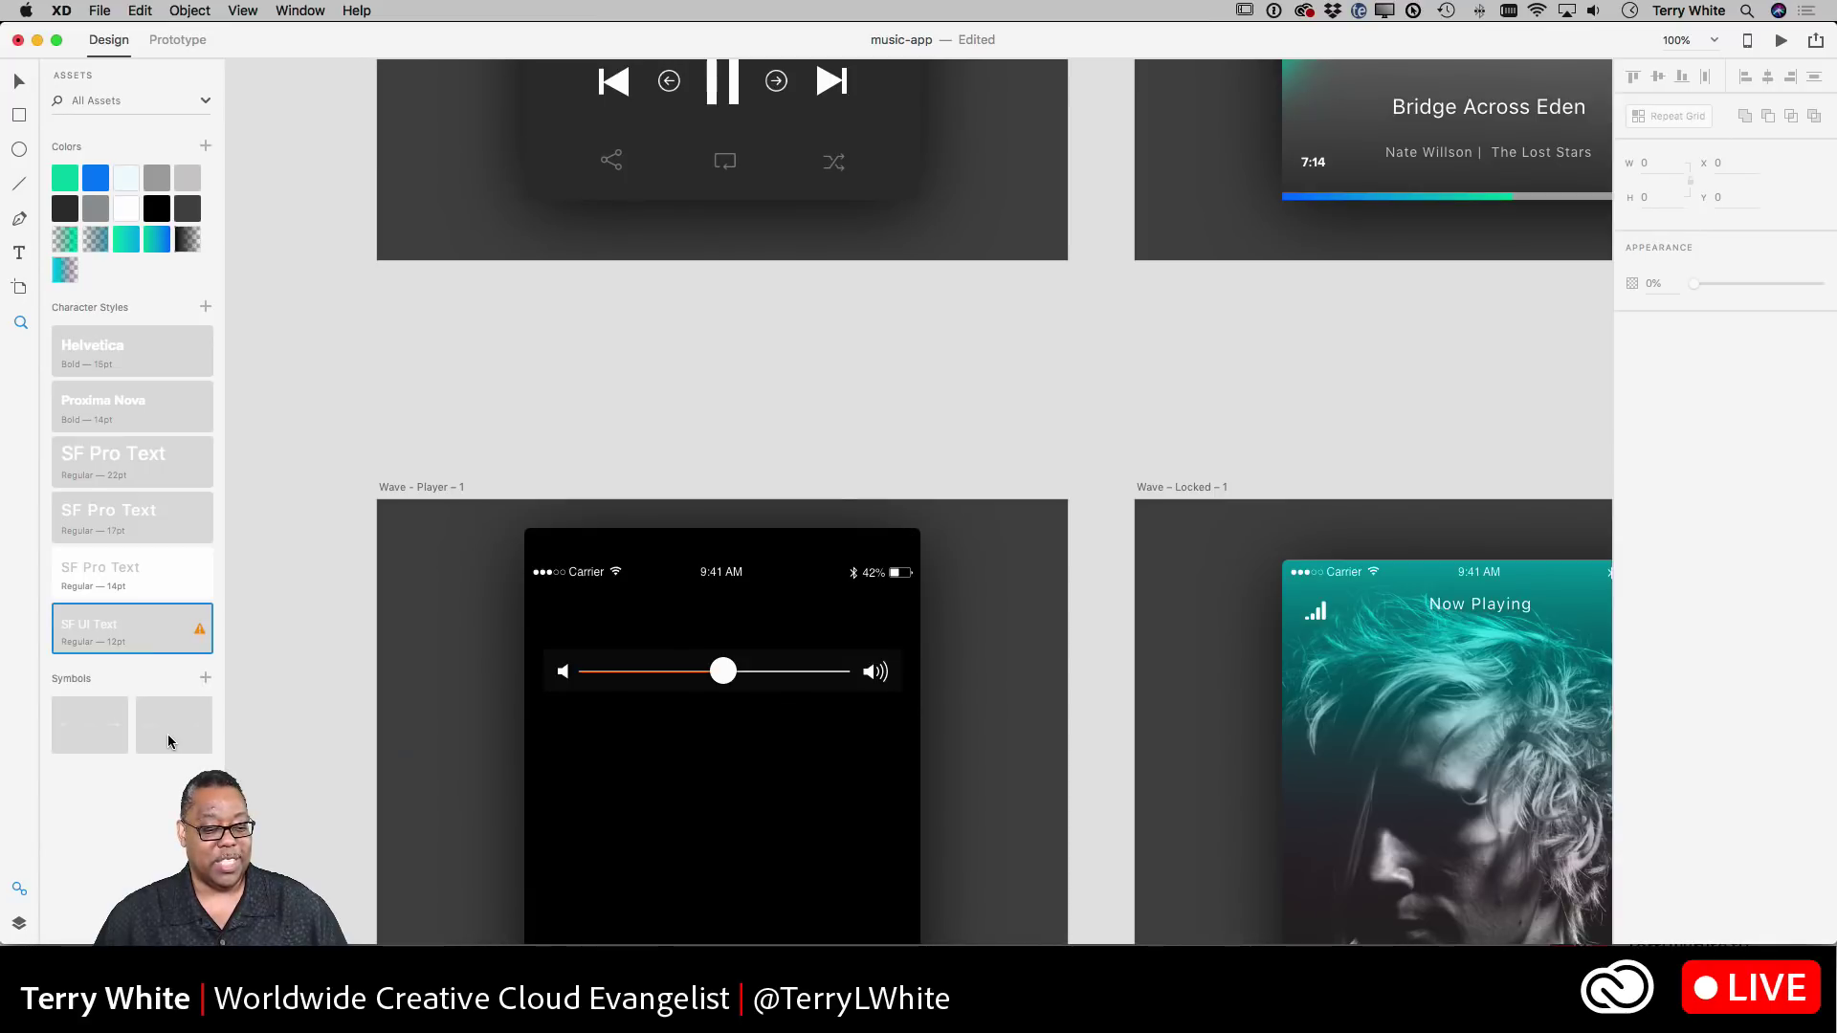
left_click(168, 733)
right_click(169, 740)
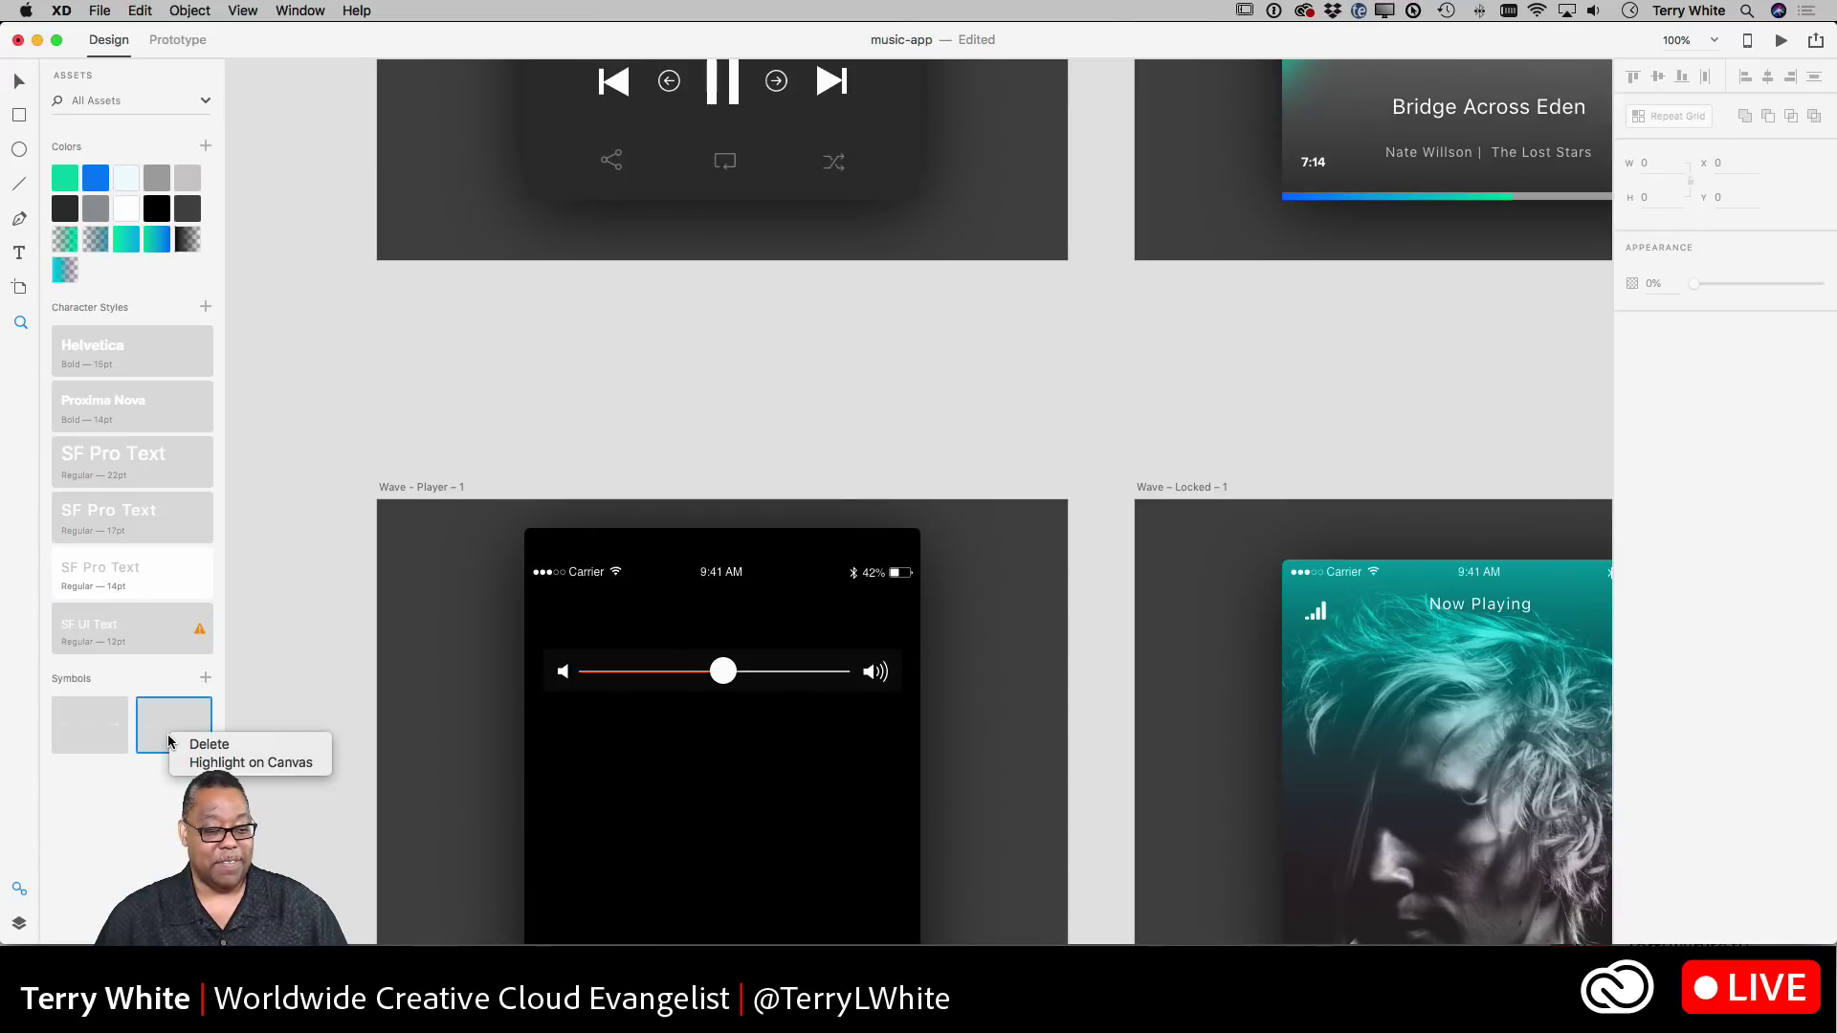
left_click(182, 763)
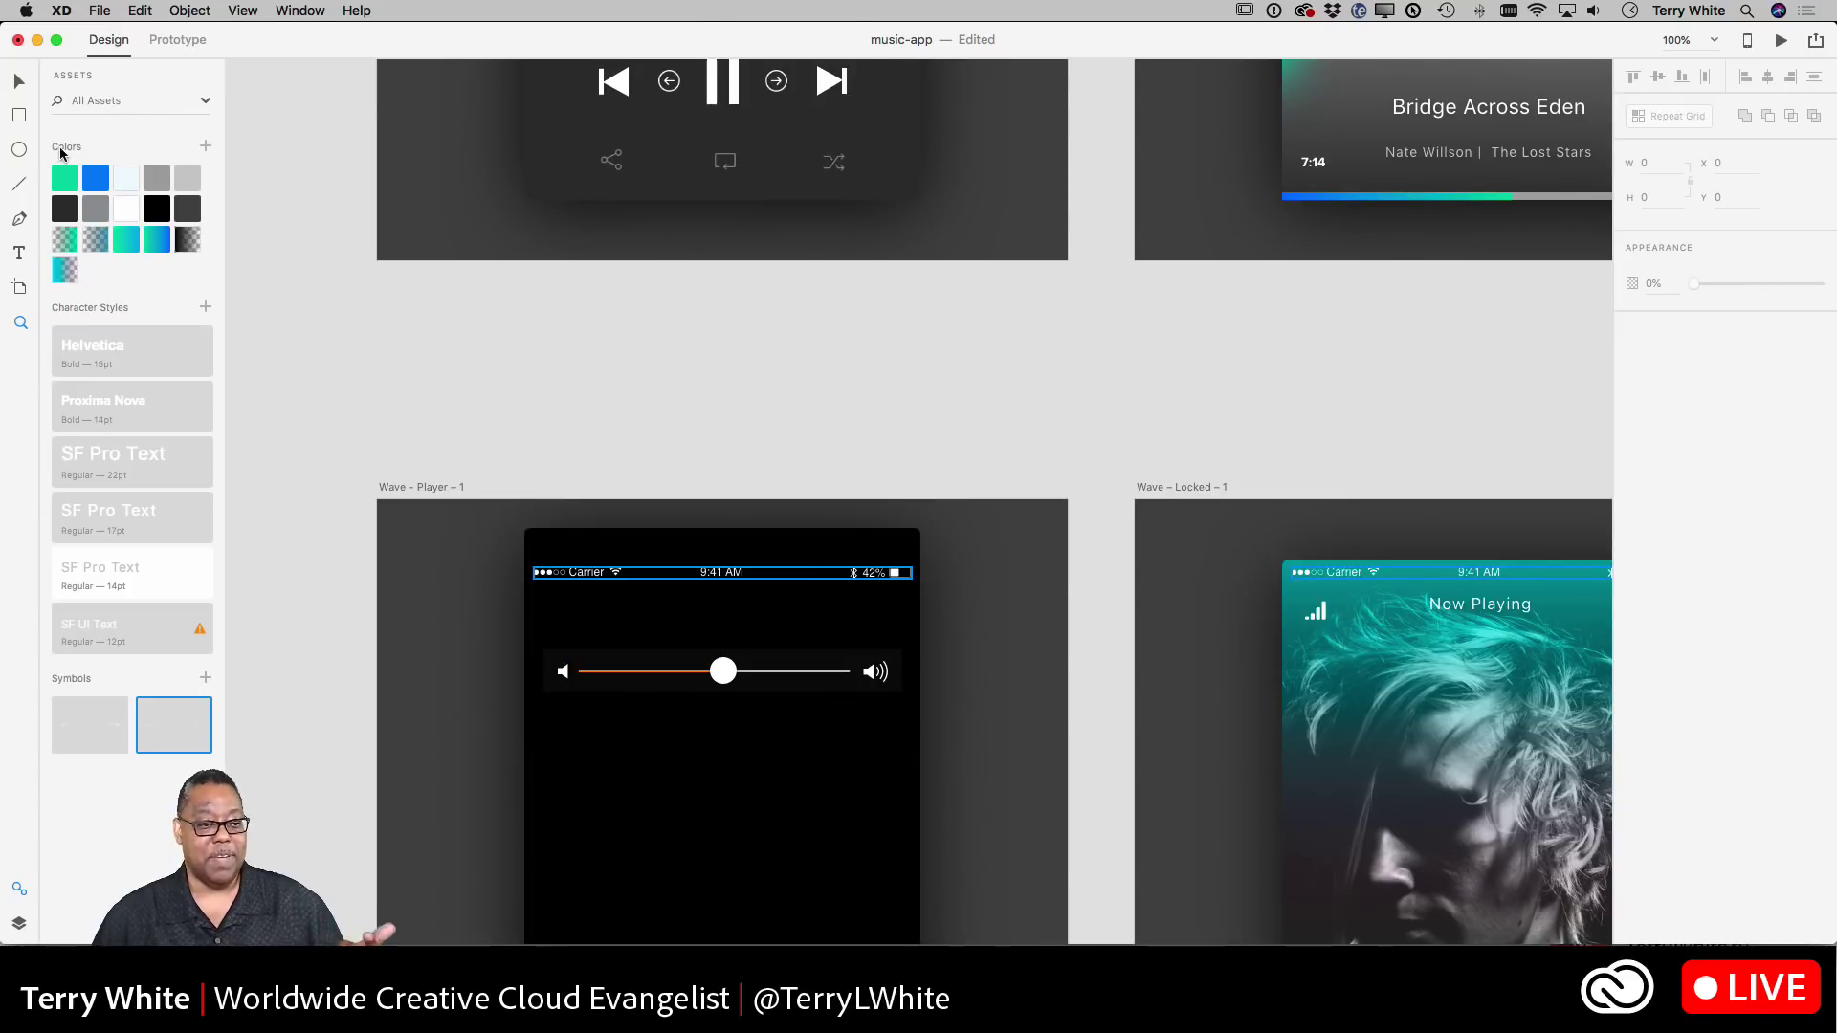
- Highlight on canvas every use of the teal colour swatch
right_click(63, 177)
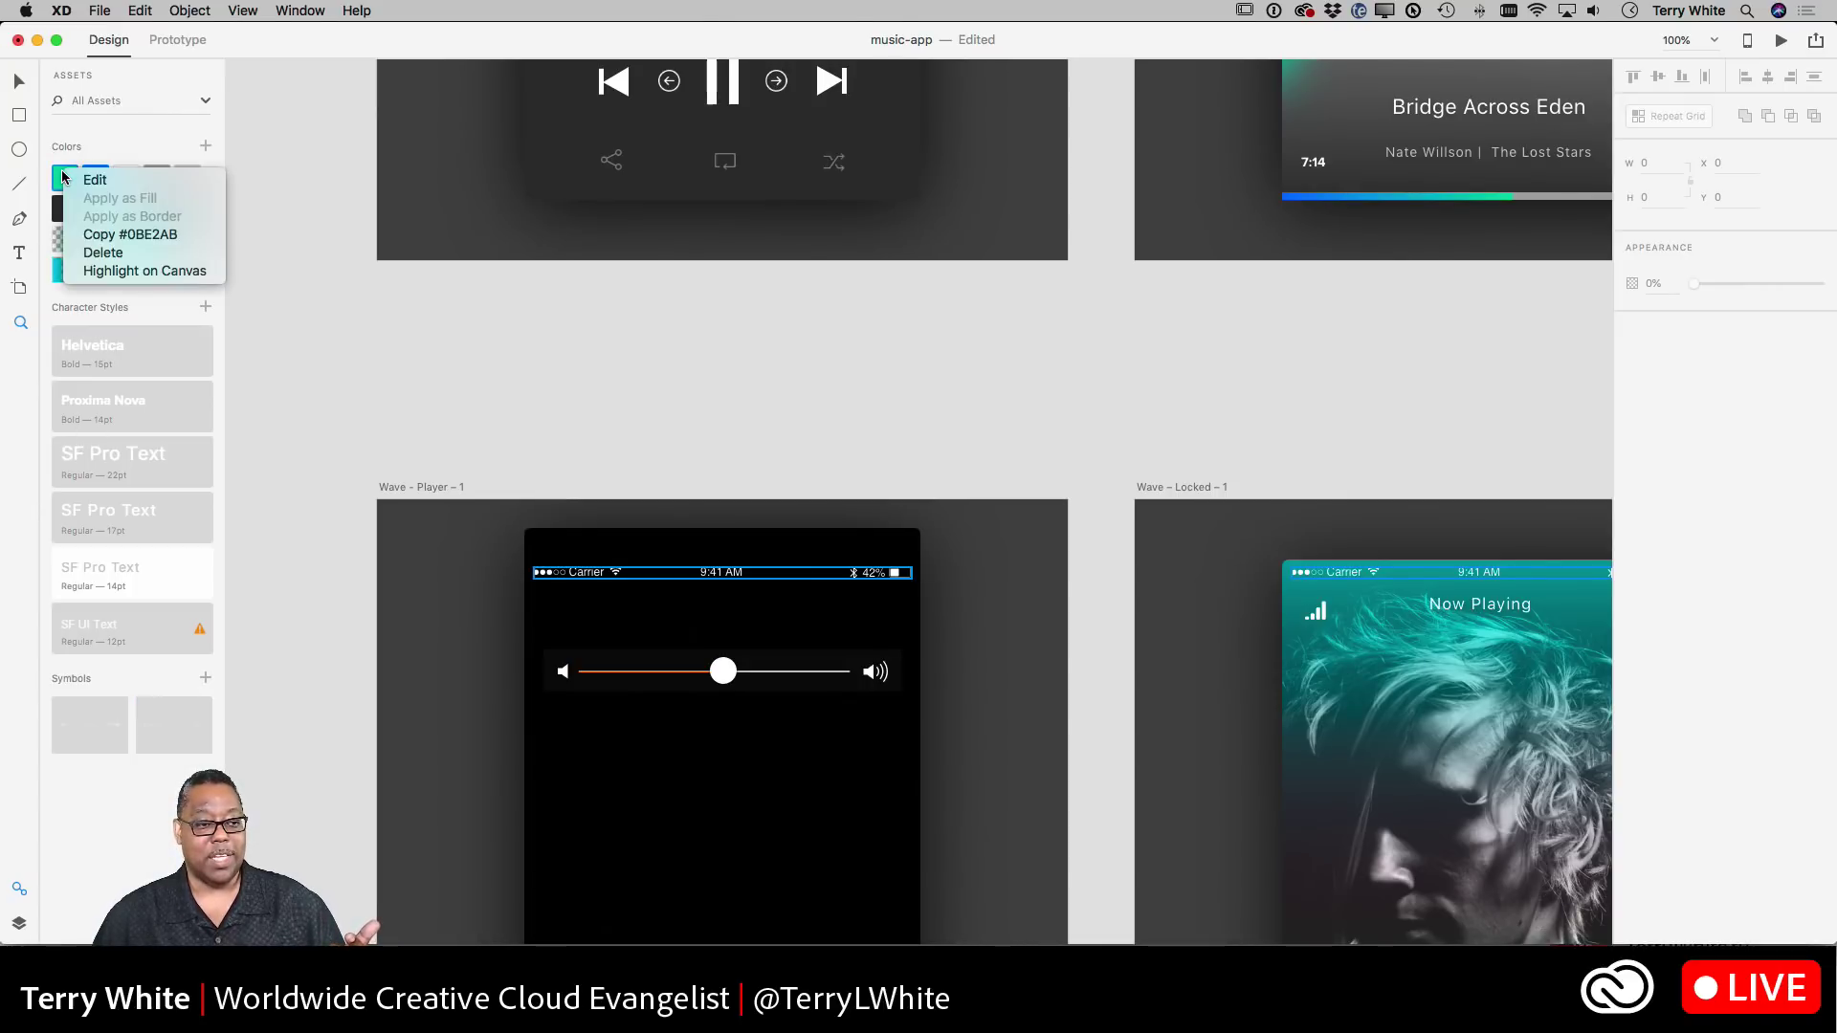
left_click(111, 271)
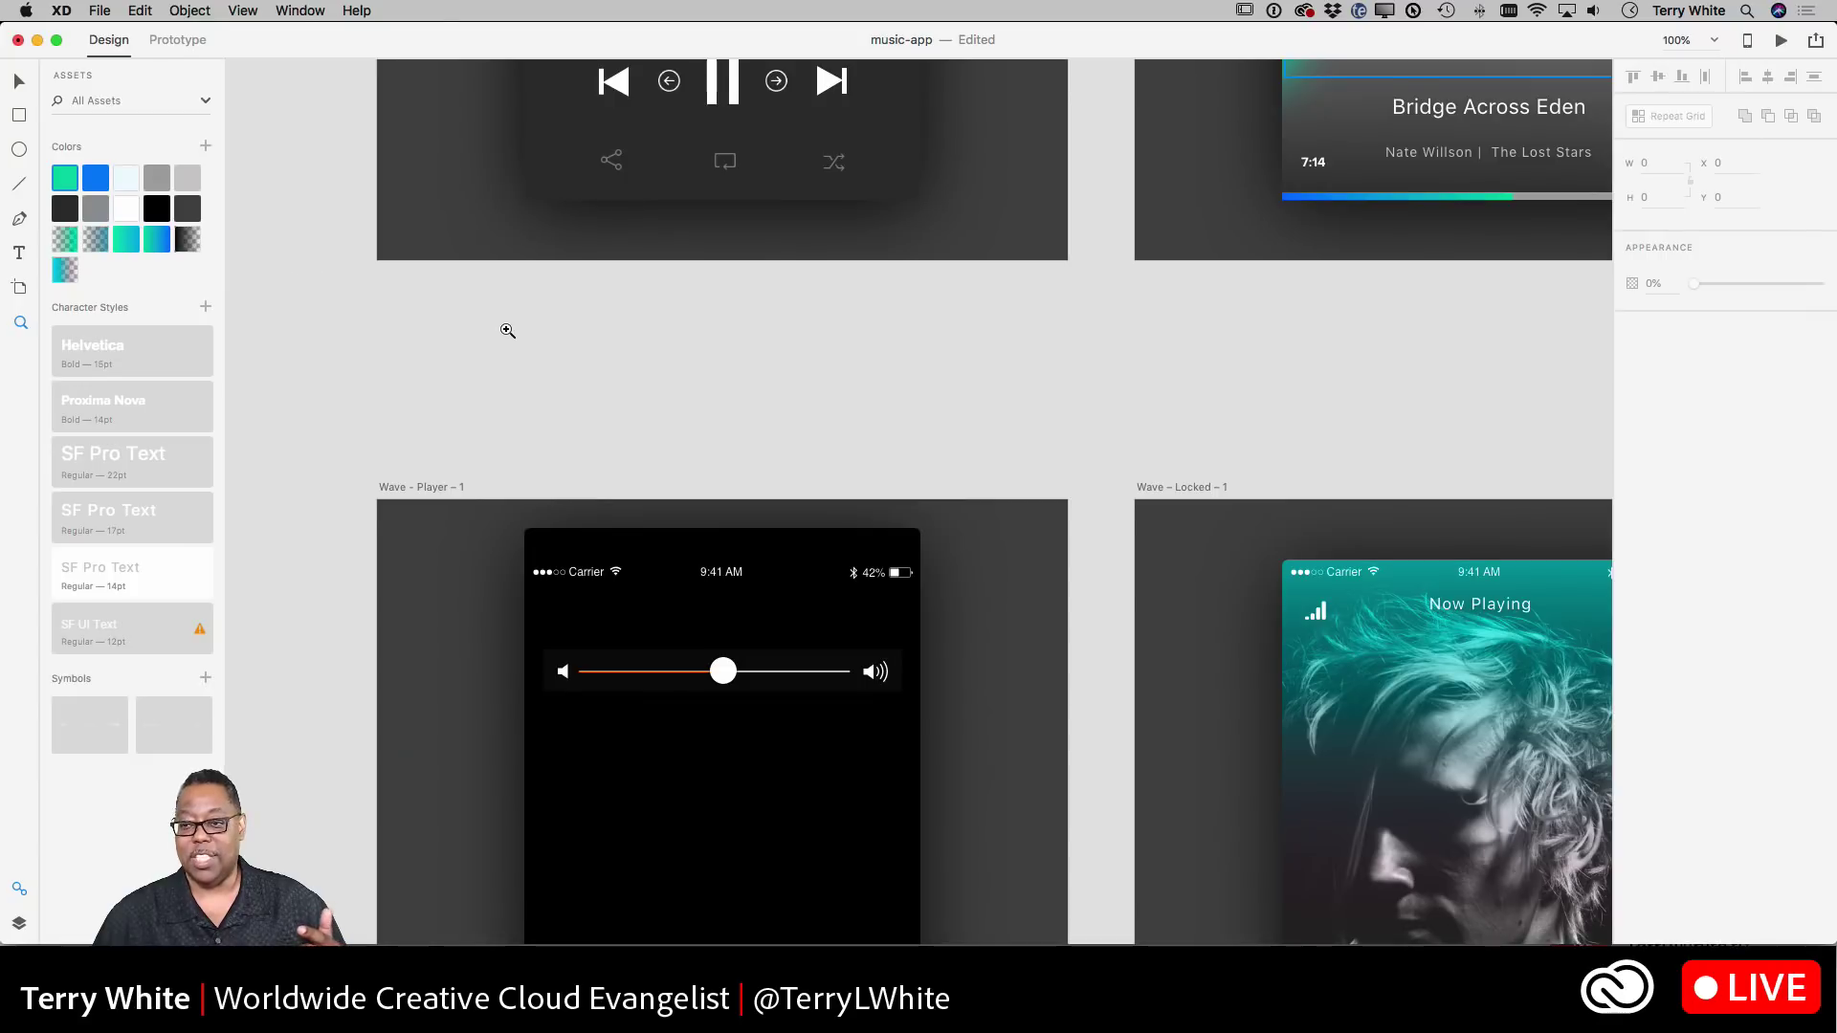
scroll(505, 328, "up", 5)
scroll(505, 328, "up", 4)
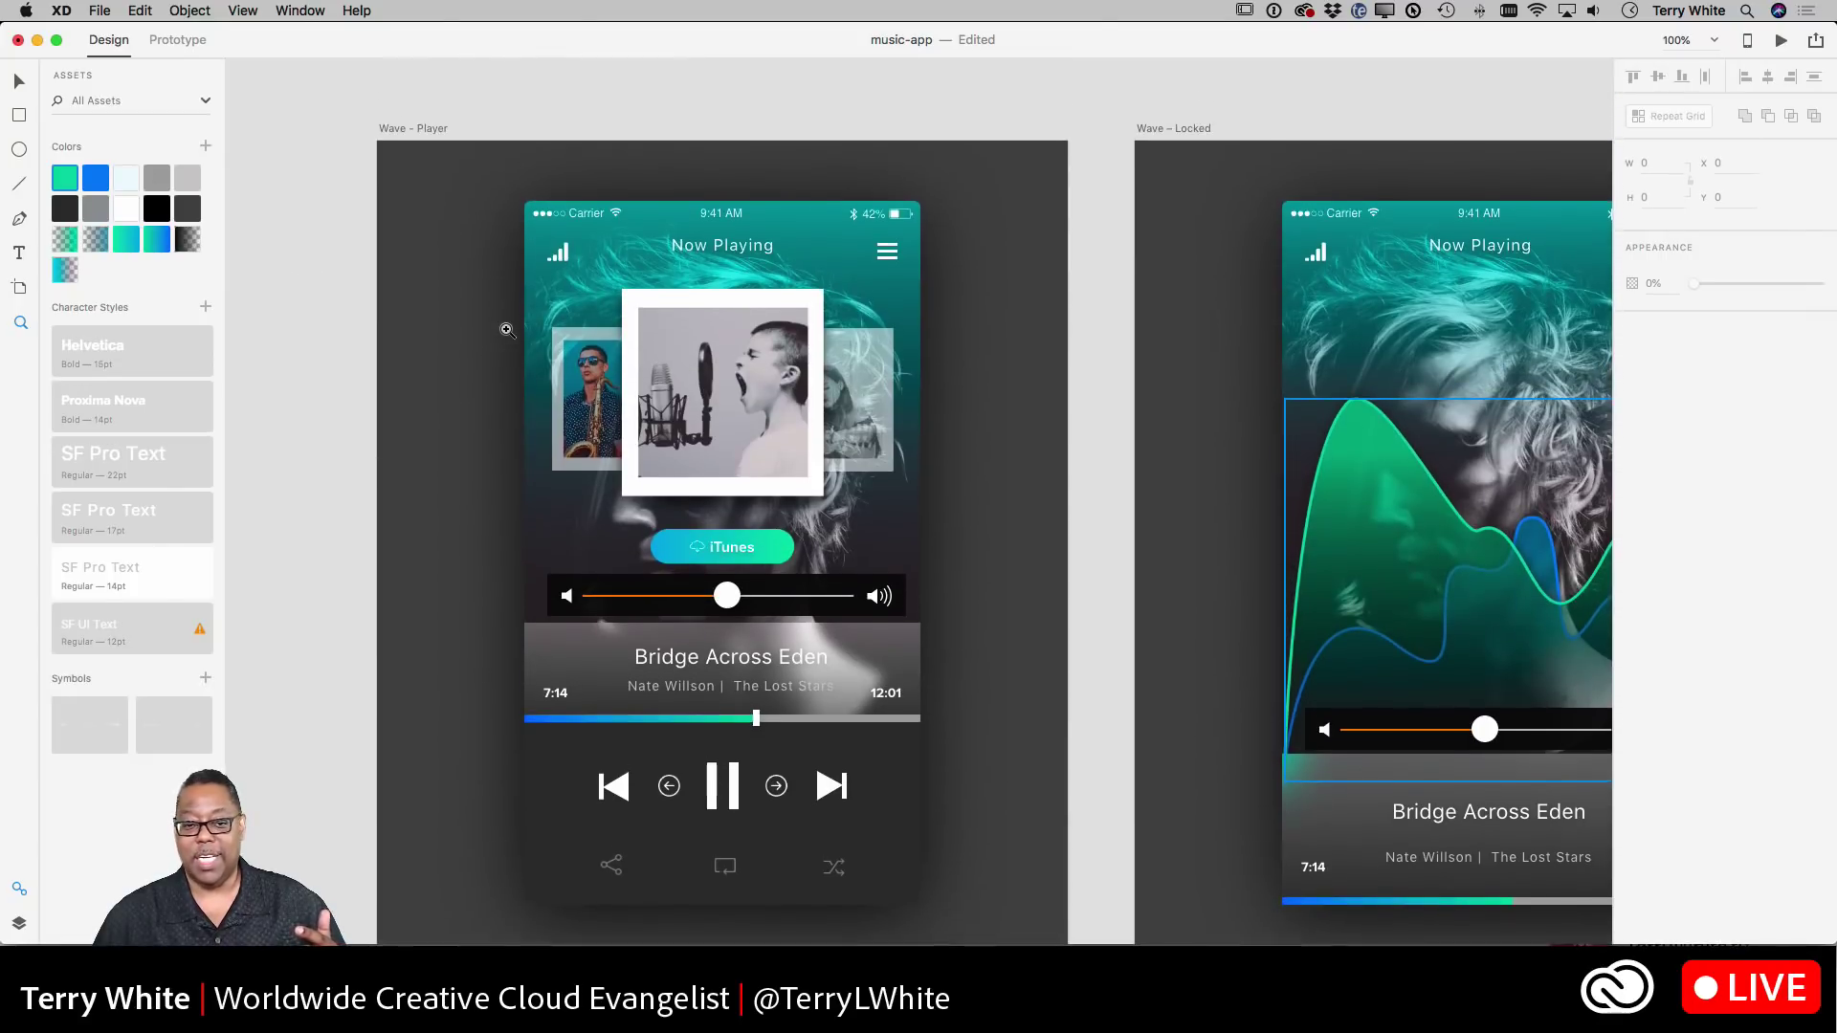
scroll(1068, 585, "down", 7)
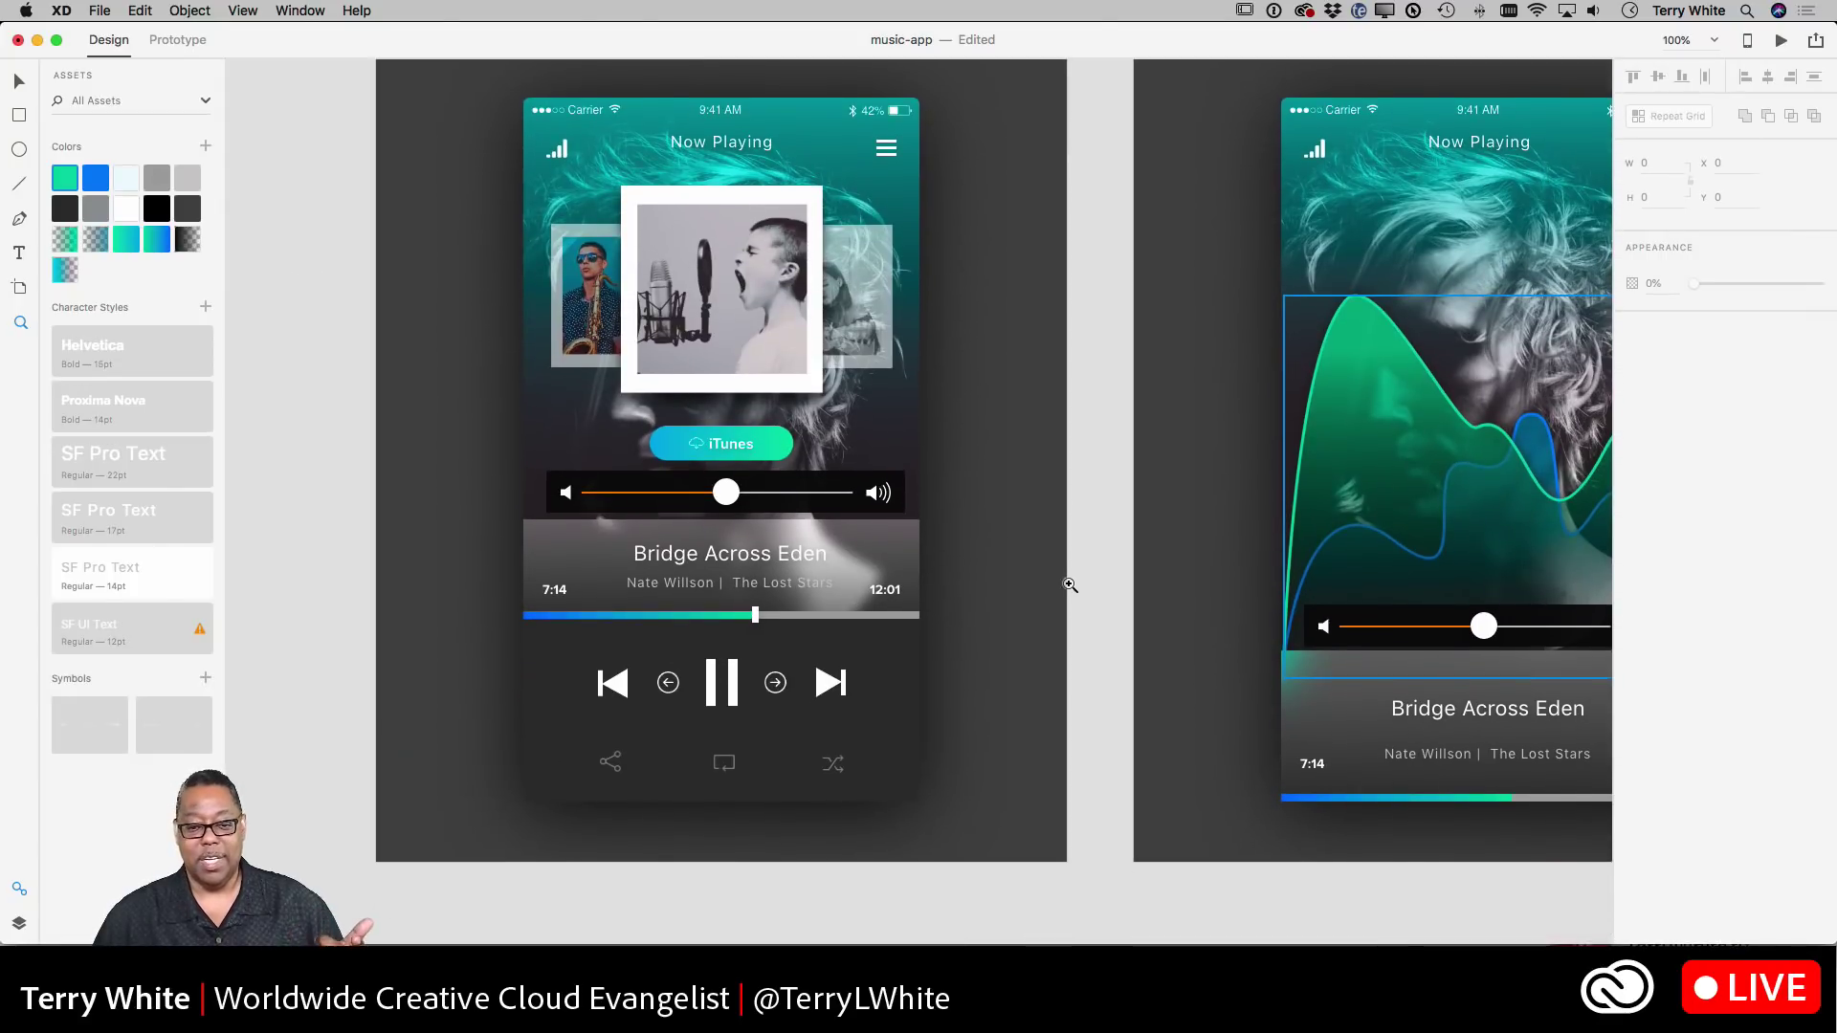
scroll(1068, 585, "down", 5)
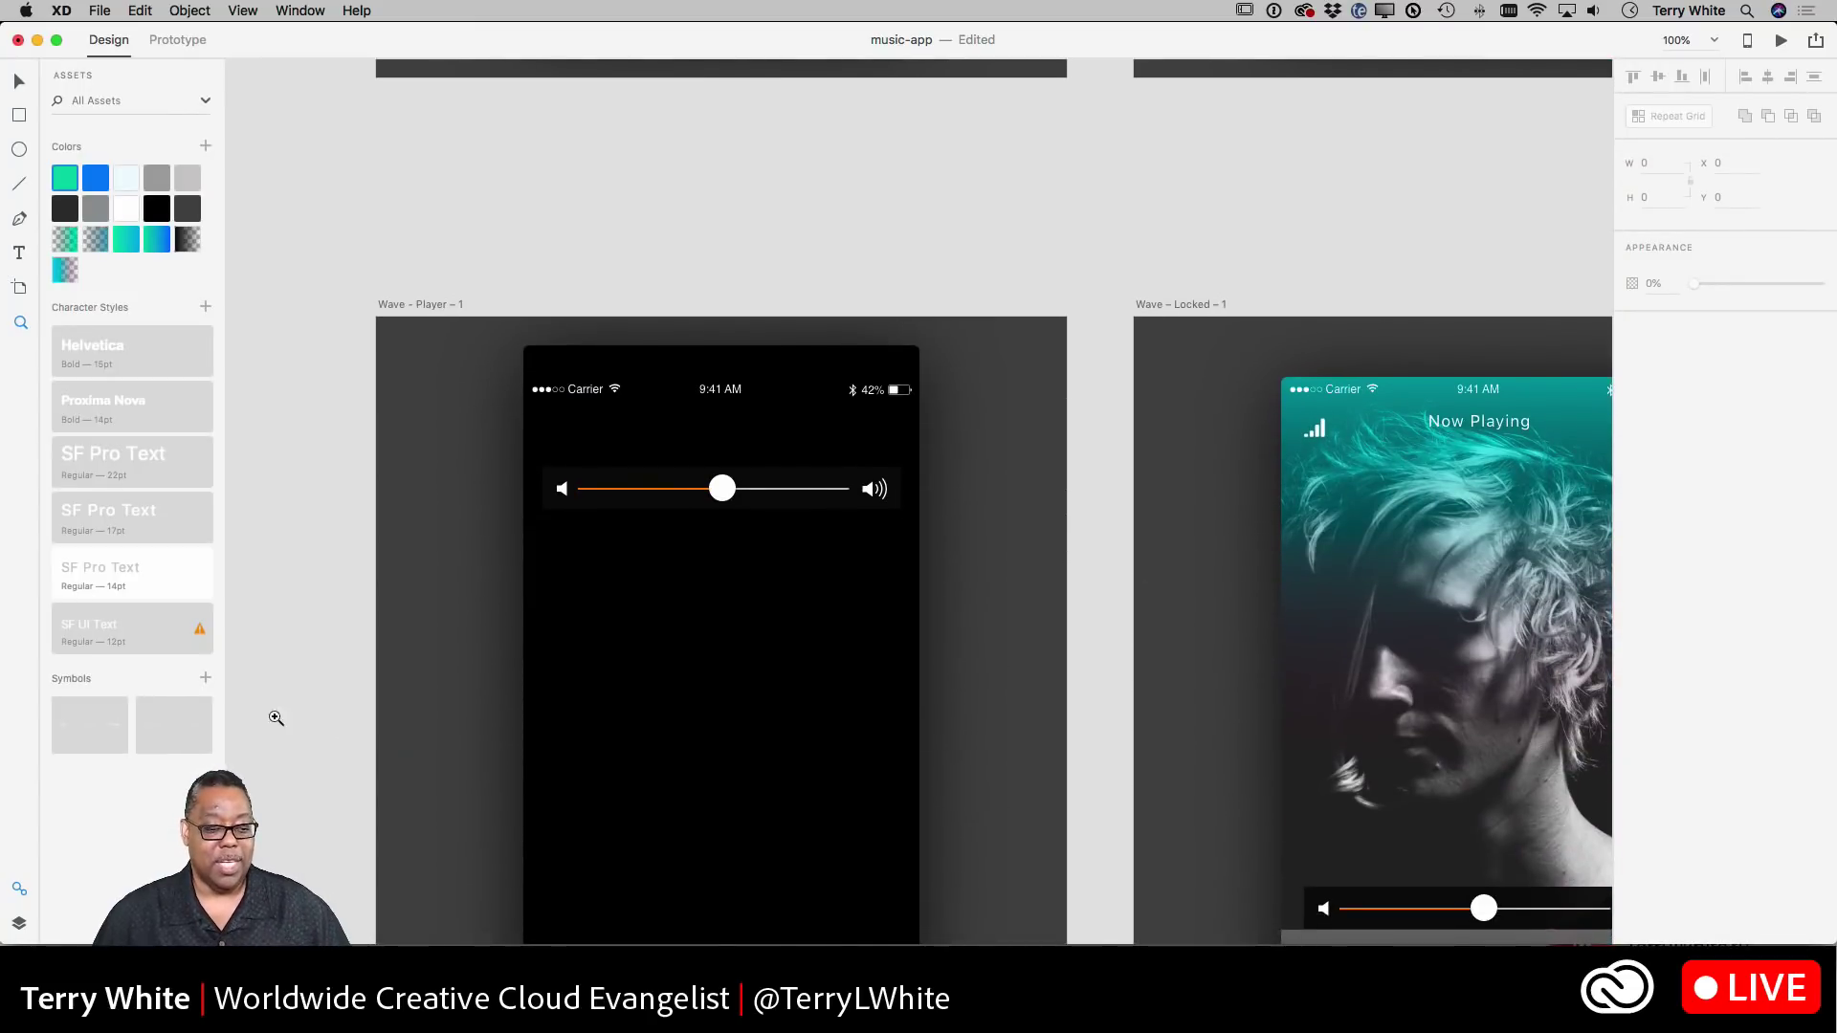
- Highlight the second symbol's uses again, then clear highlighting and select the newer status-bar symbol
left_click(171, 728)
right_click(171, 728)
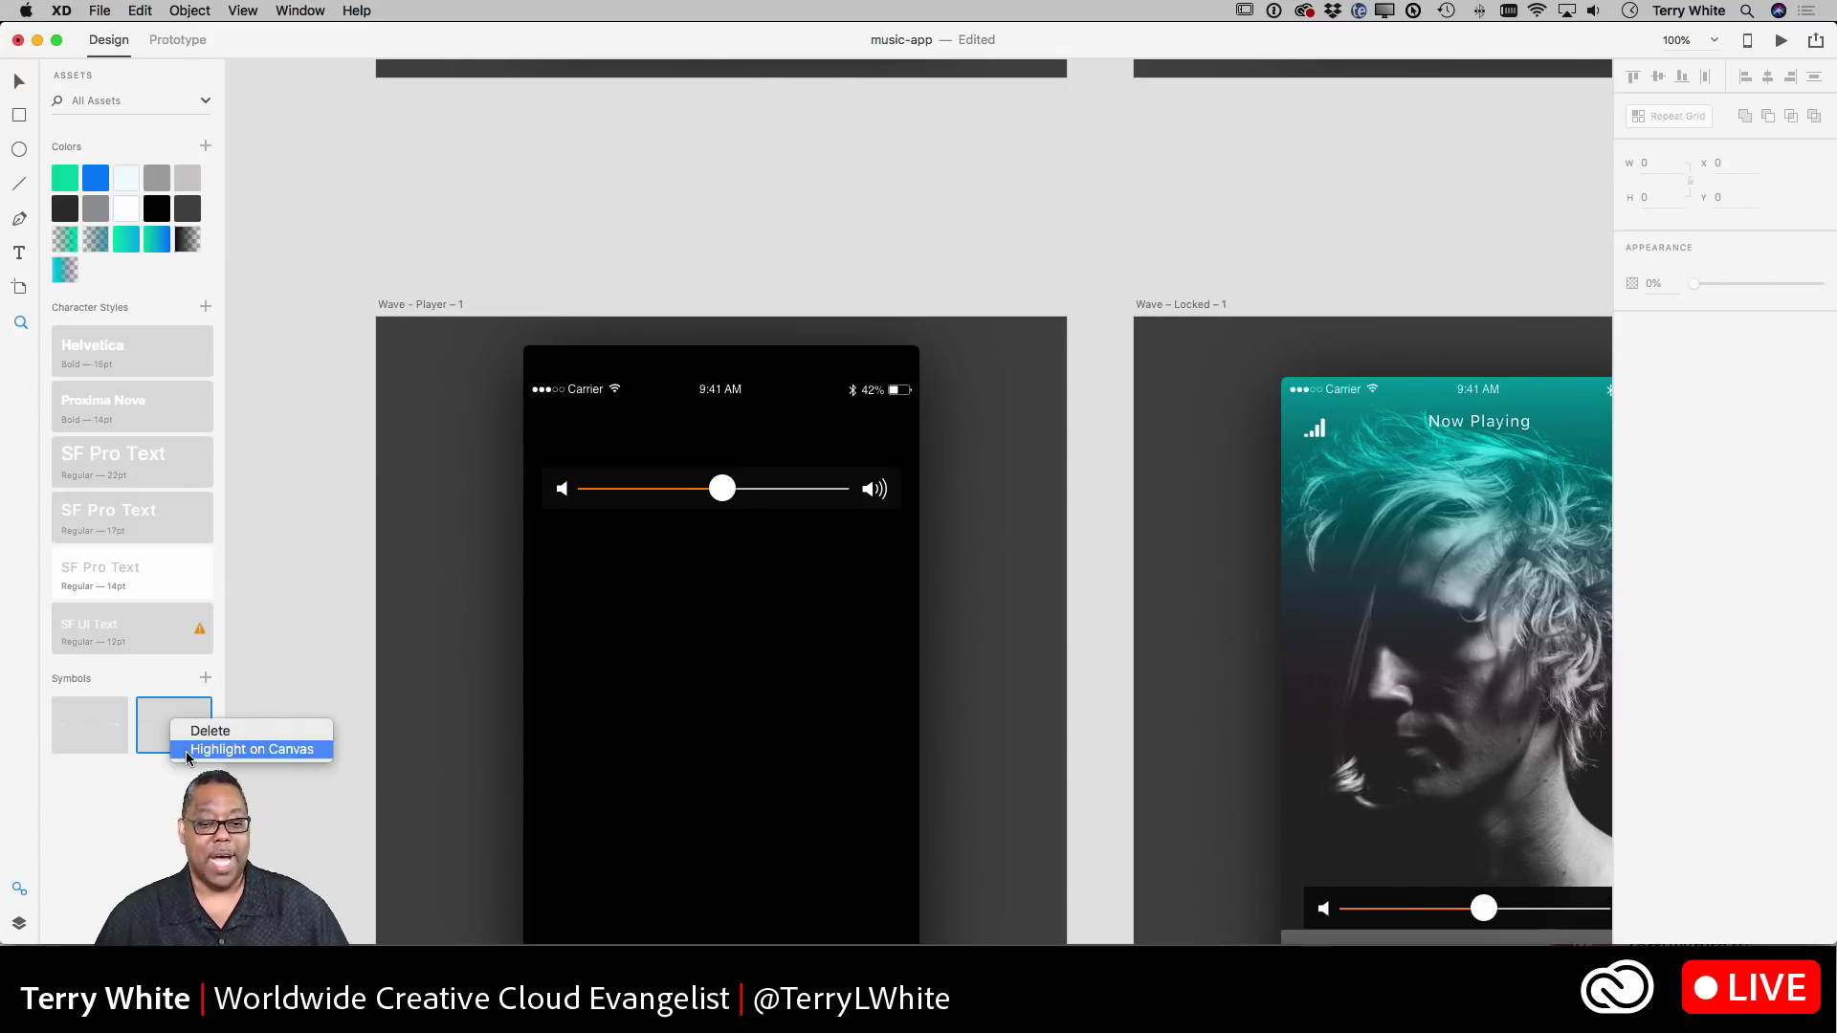
left_click(251, 749)
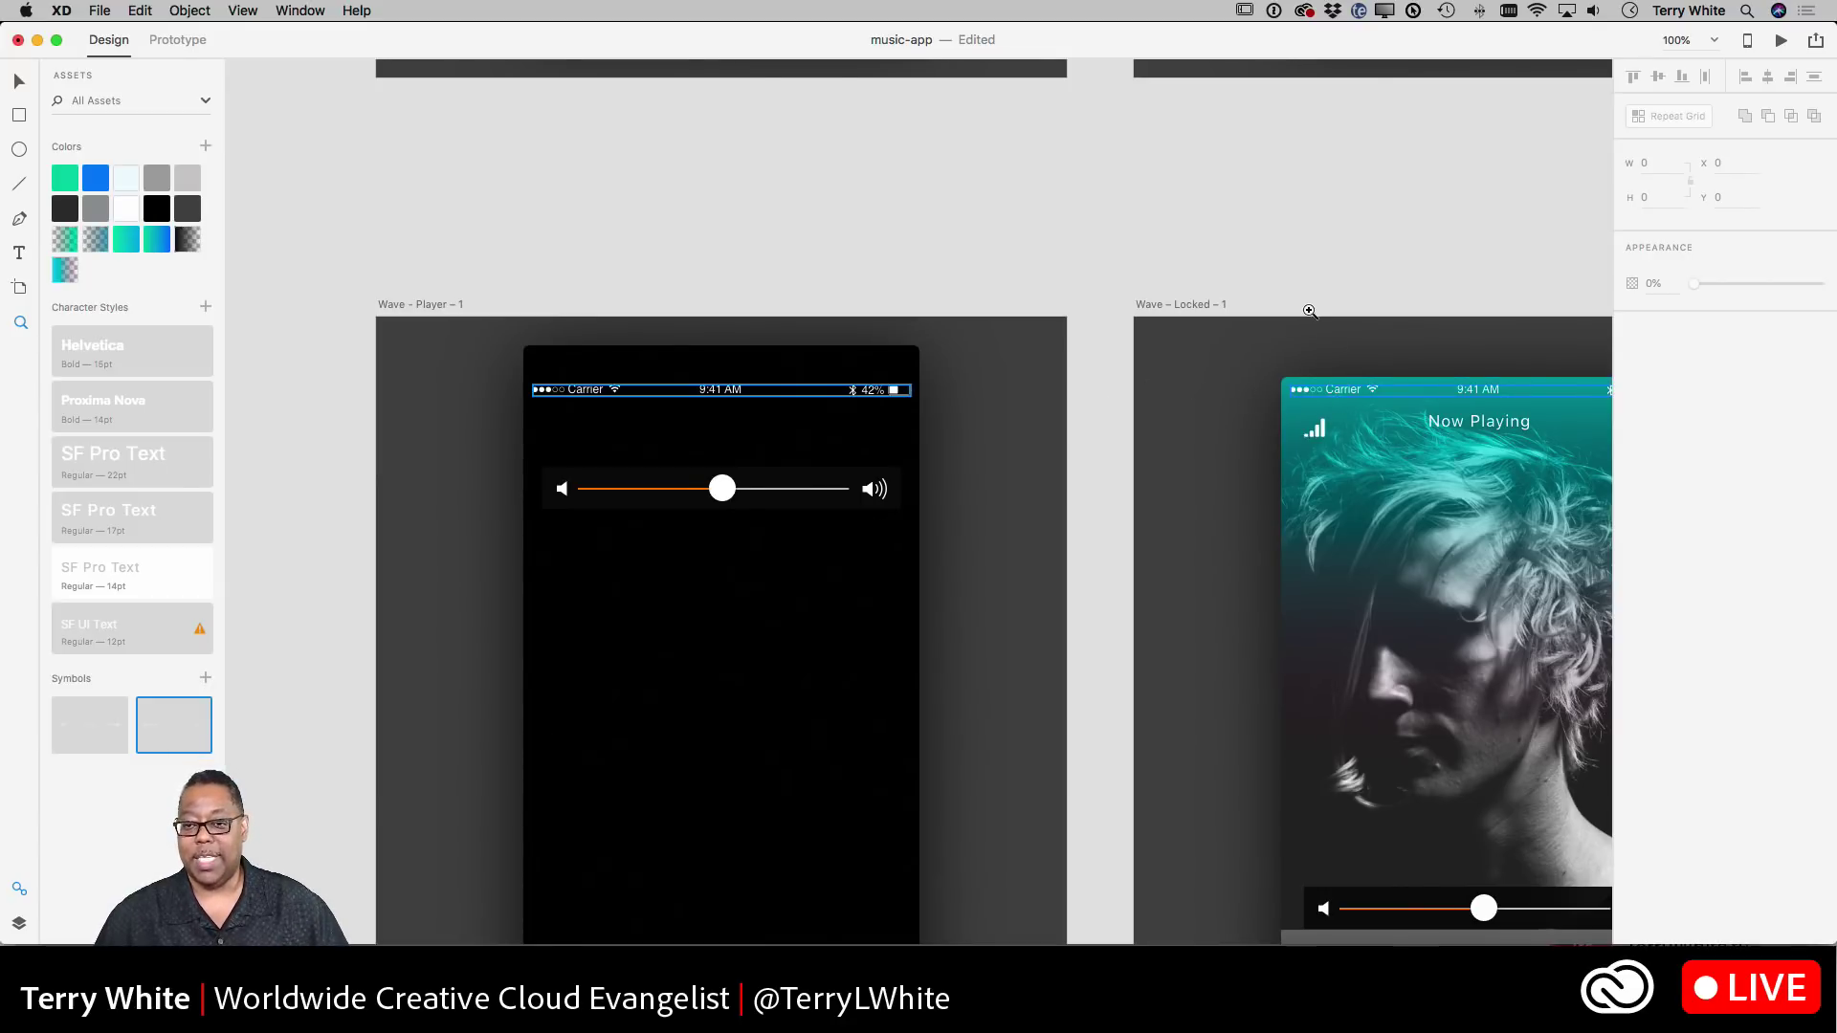
scroll(1310, 311, "up", 10)
scroll(1309, 311, "down", 4)
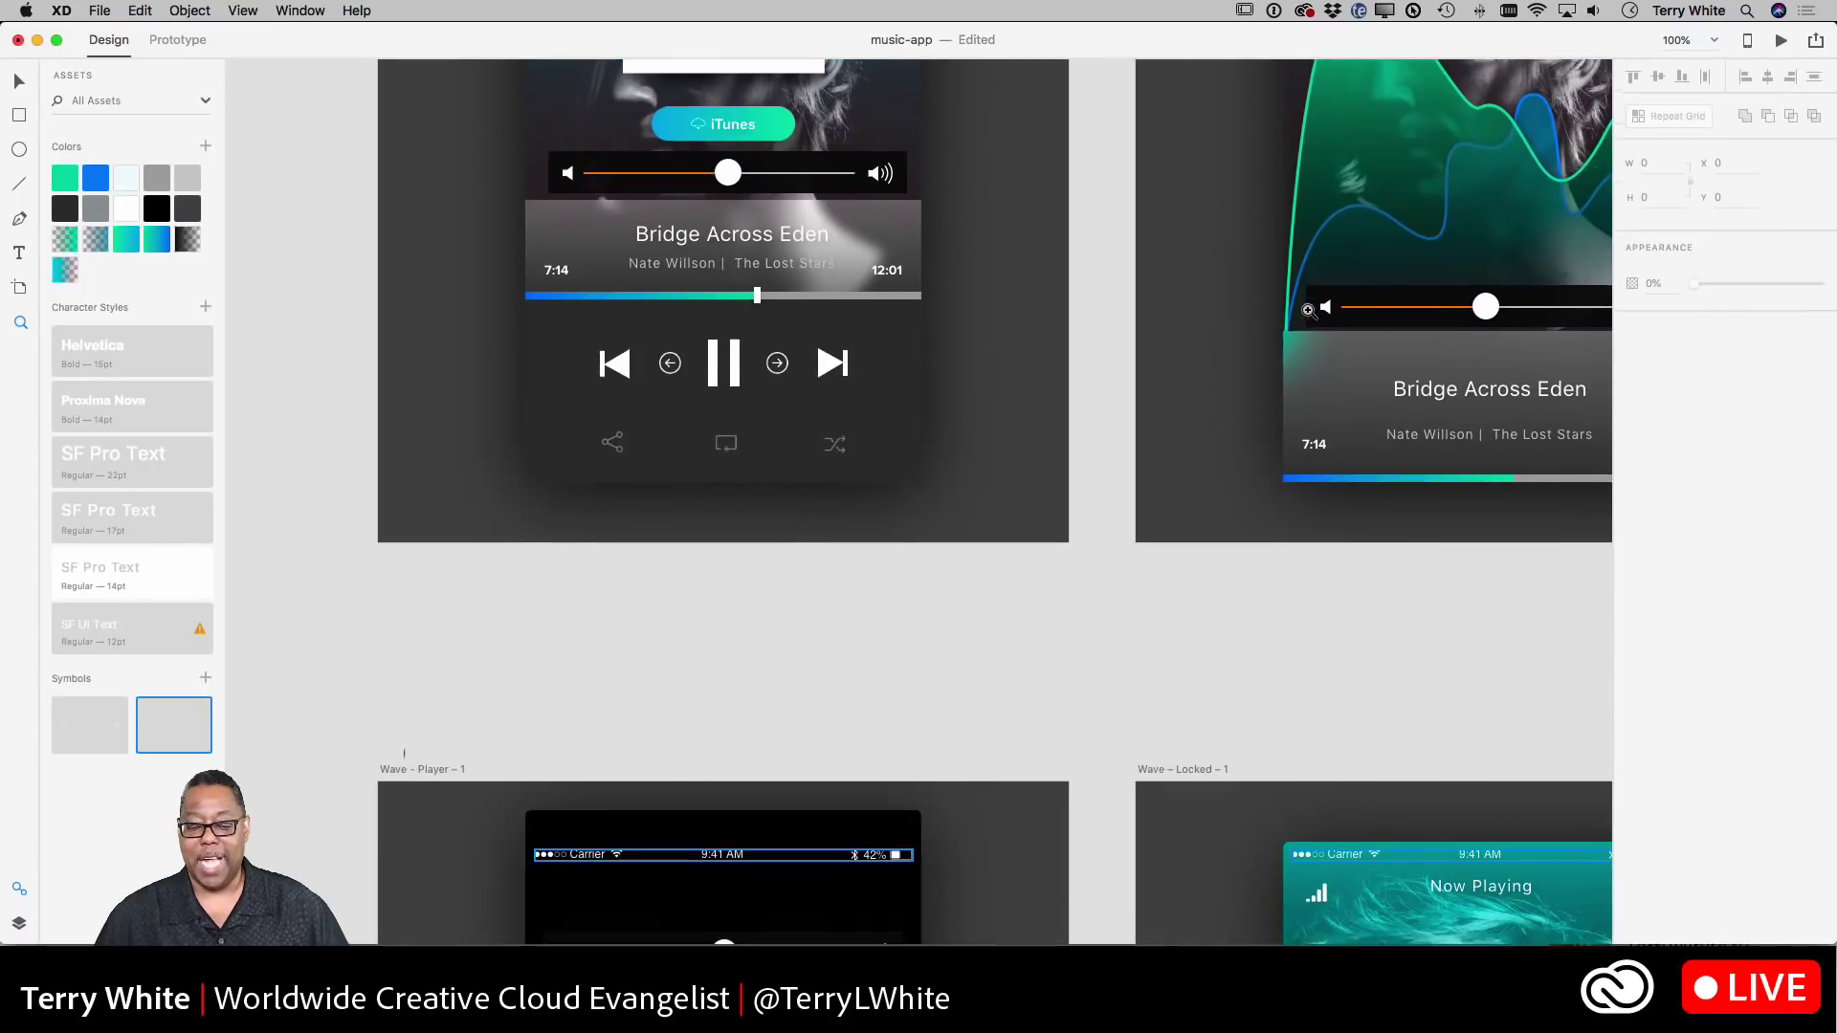
scroll(1308, 310, "down", 8)
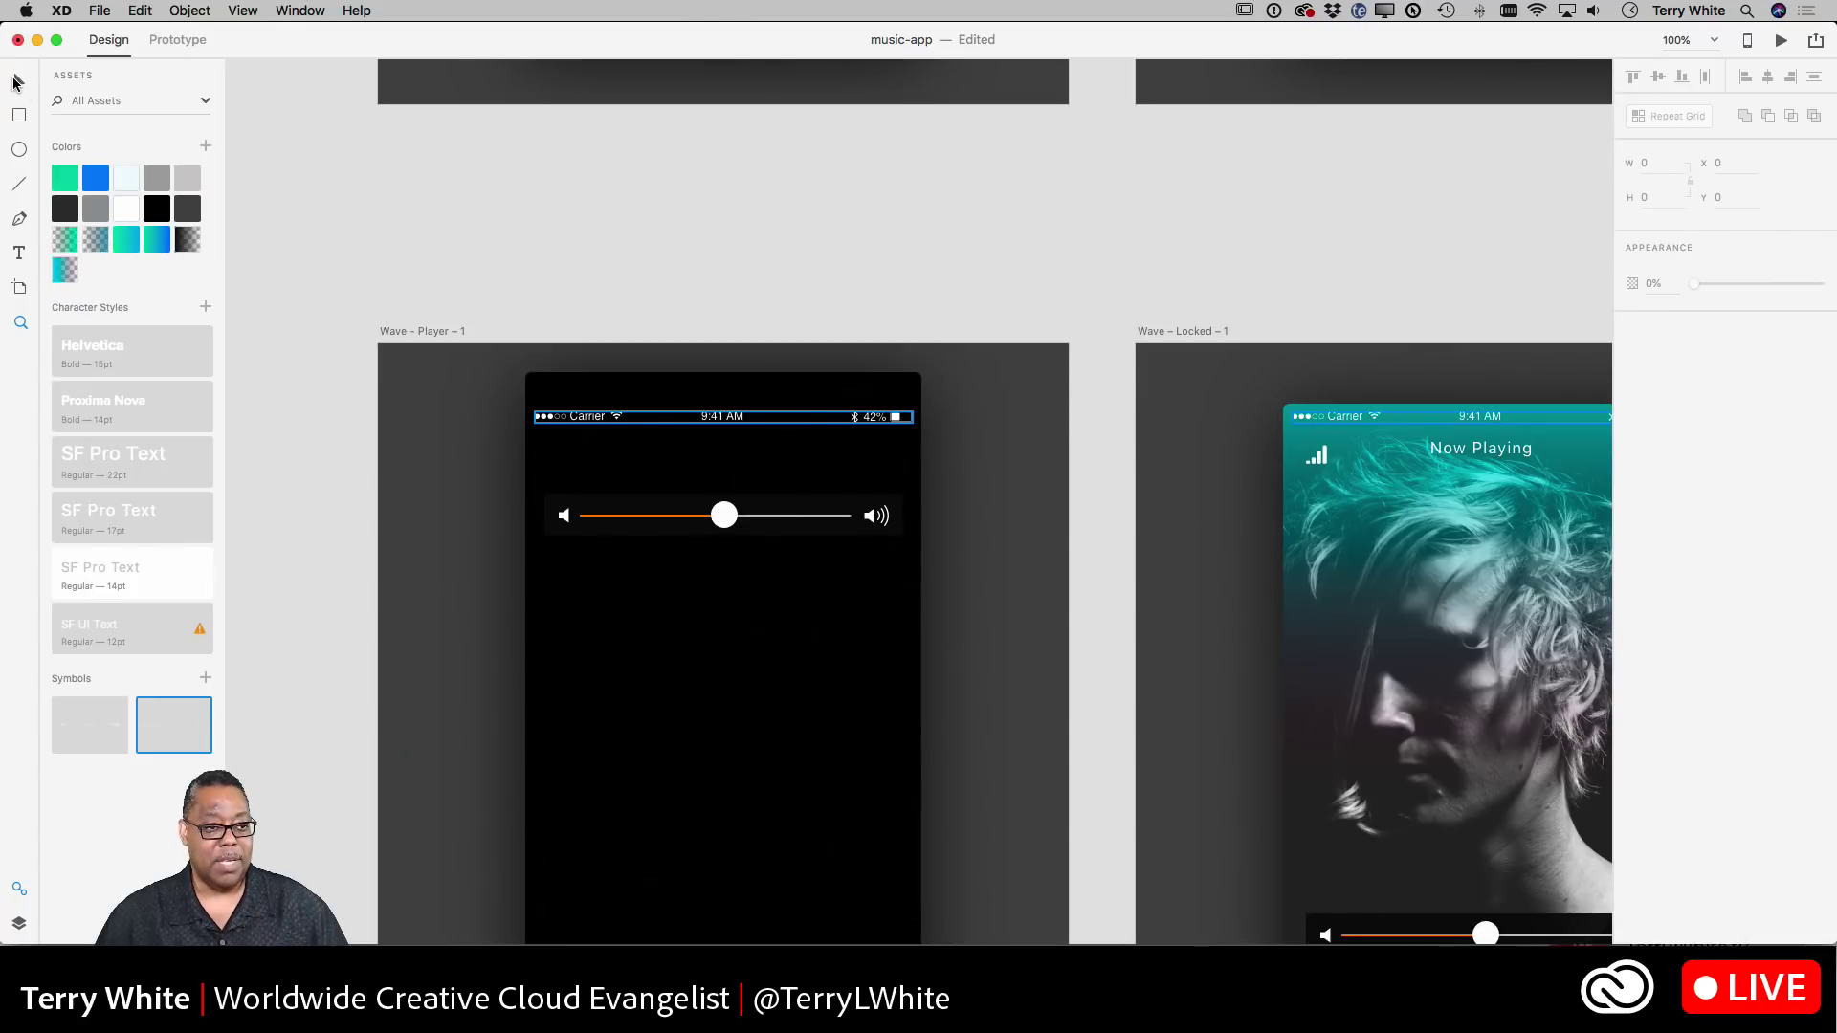
left_click(18, 84)
left_click(334, 474)
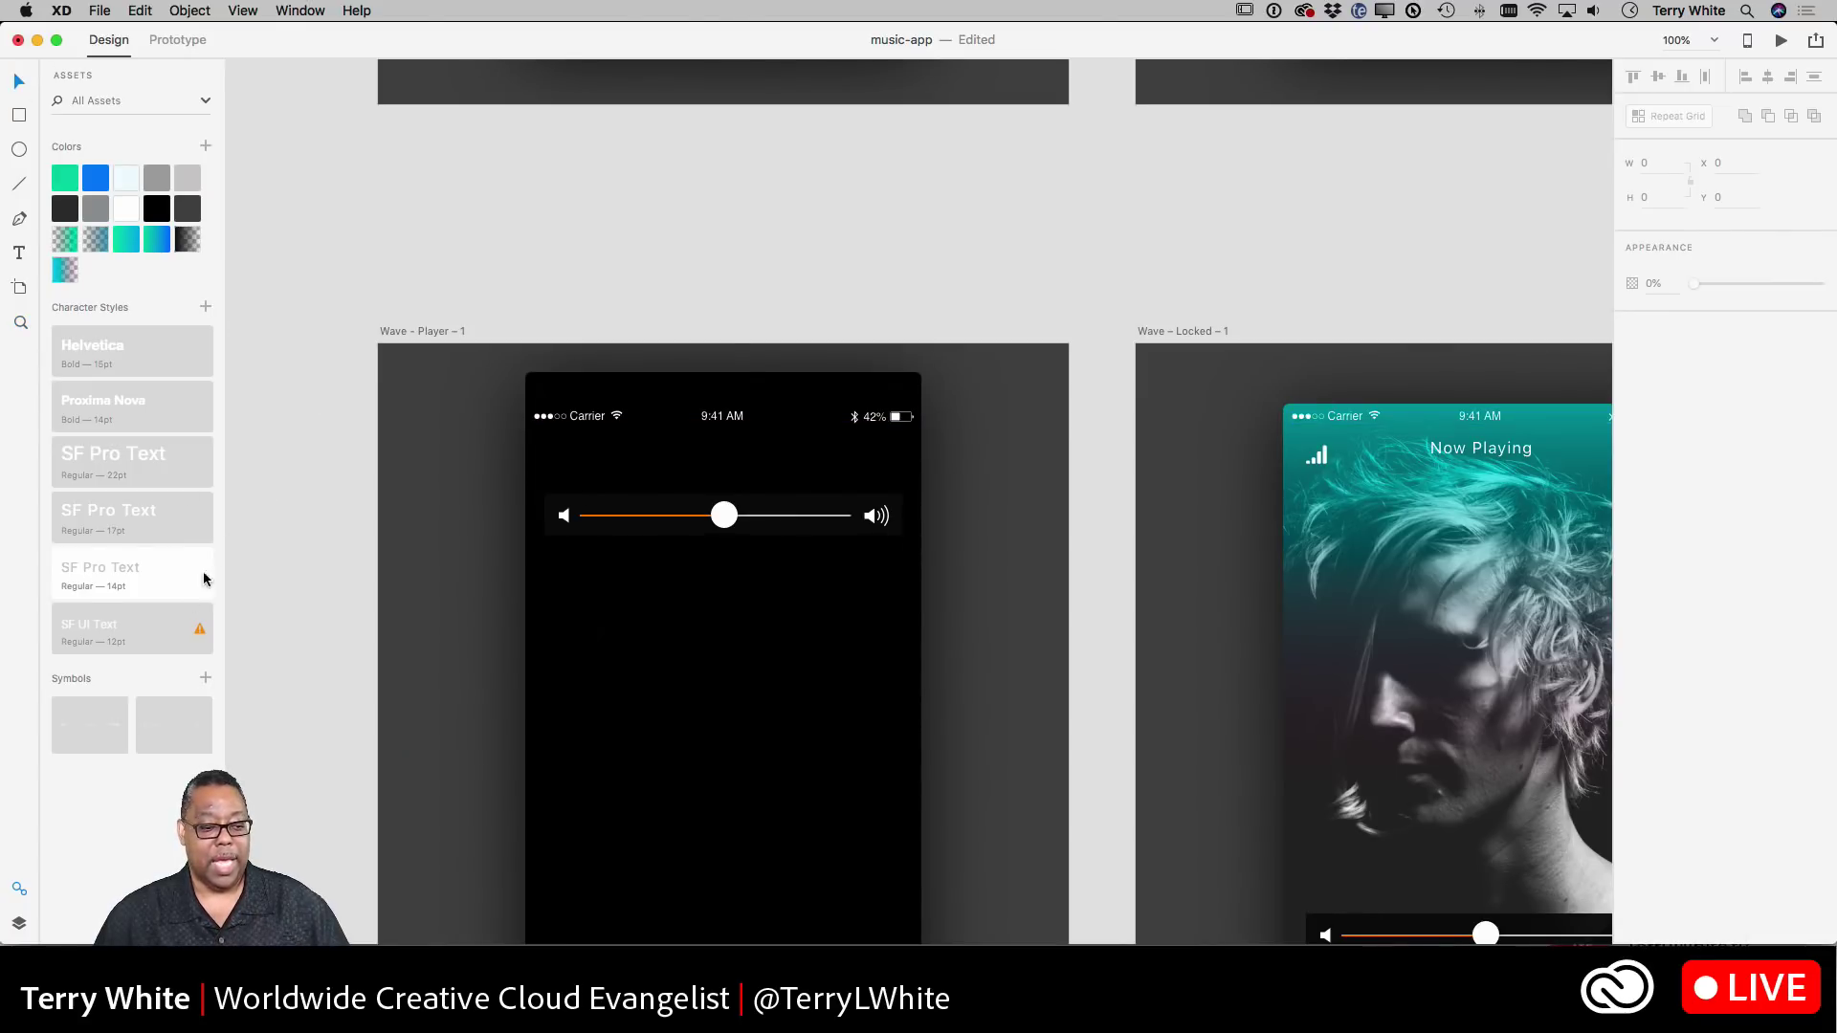
left_click(77, 734)
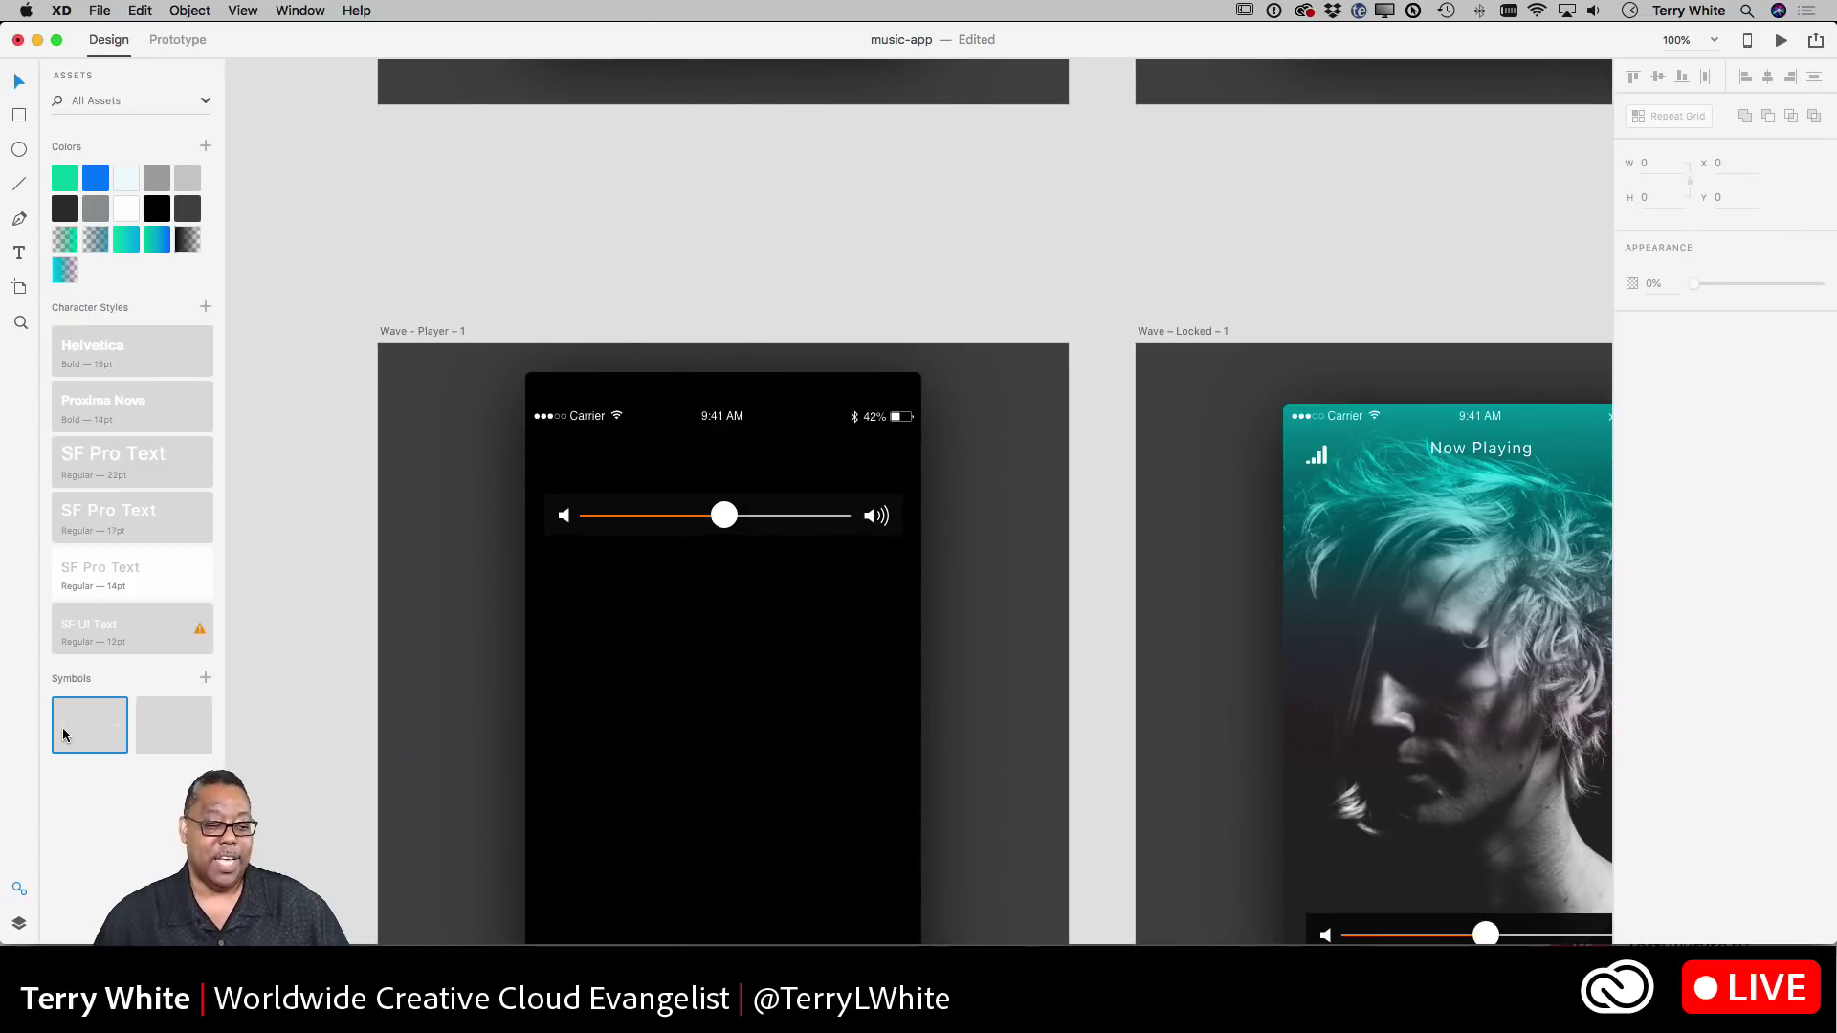
- Place the newer status-bar symbol over the old Carrier status bar on Wave - Player - 1
left_click_drag(89, 728, 598, 417)
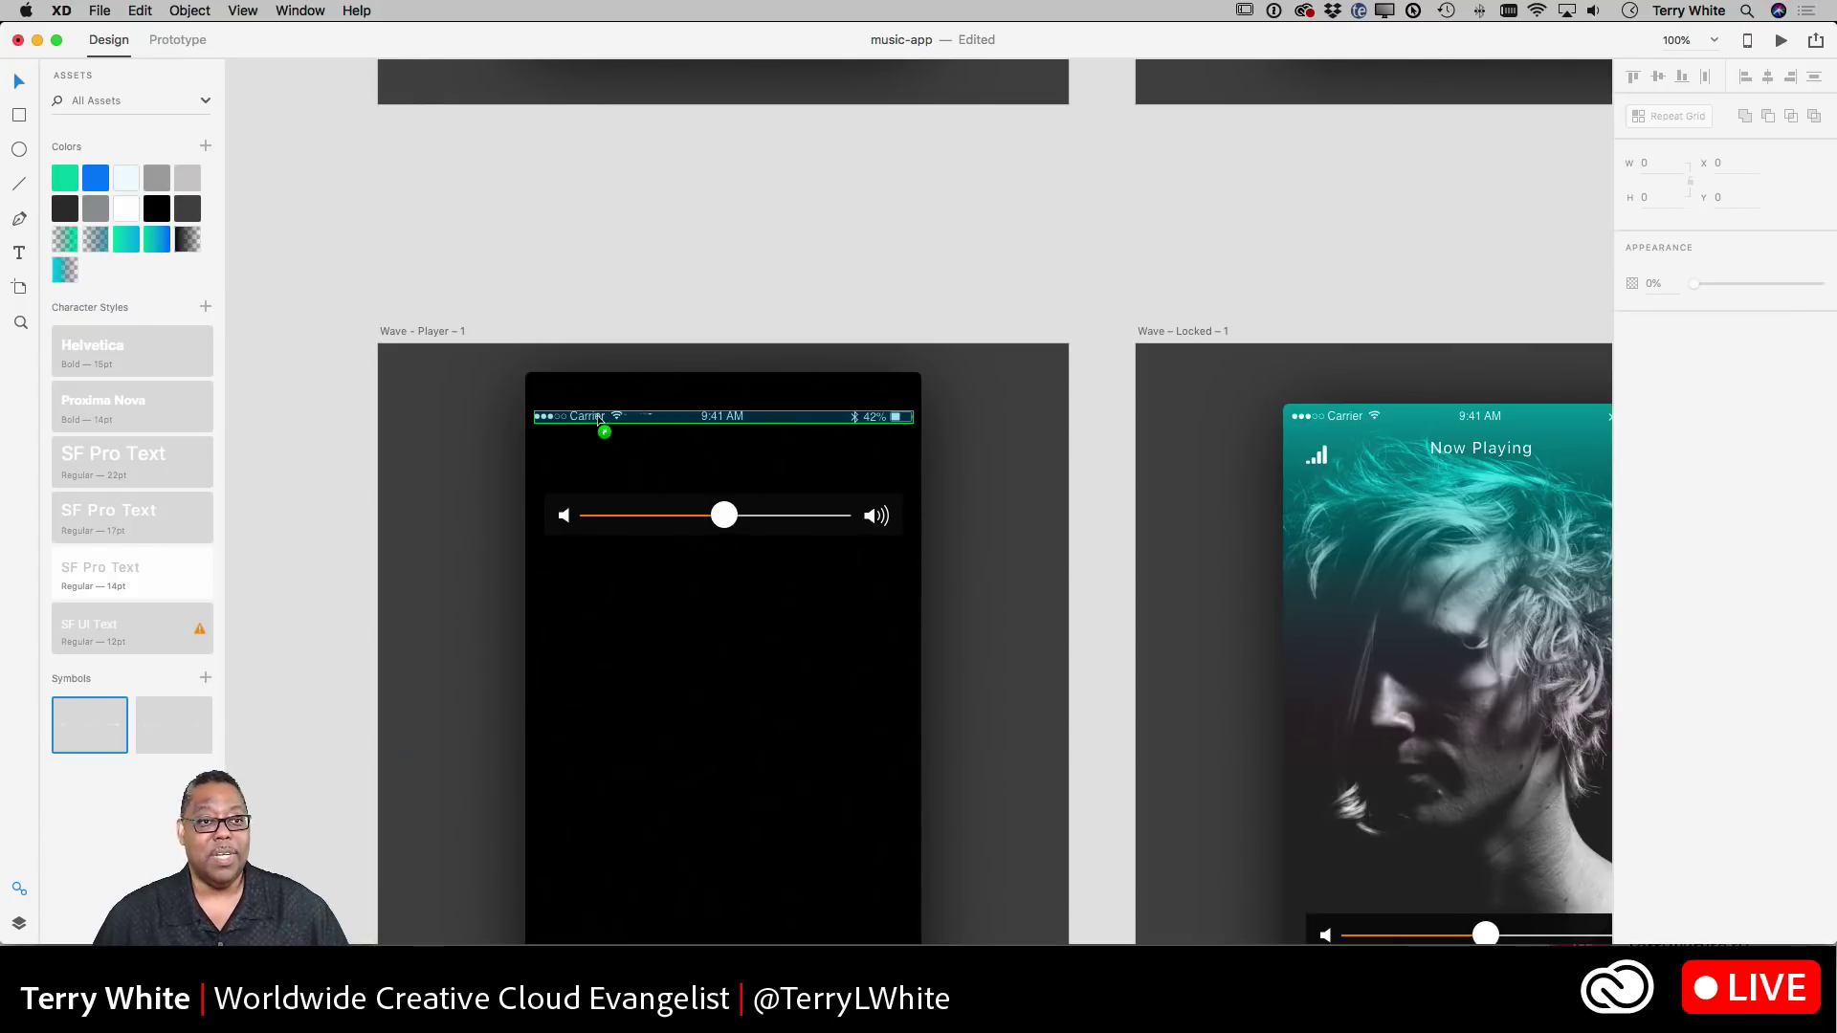
left_click_drag(598, 418, 595, 416)
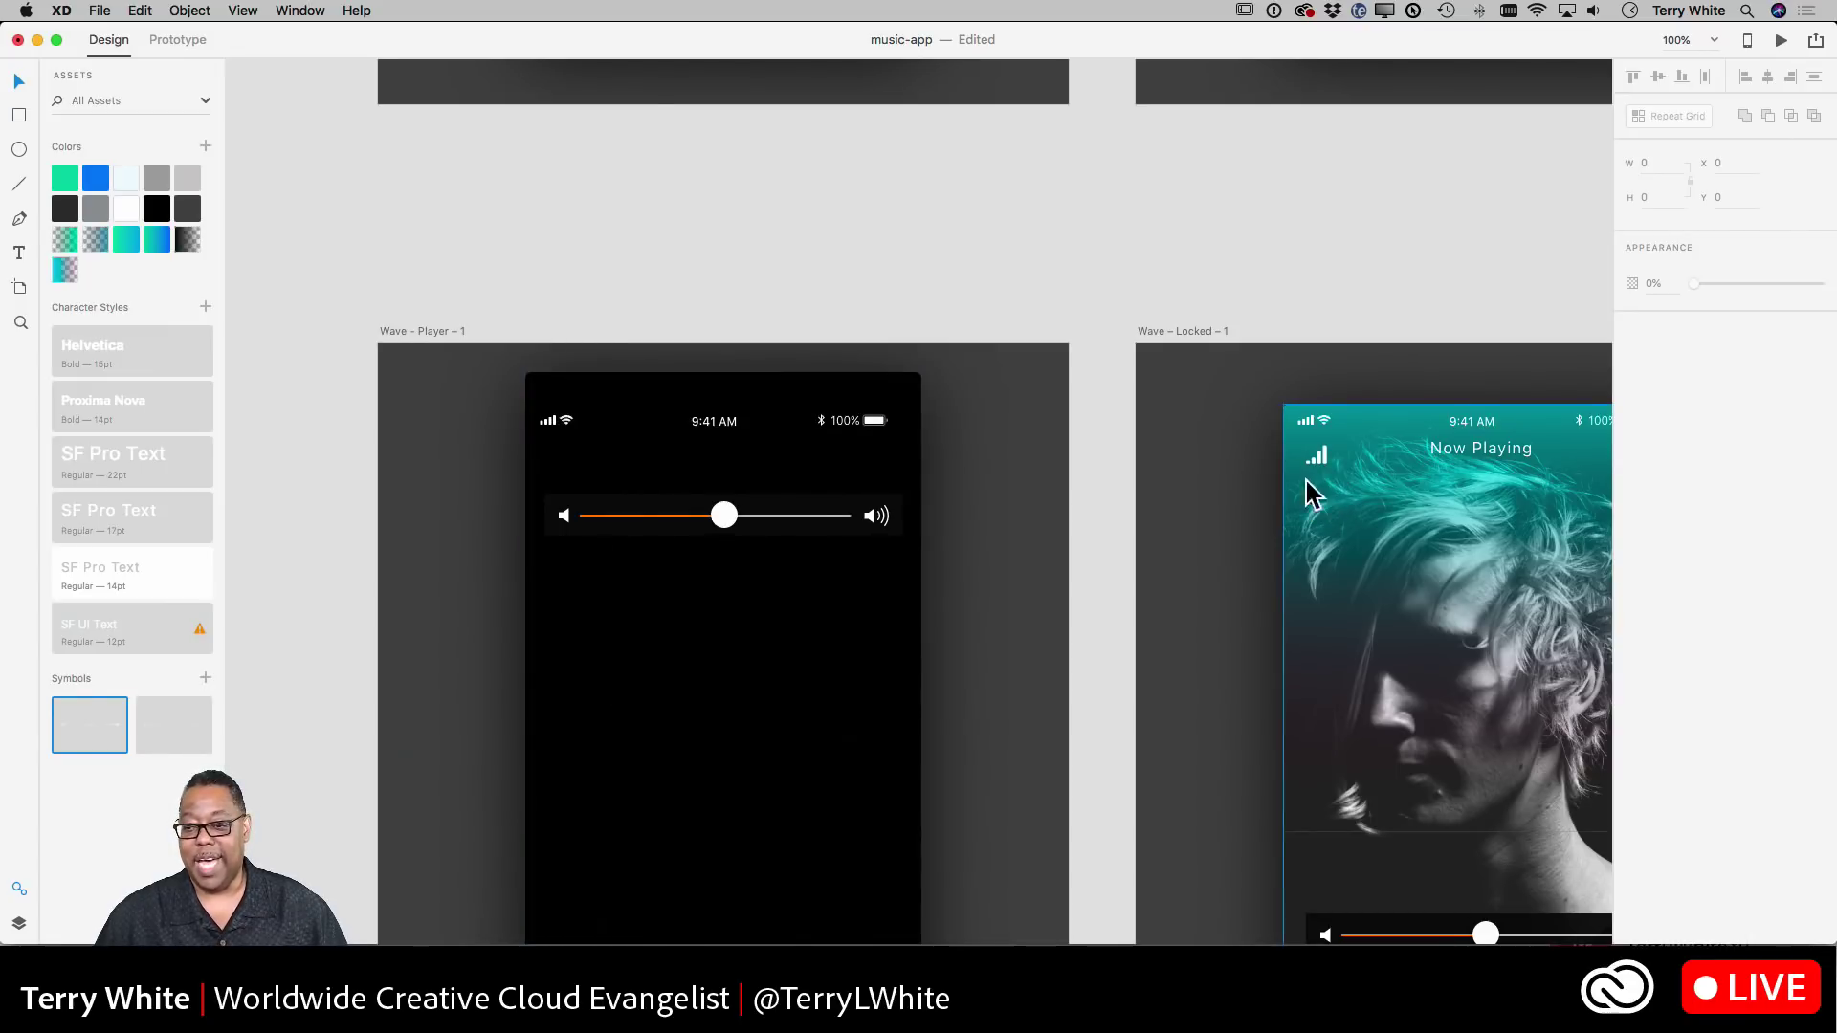
scroll(1307, 481, "right", 5)
- Scroll the canvas up and left to view Wave - Player and Wave - Locked with their updated status bars
scroll(1297, 480, "up", 10)
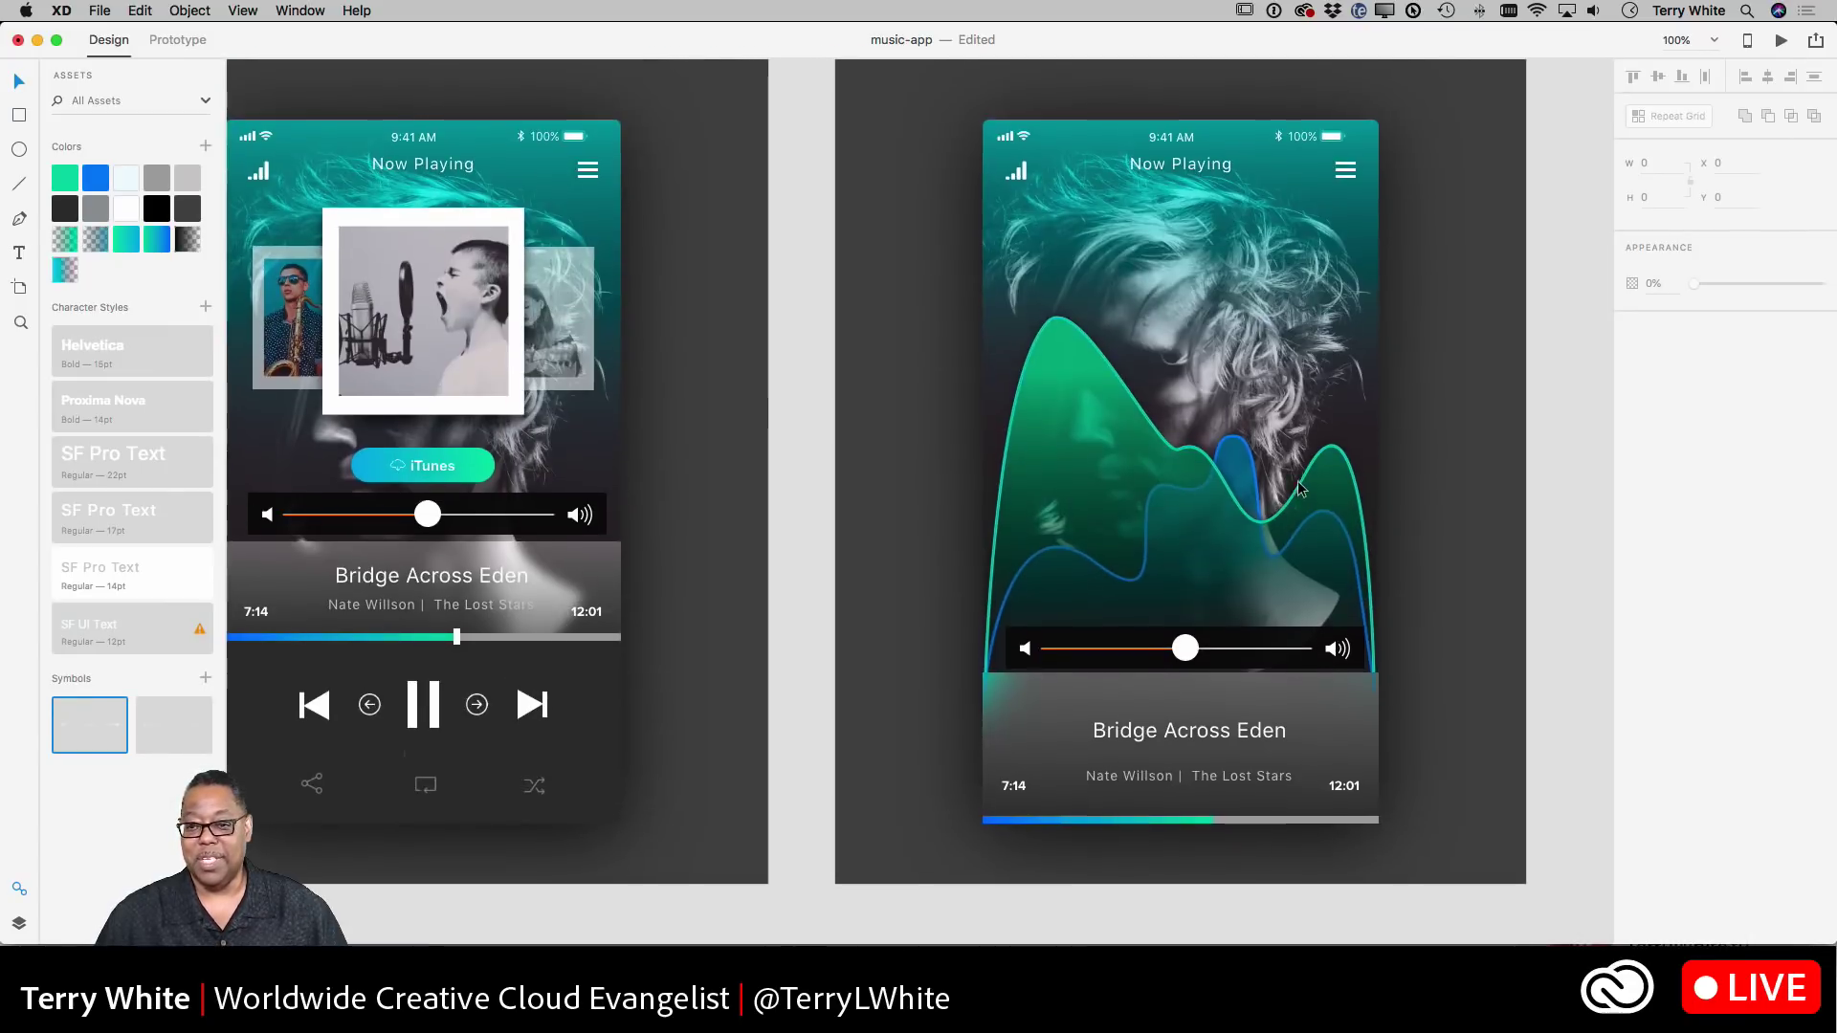
scroll(1298, 480, "left", 5)
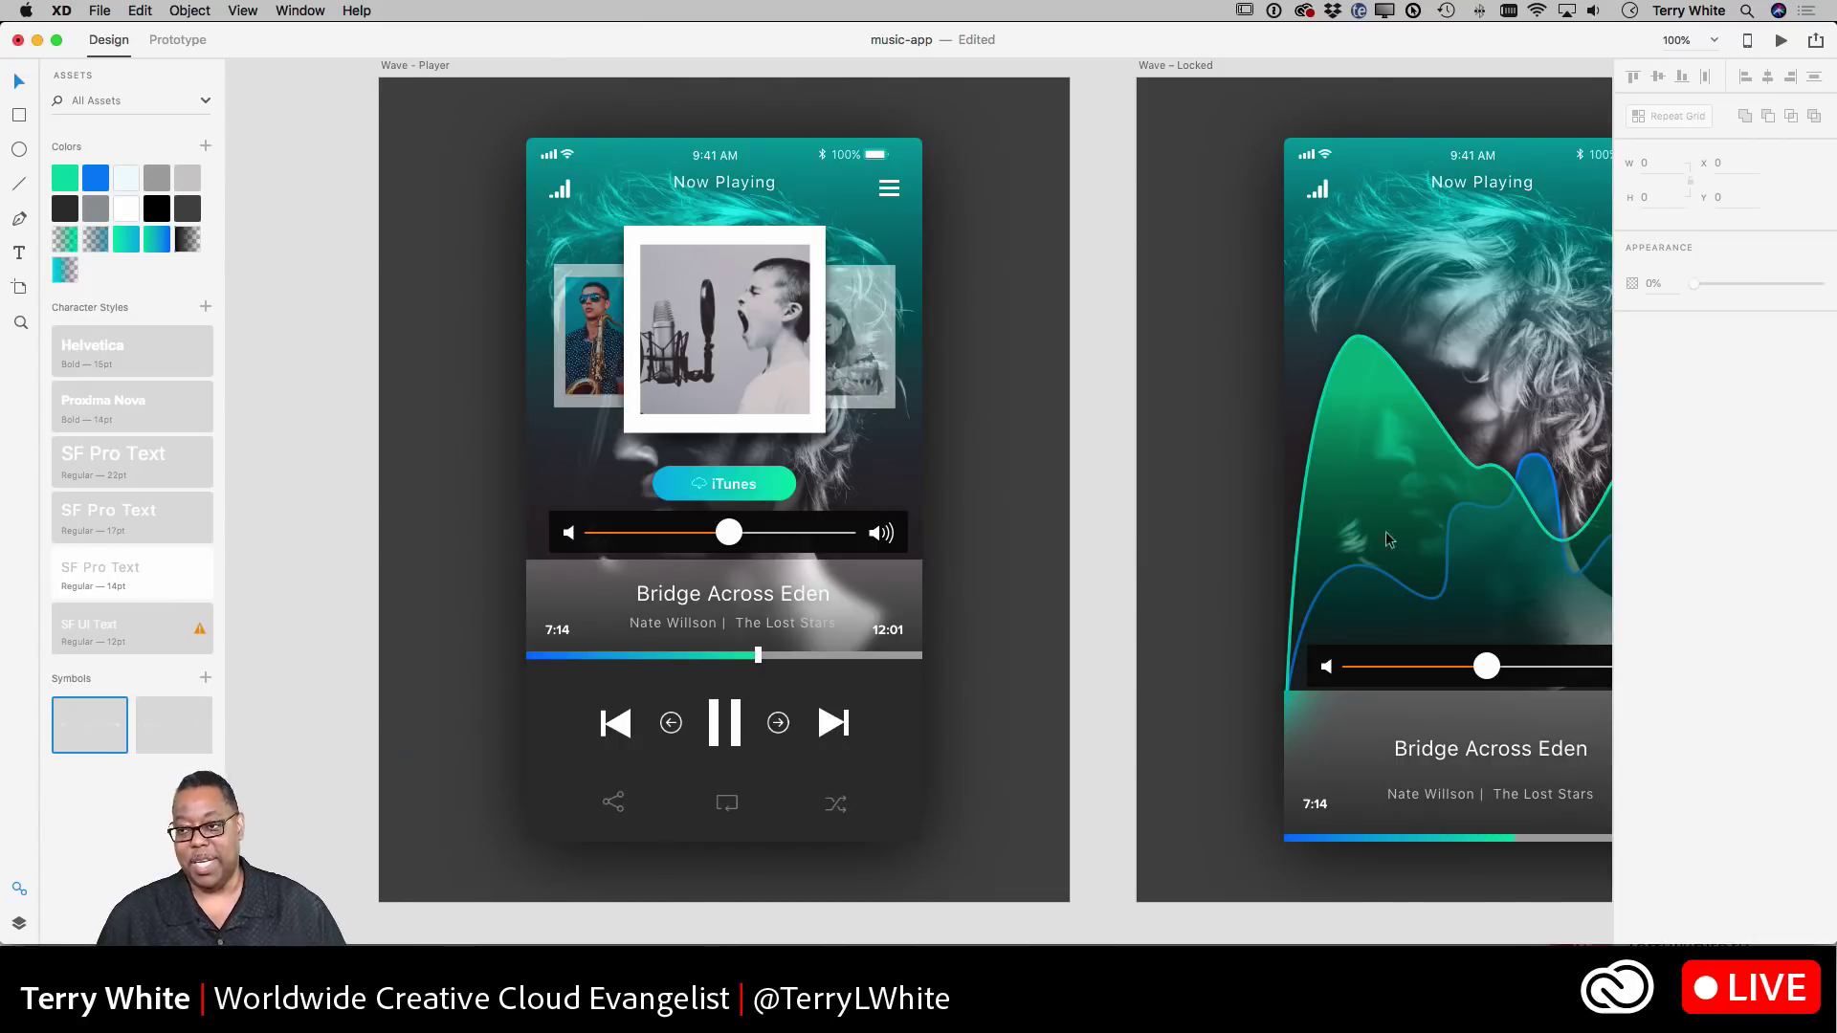
- Review the Publish Prototype settings from the Share menu, then return to the sharing choices
left_click(1814, 42)
left_click(1814, 41)
left_click(1814, 41)
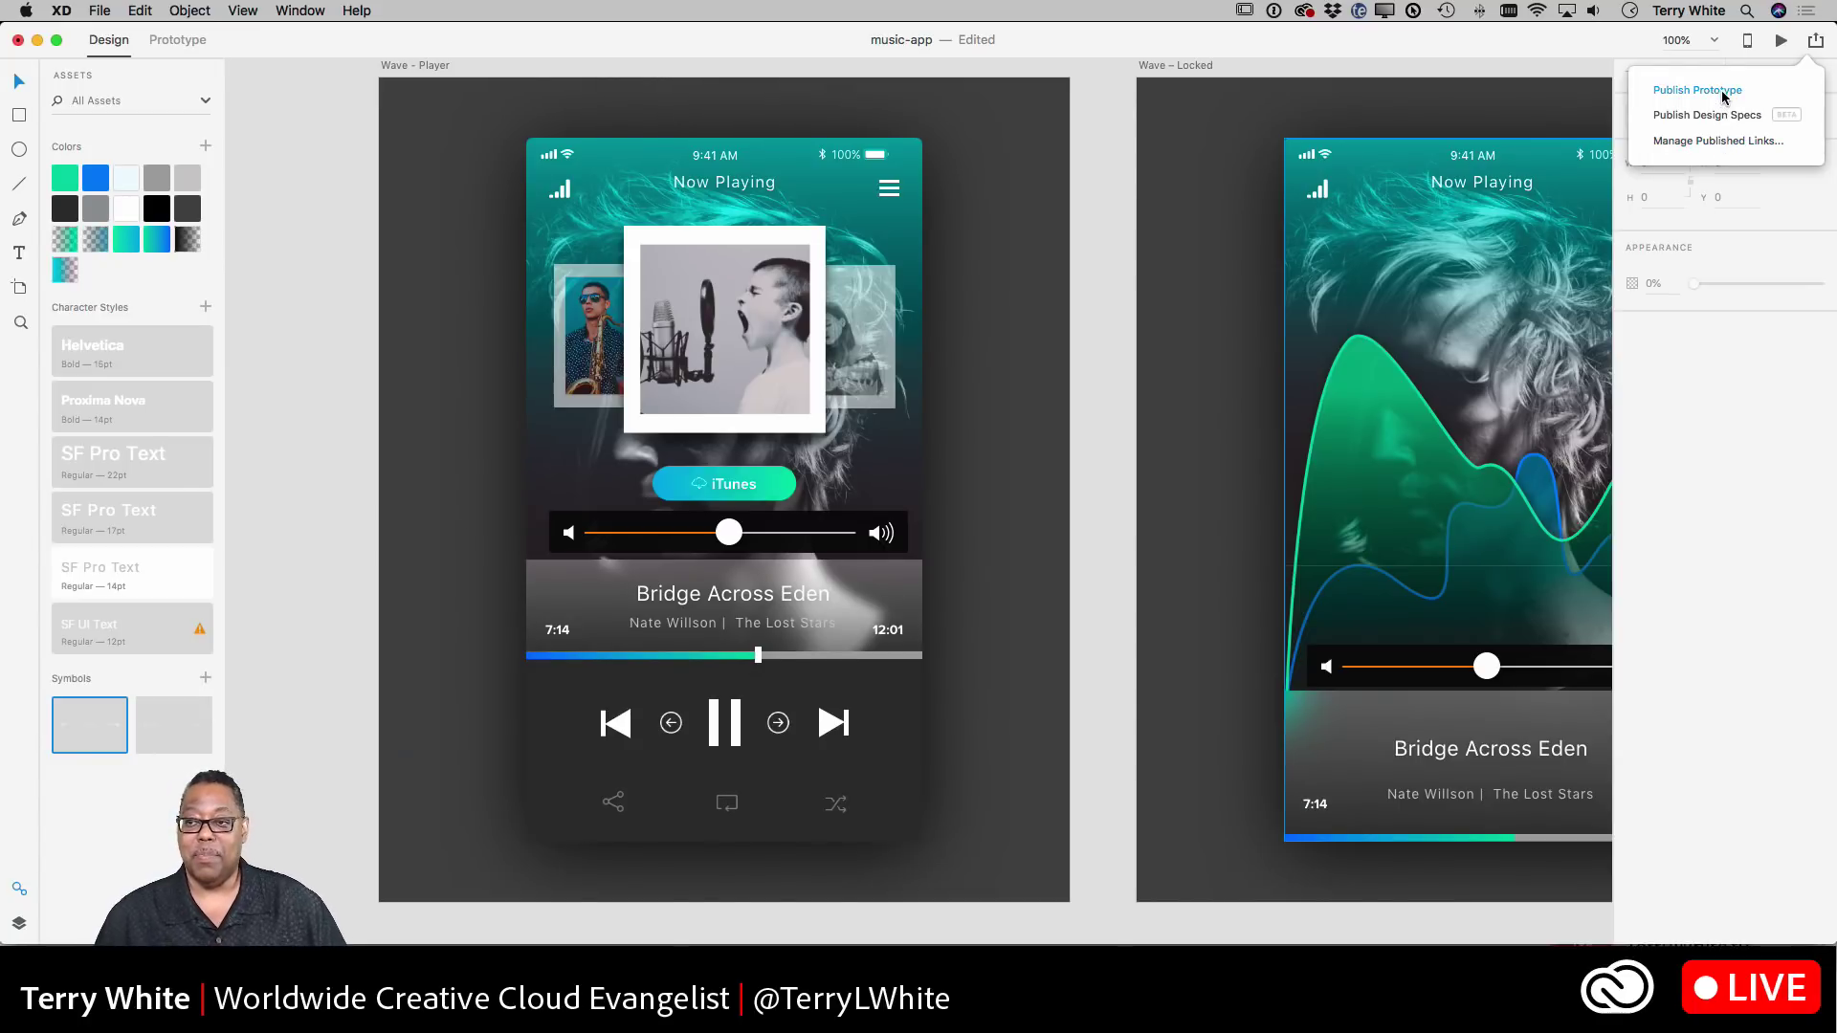
left_click(1723, 93)
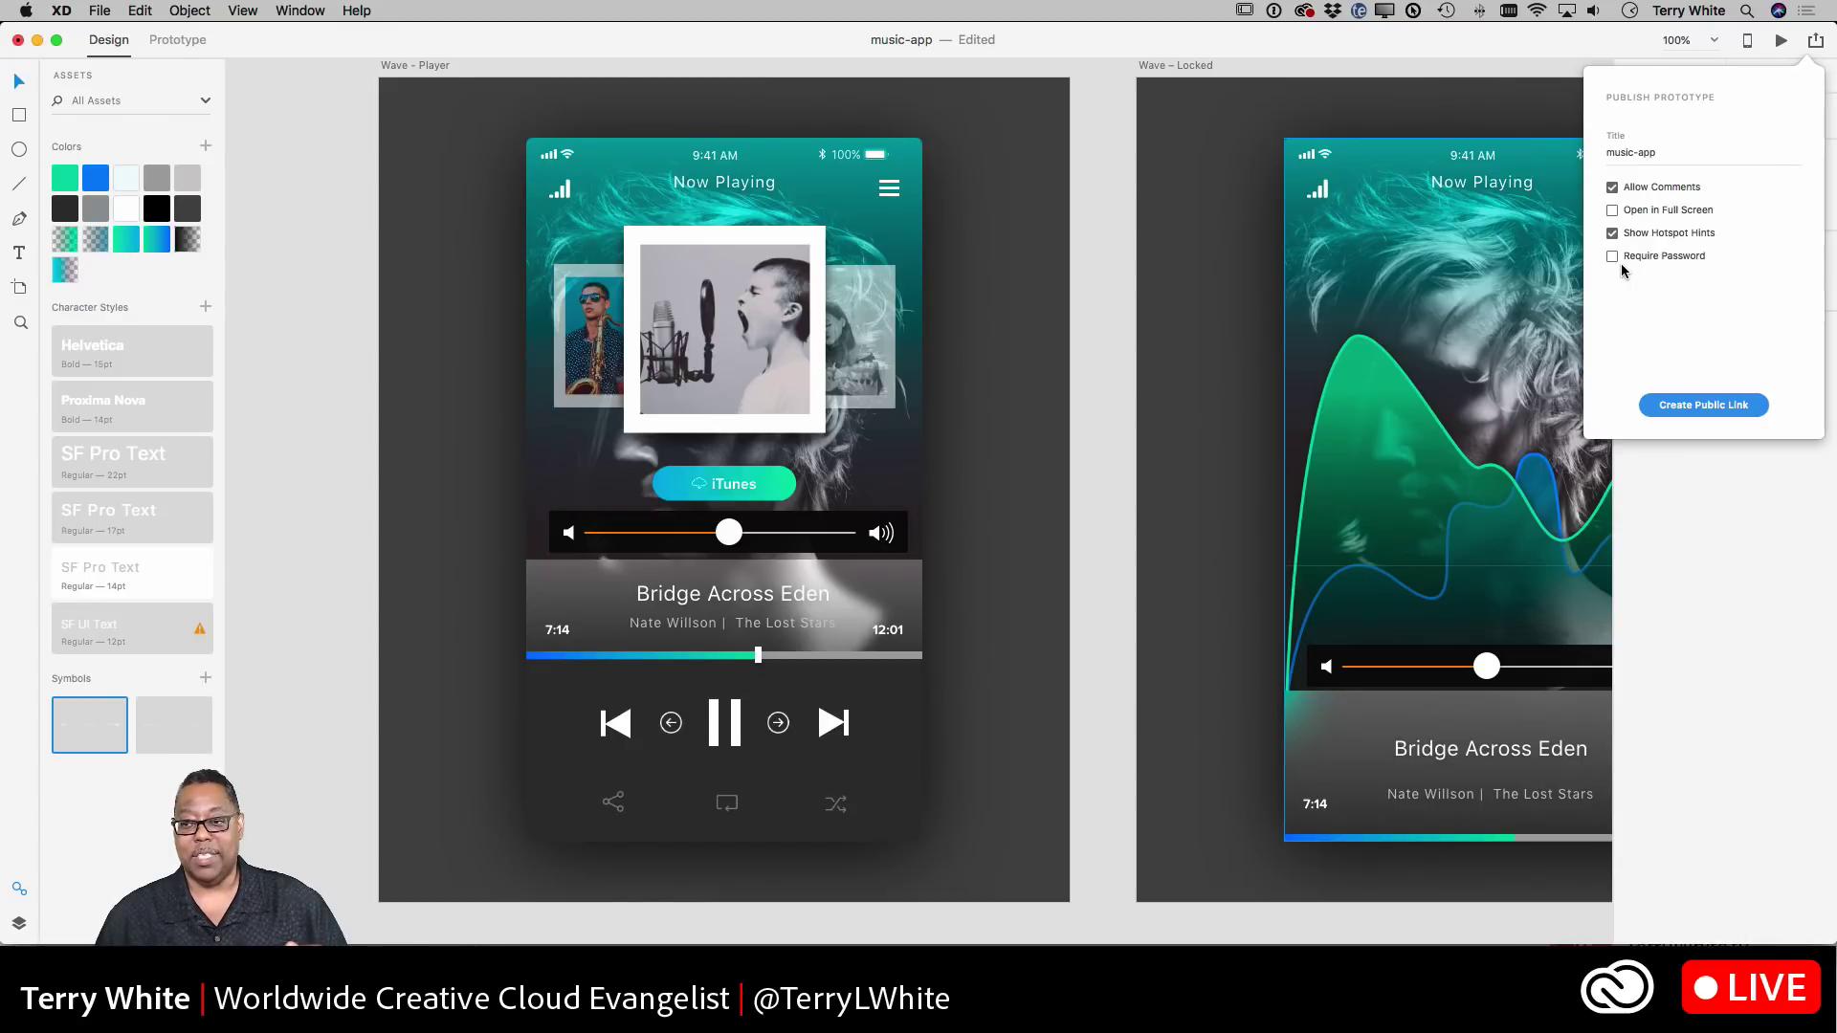
left_click(1823, 38)
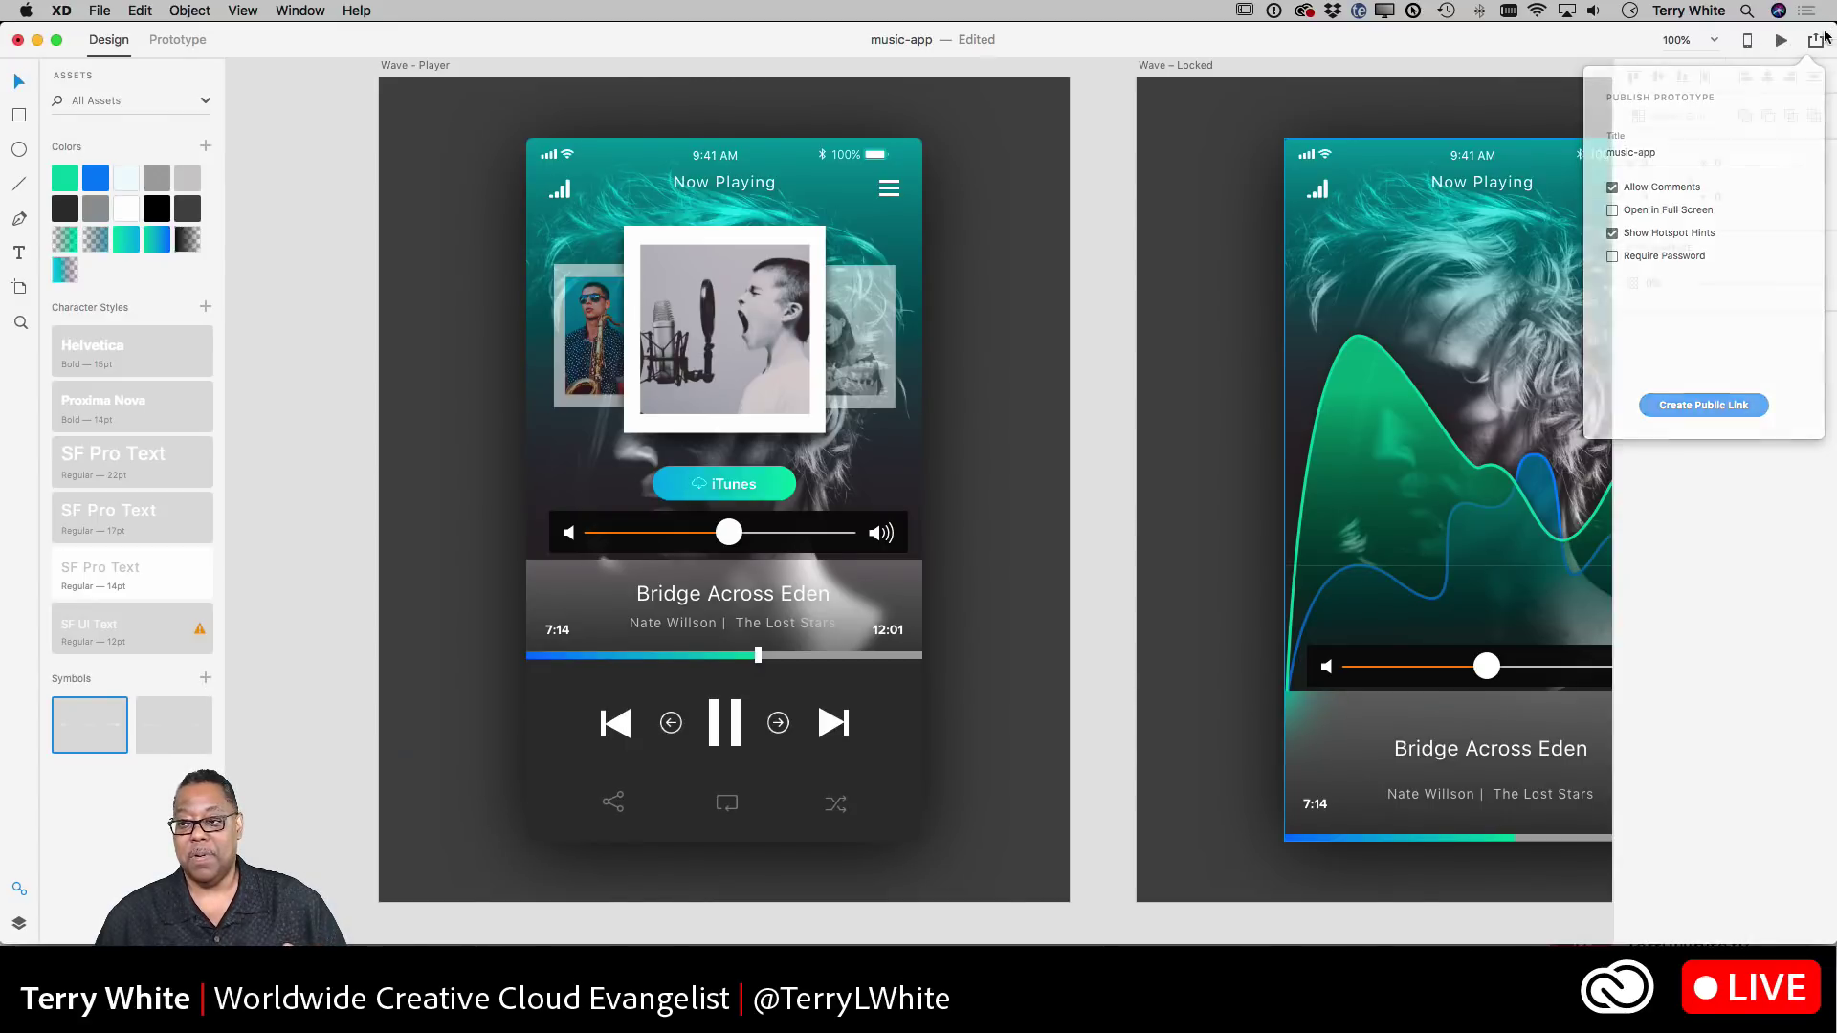
left_click(1817, 40)
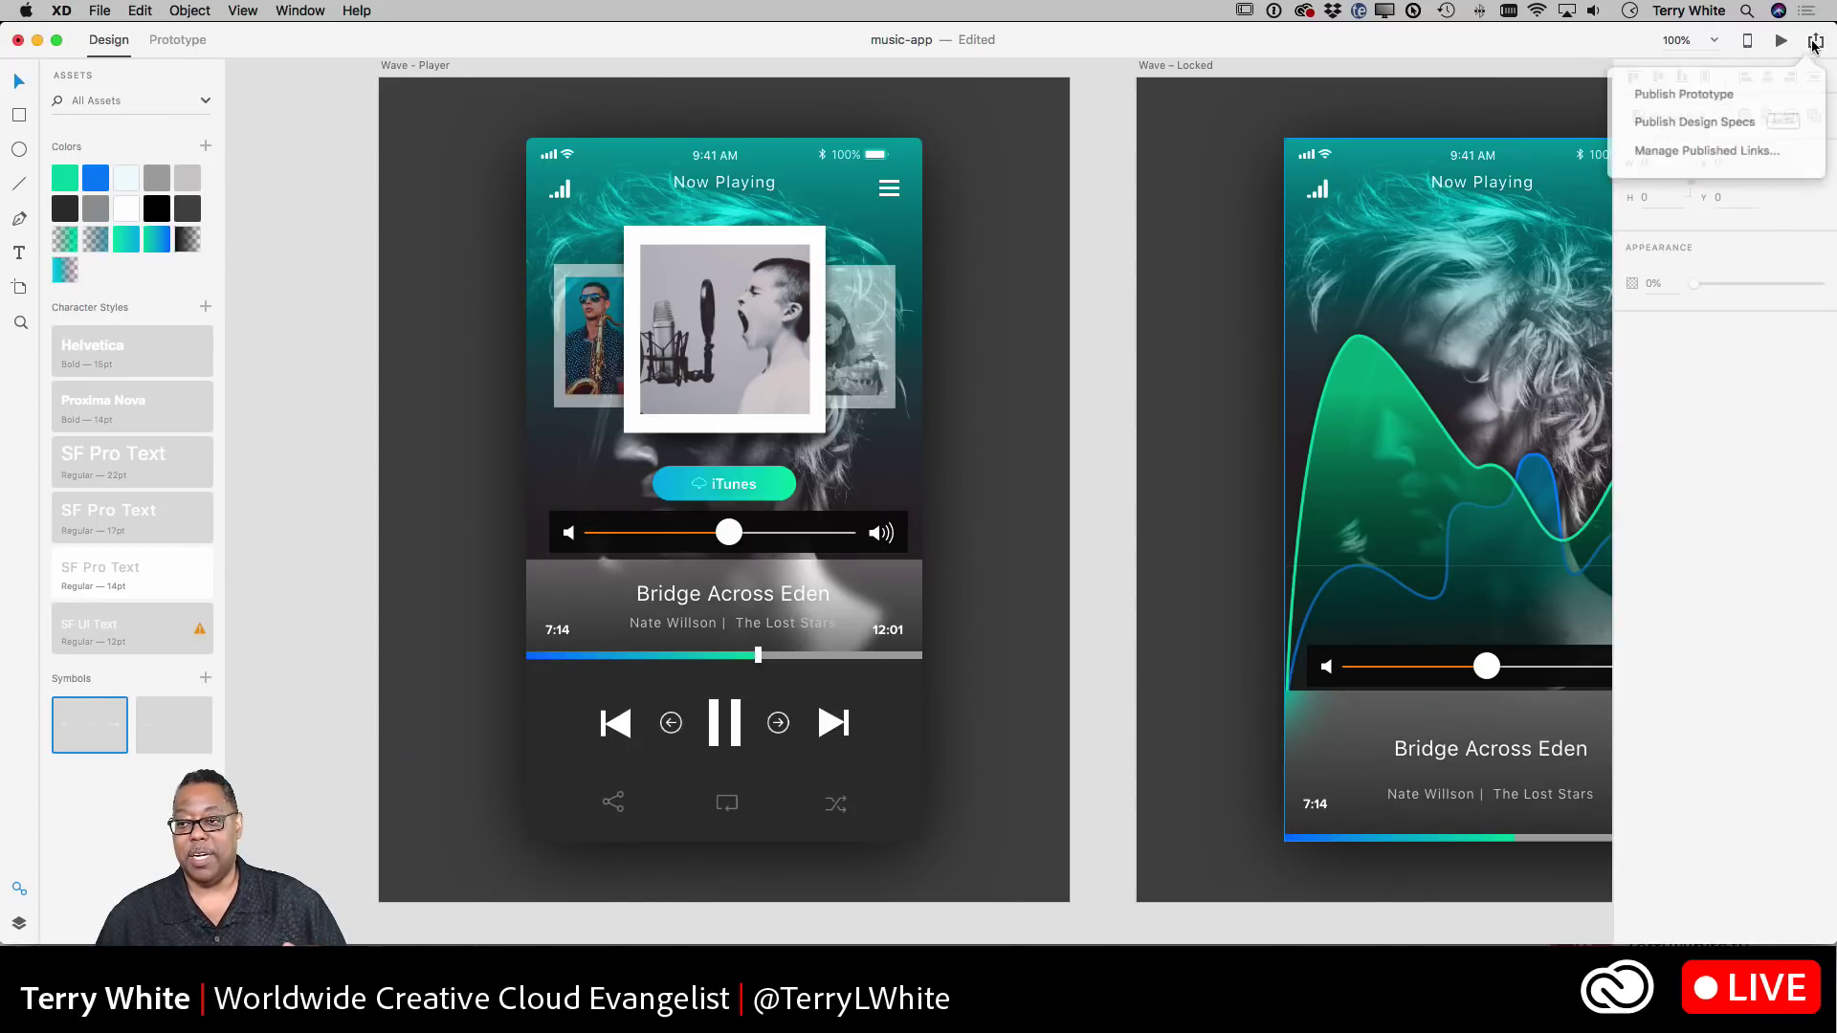
- Open Publish Design Specs and turn on Require Password with an entered password
left_click(1726, 117)
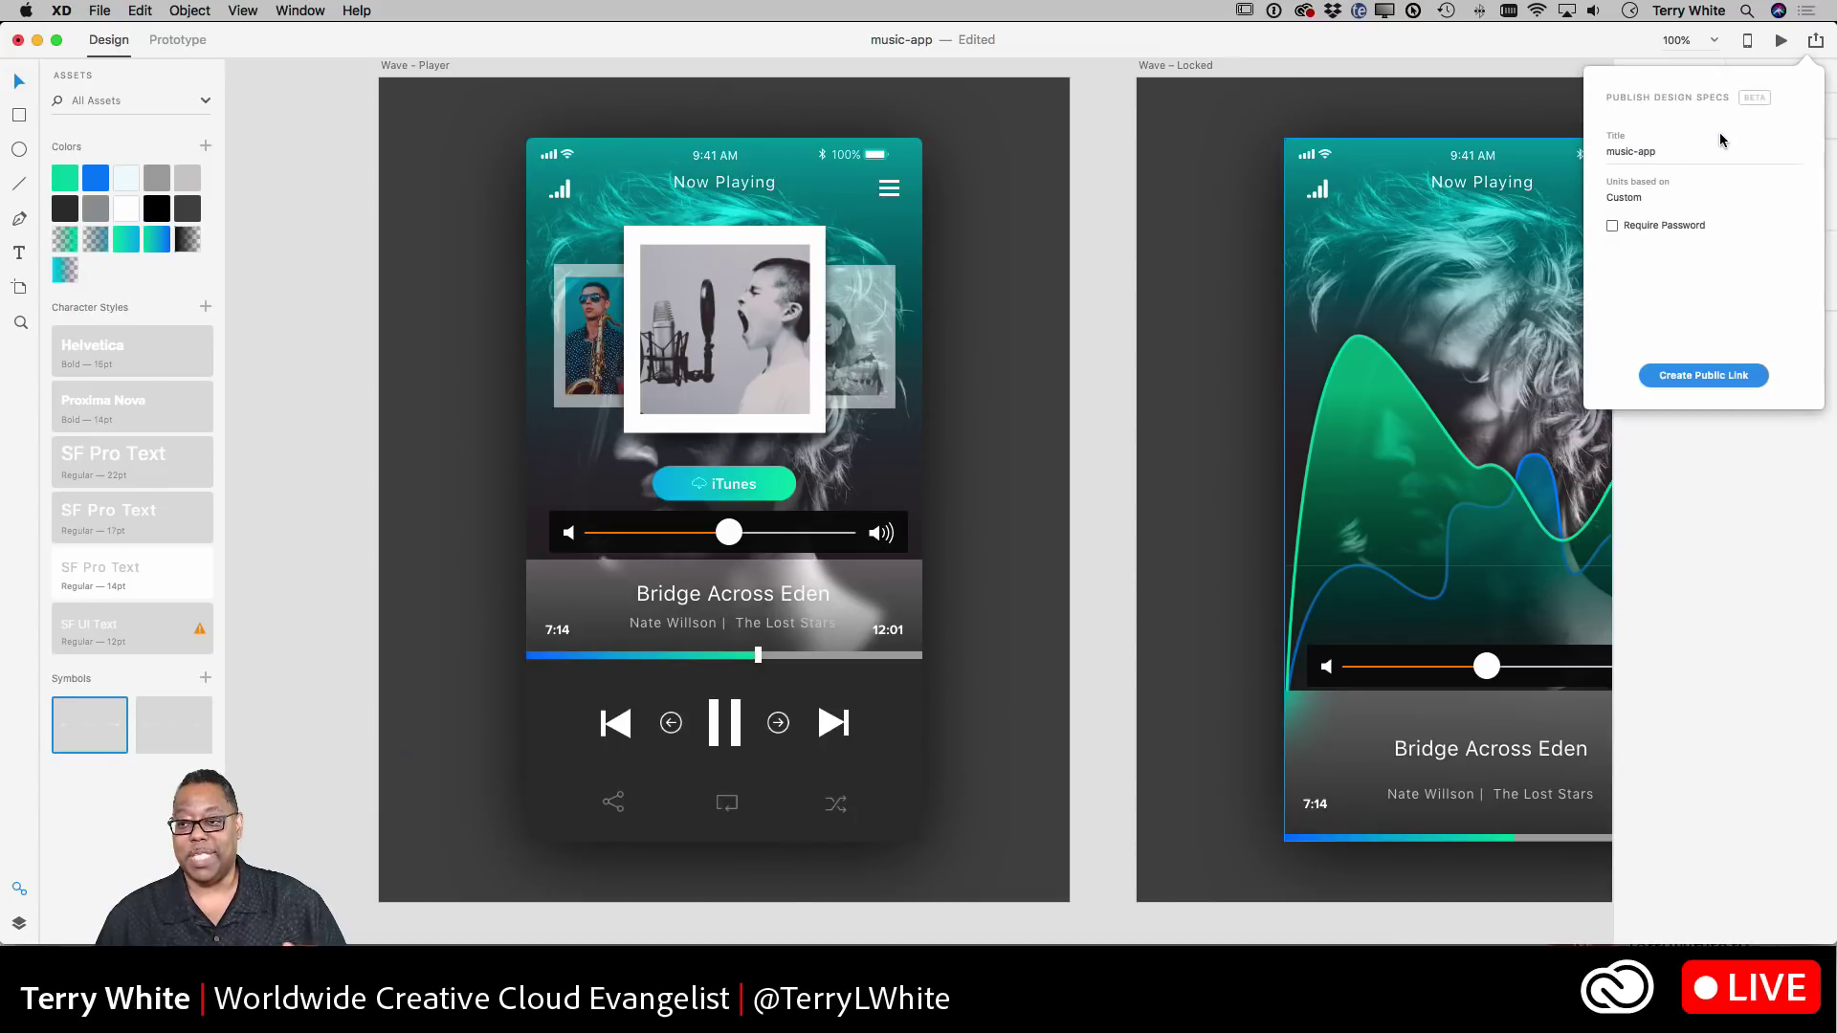
left_click(1611, 226)
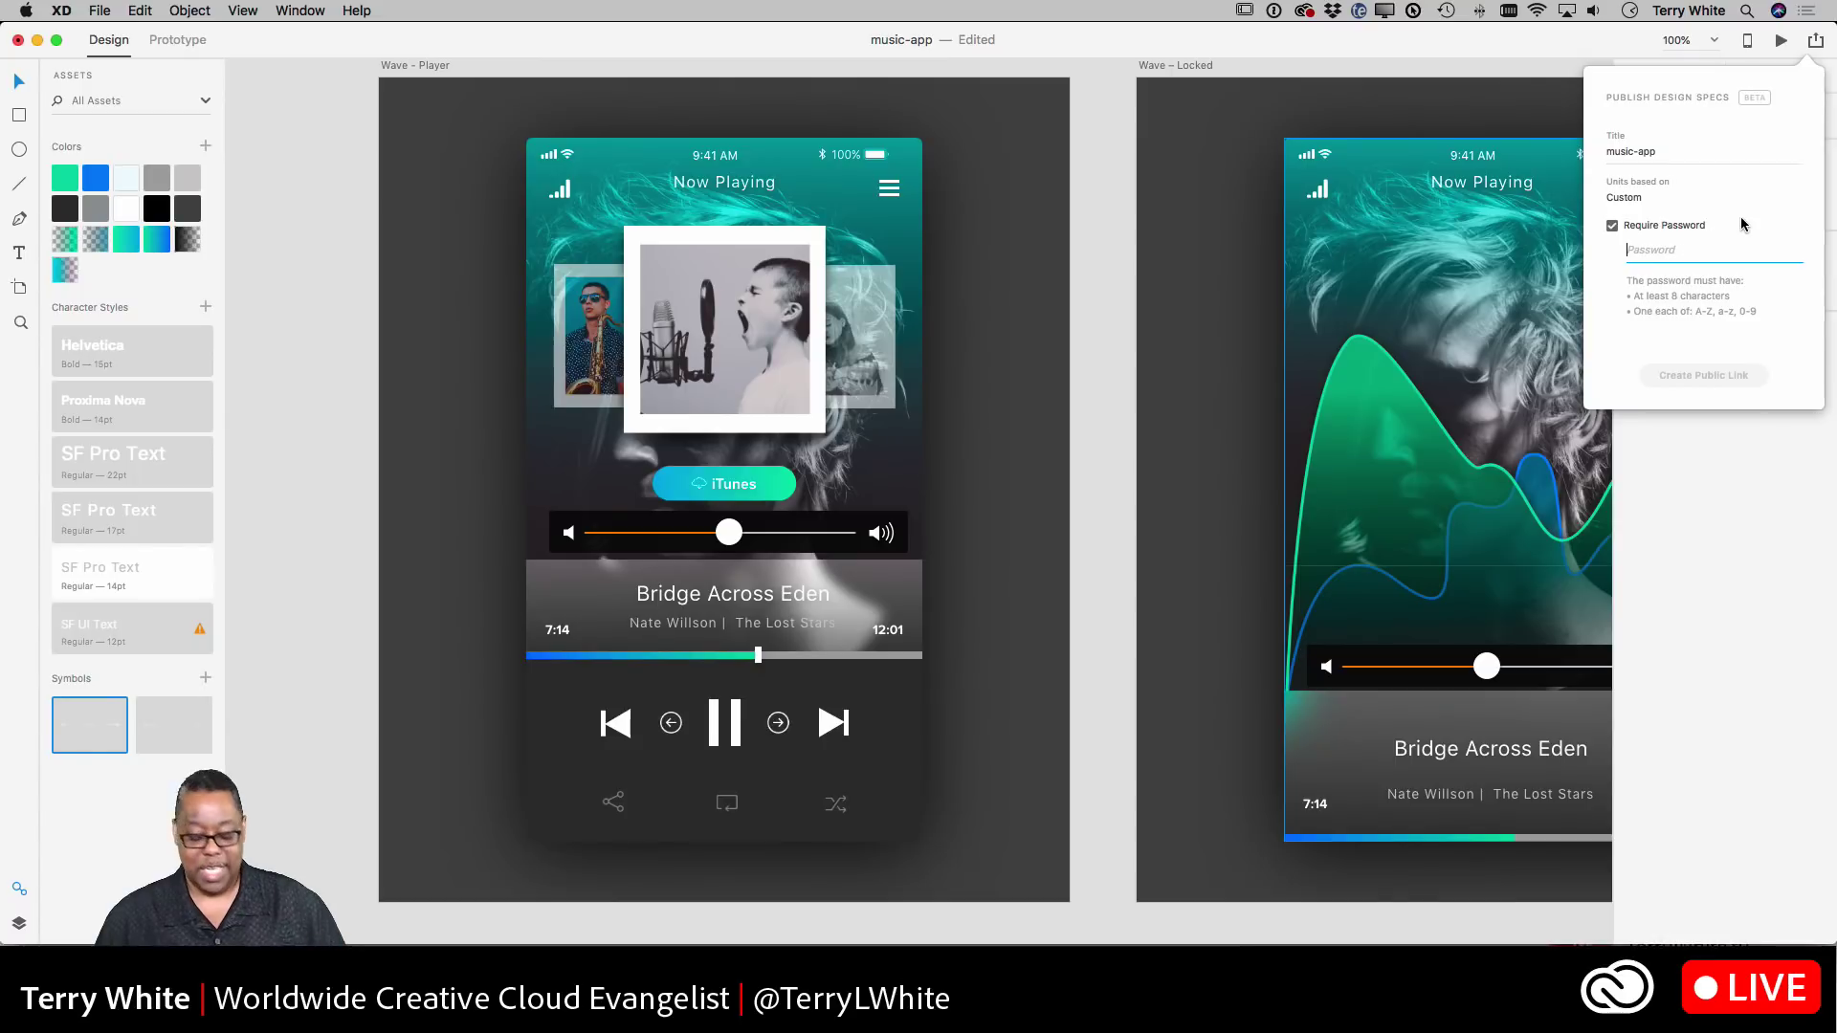
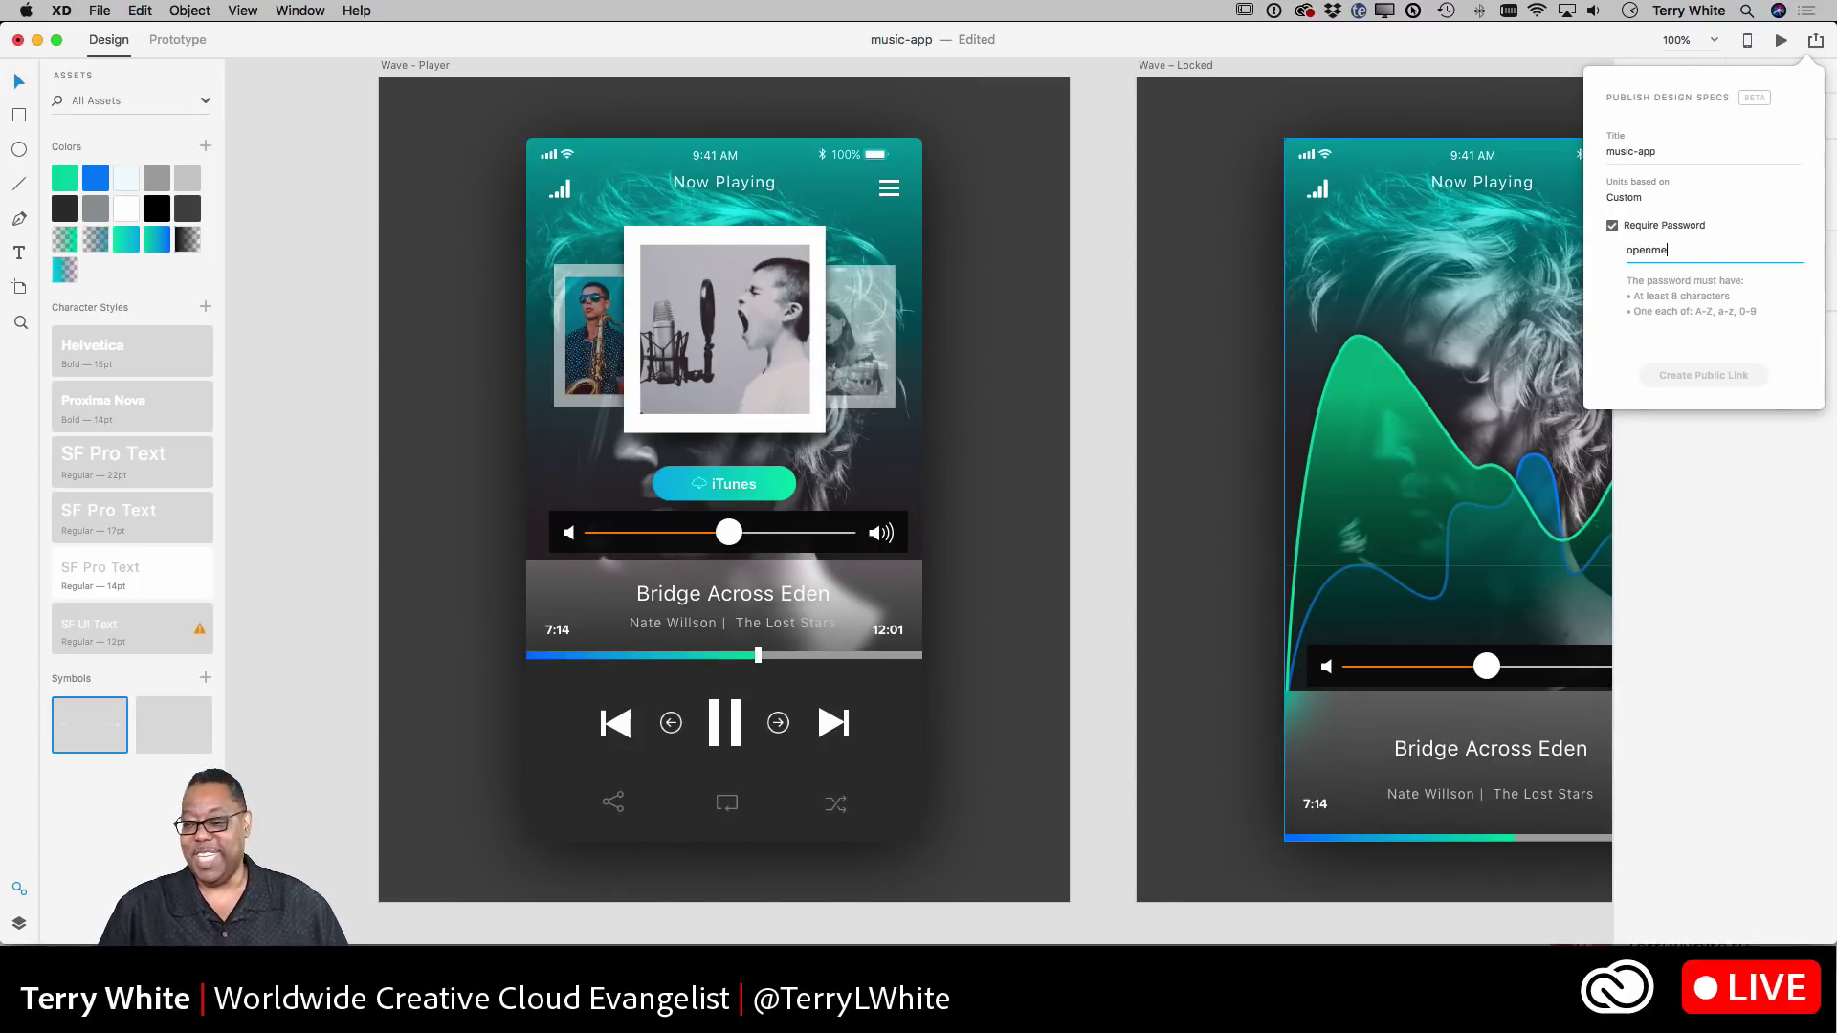
left_click(1717, 276)
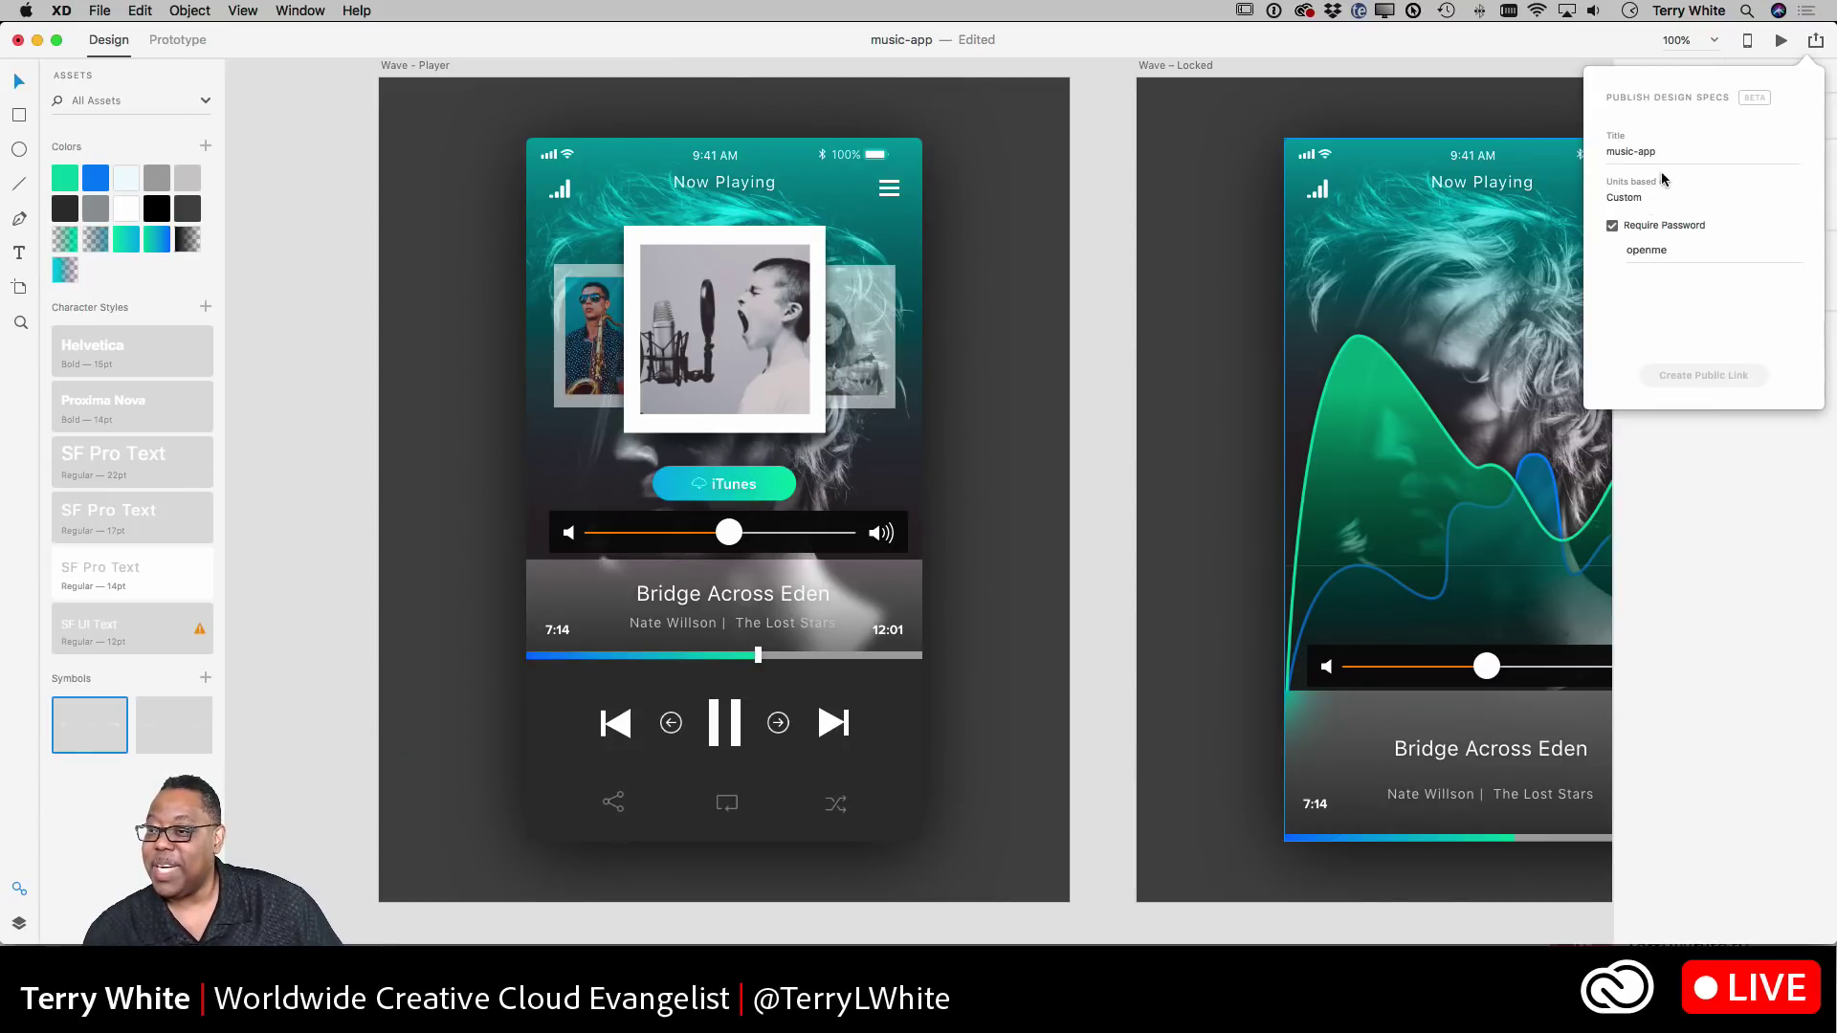
double_click(1659, 253)
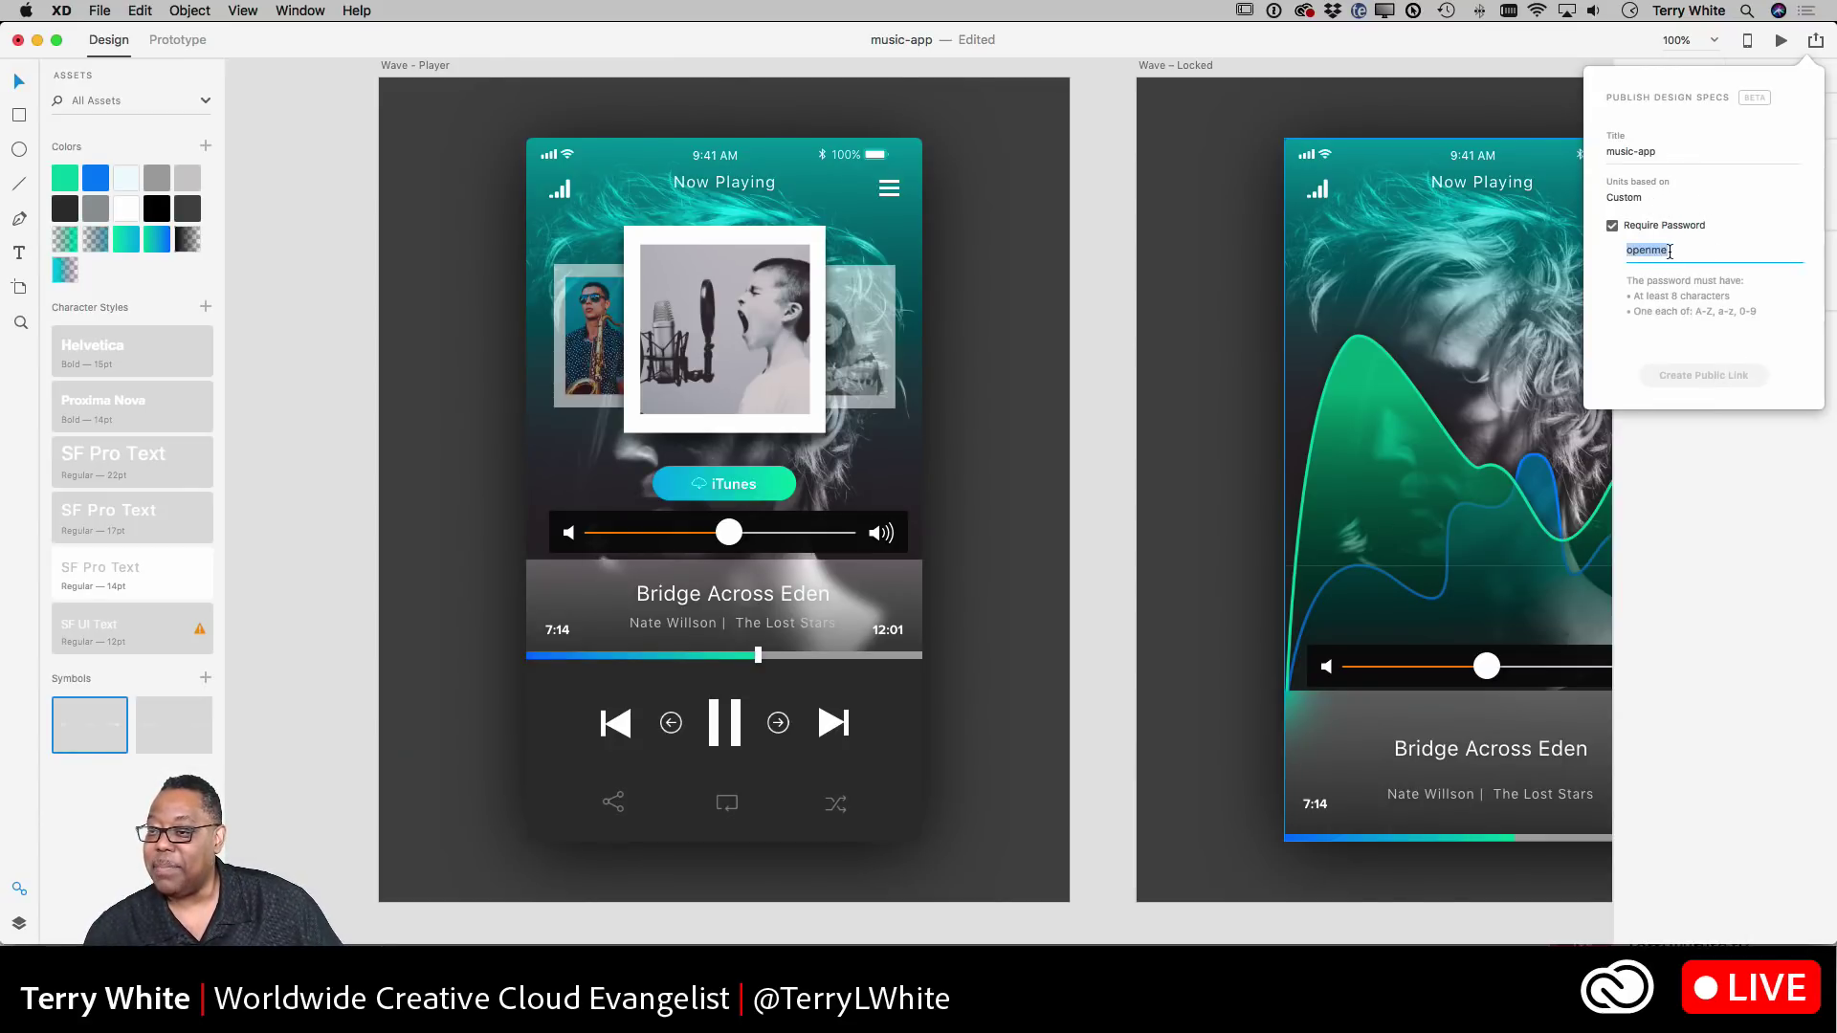
left_click(1611, 227)
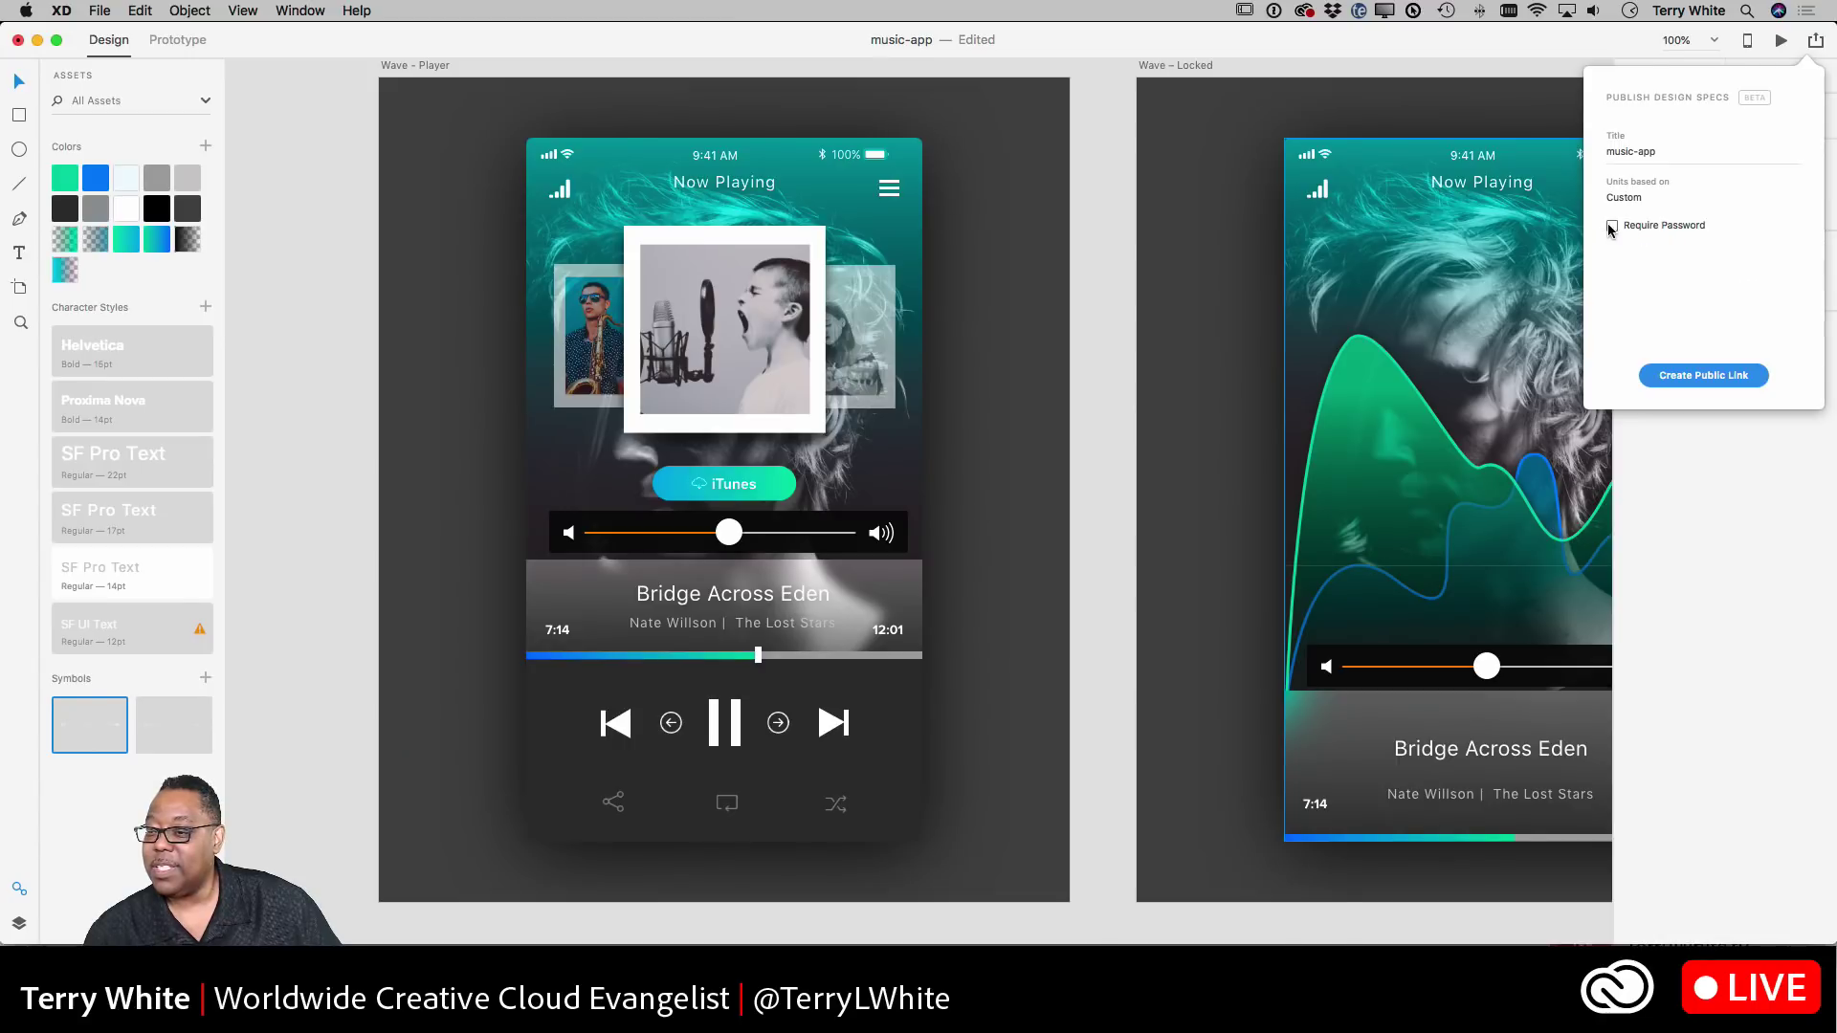
left_click(1611, 227)
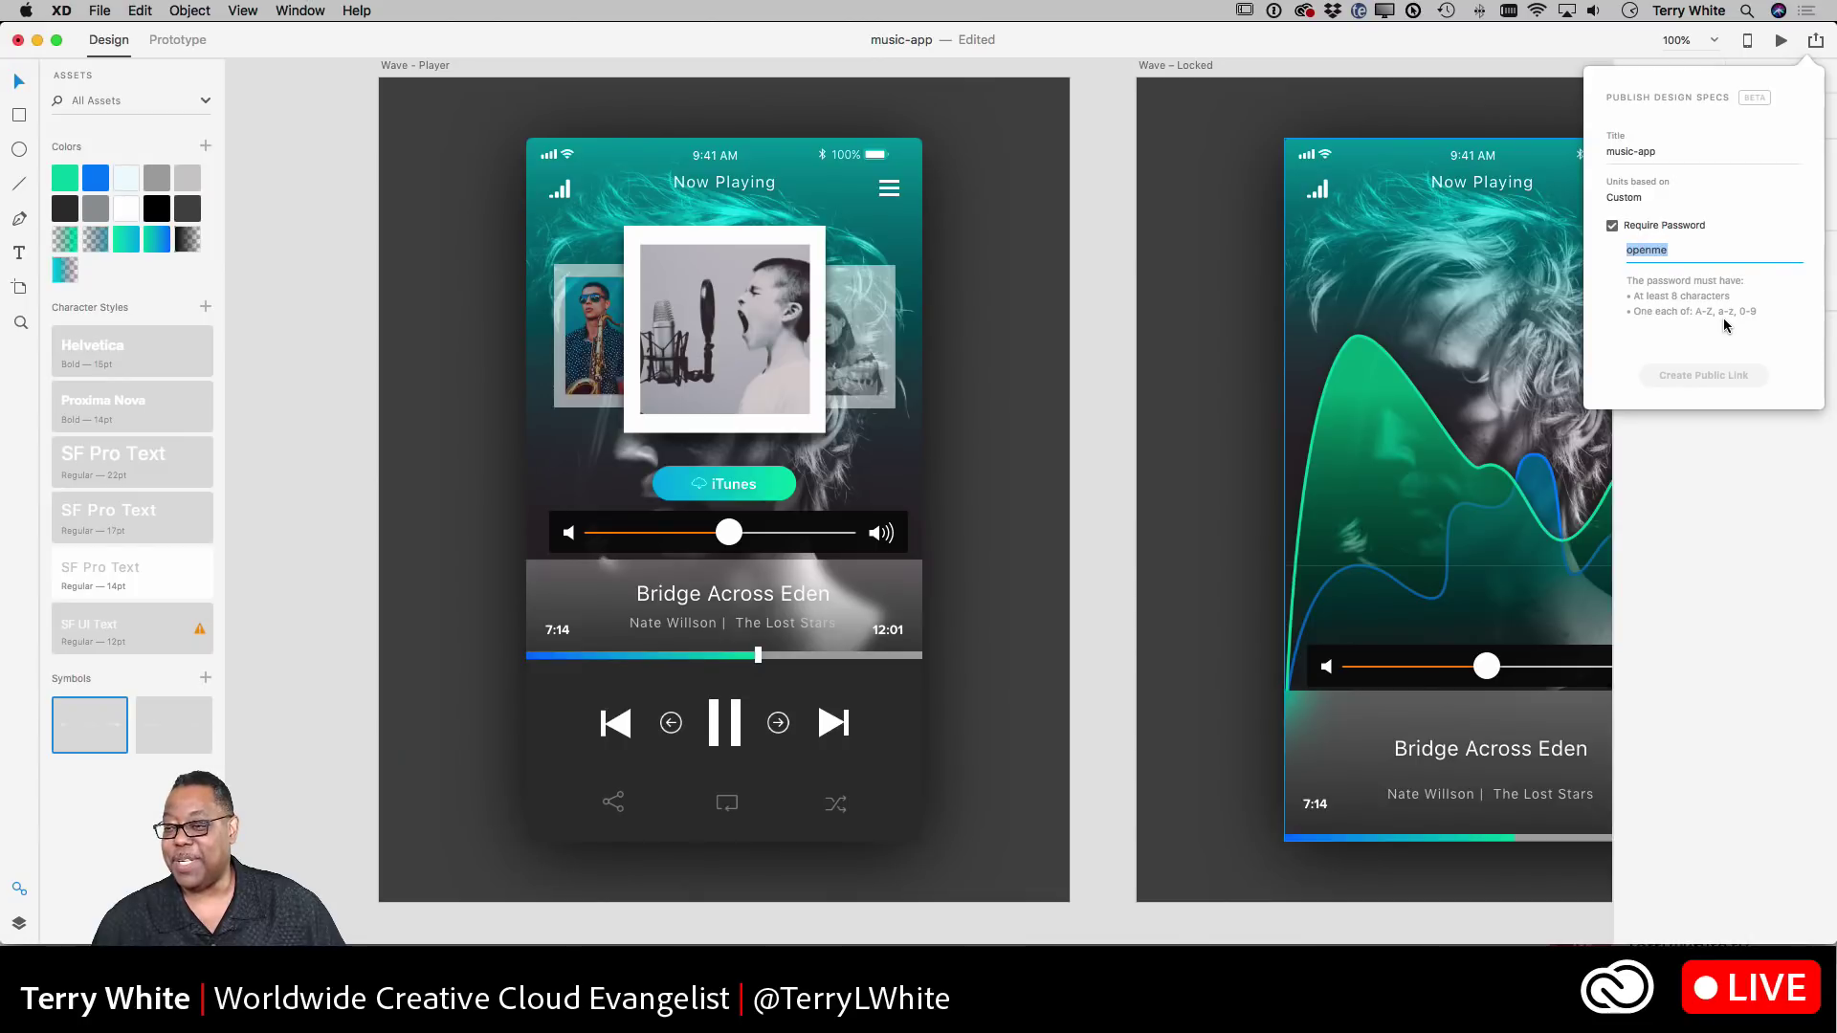
- Strengthen the password to meet the rules, create the public link, and open it
left_click(1642, 257)
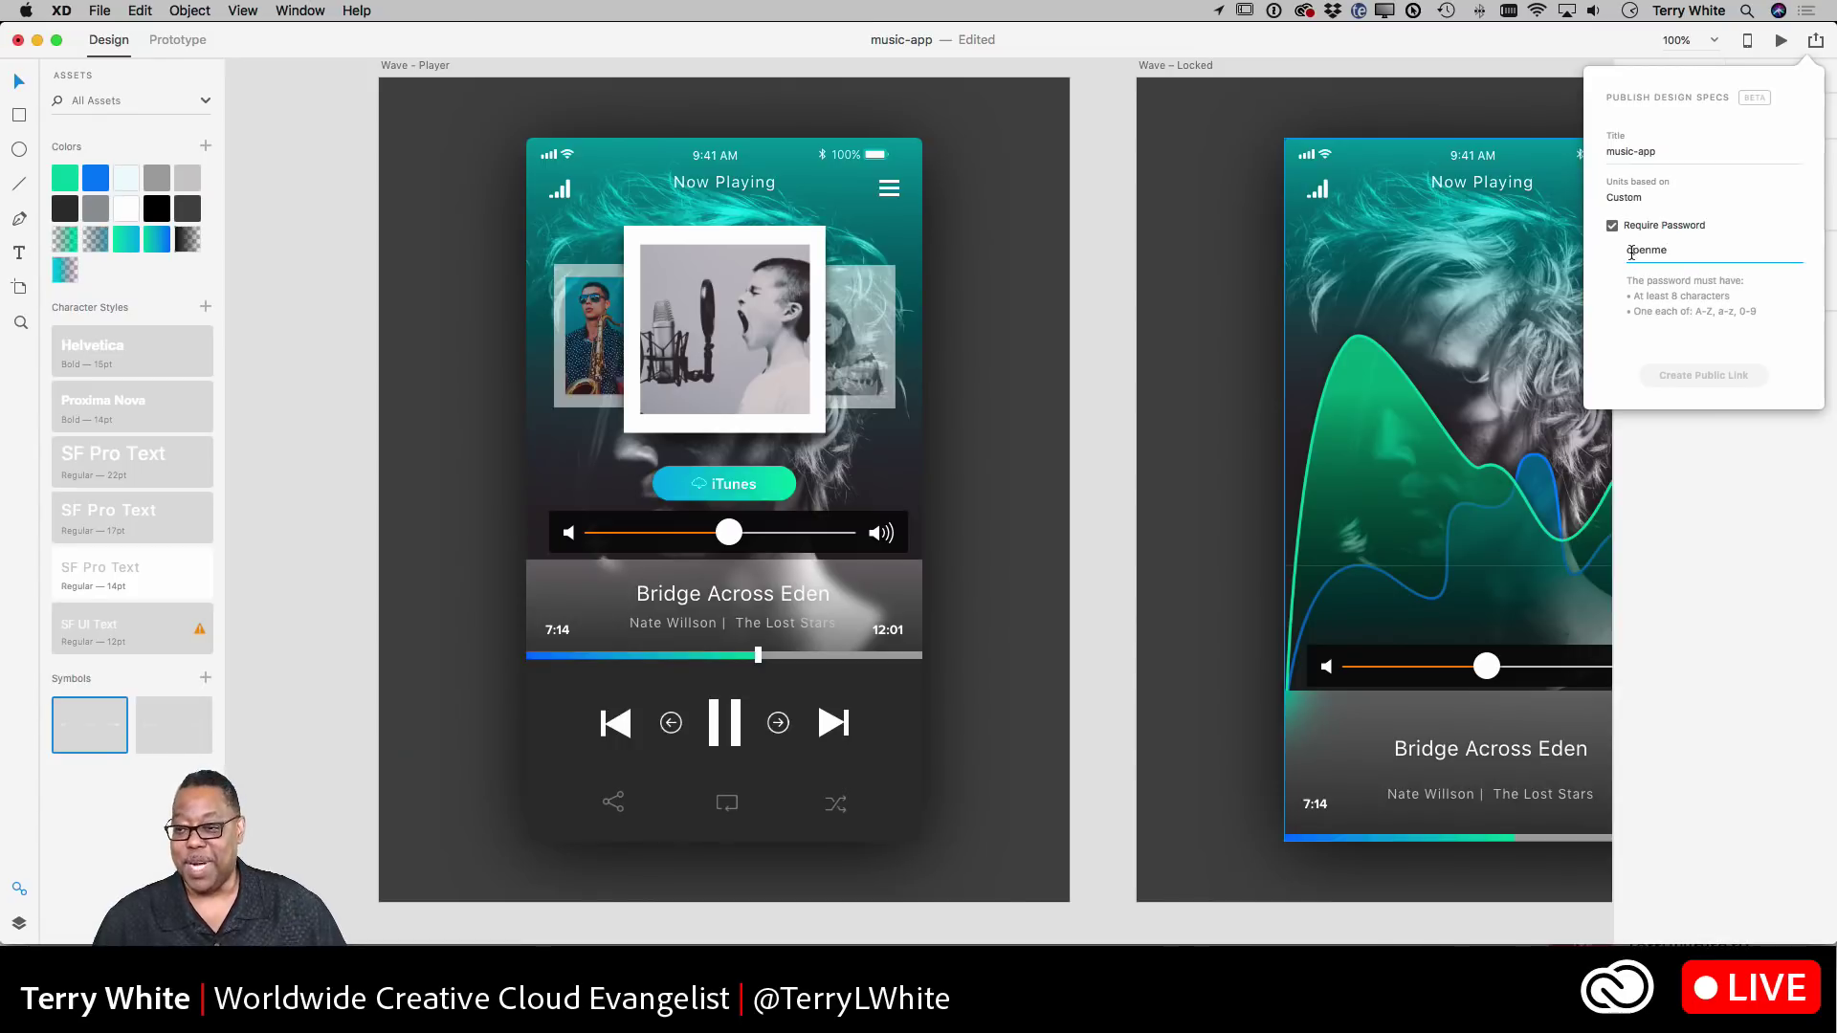
key("BackSpace")
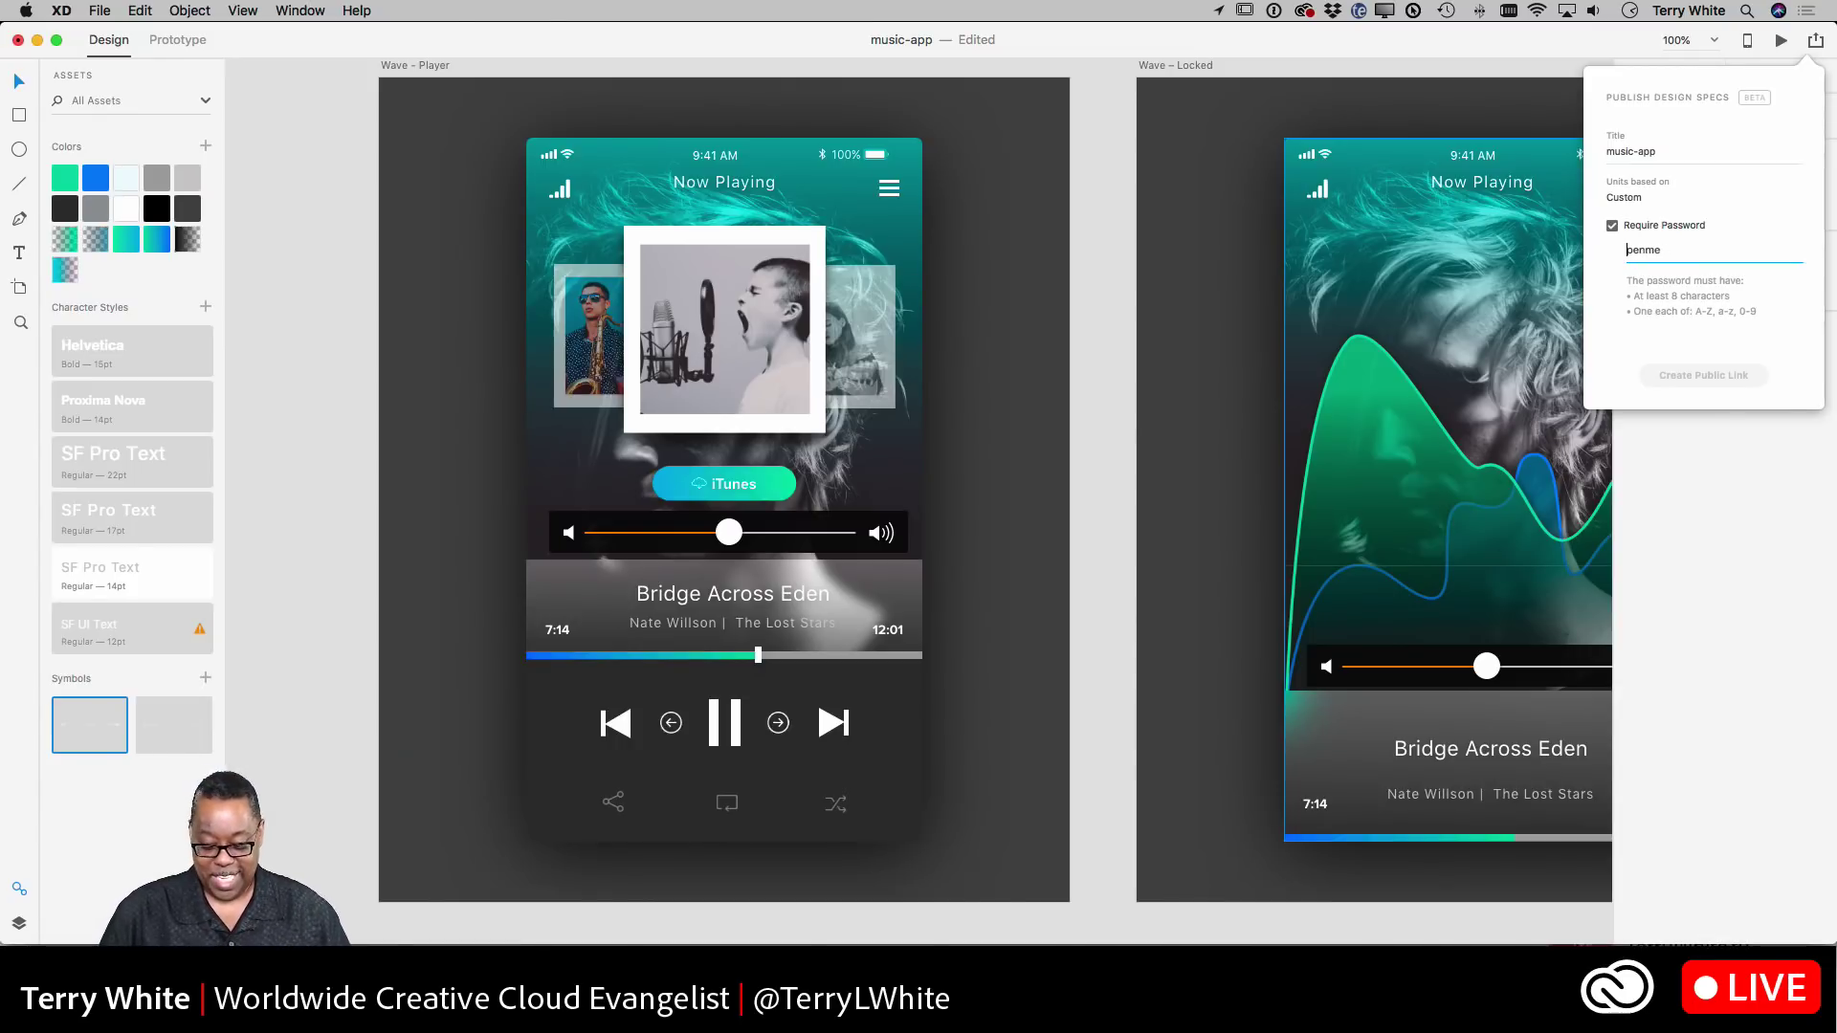
type("O")
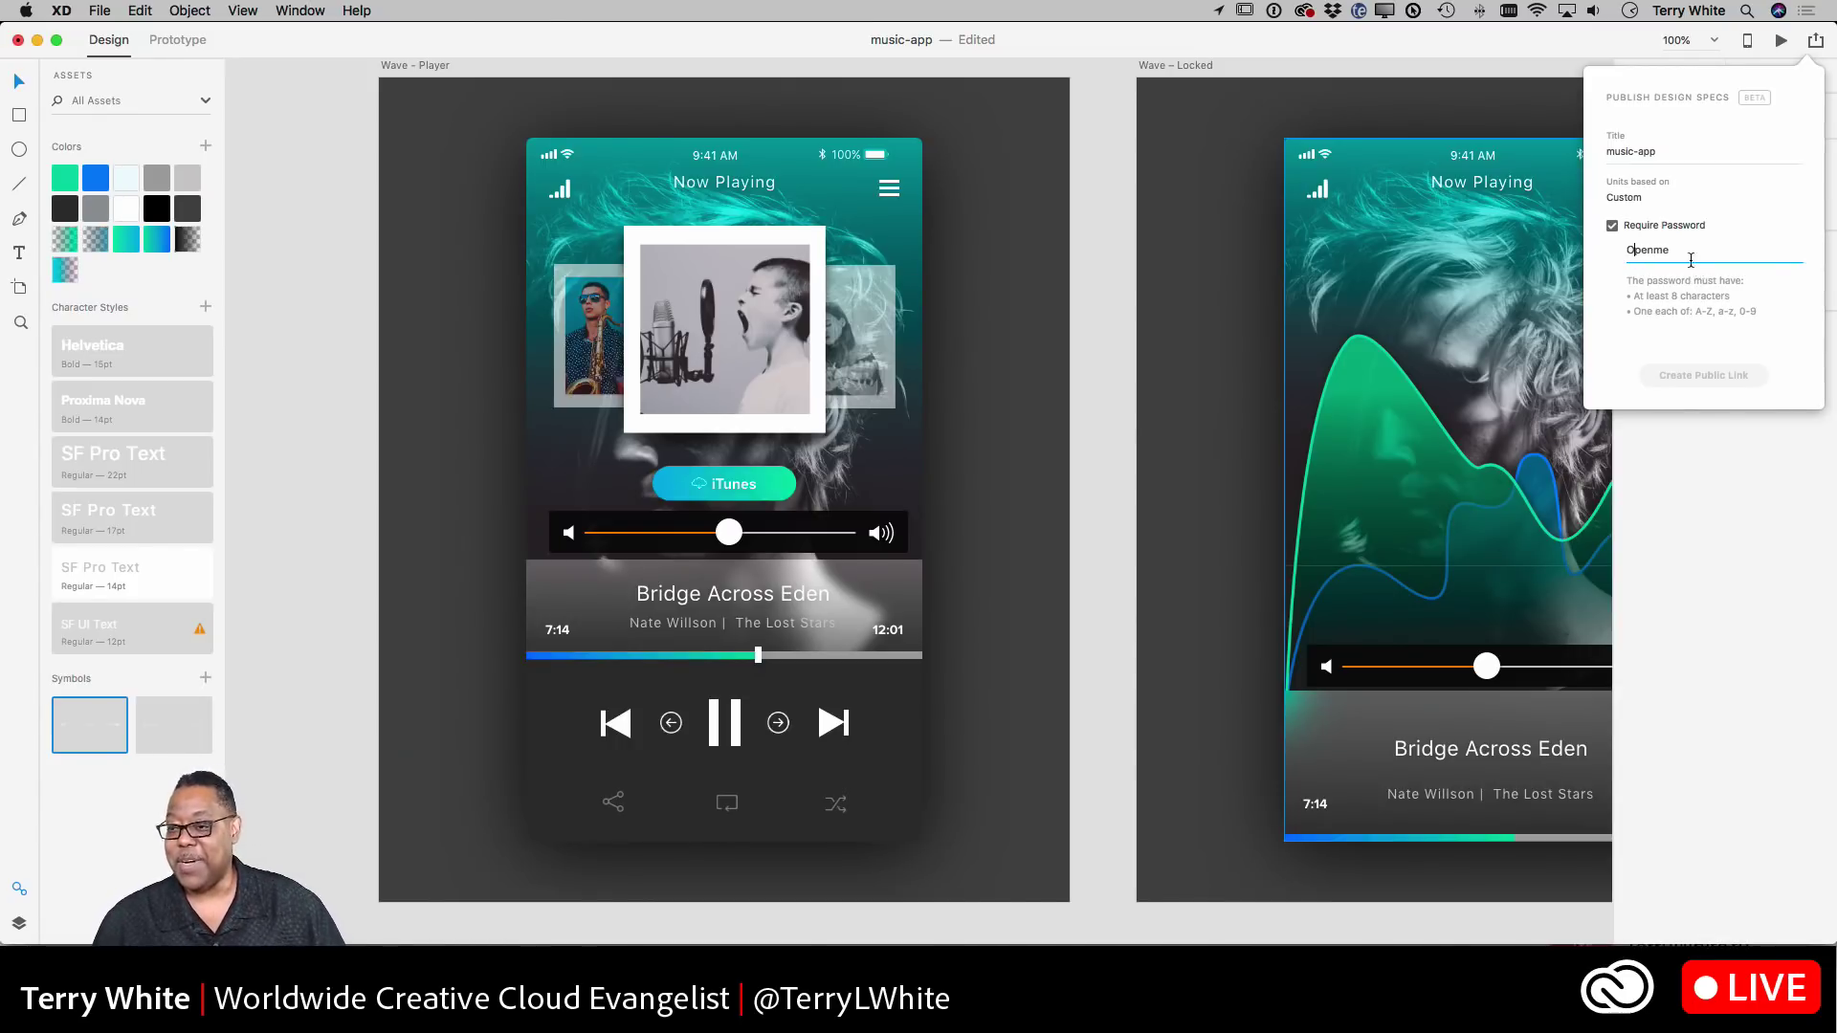
left_click(1688, 253)
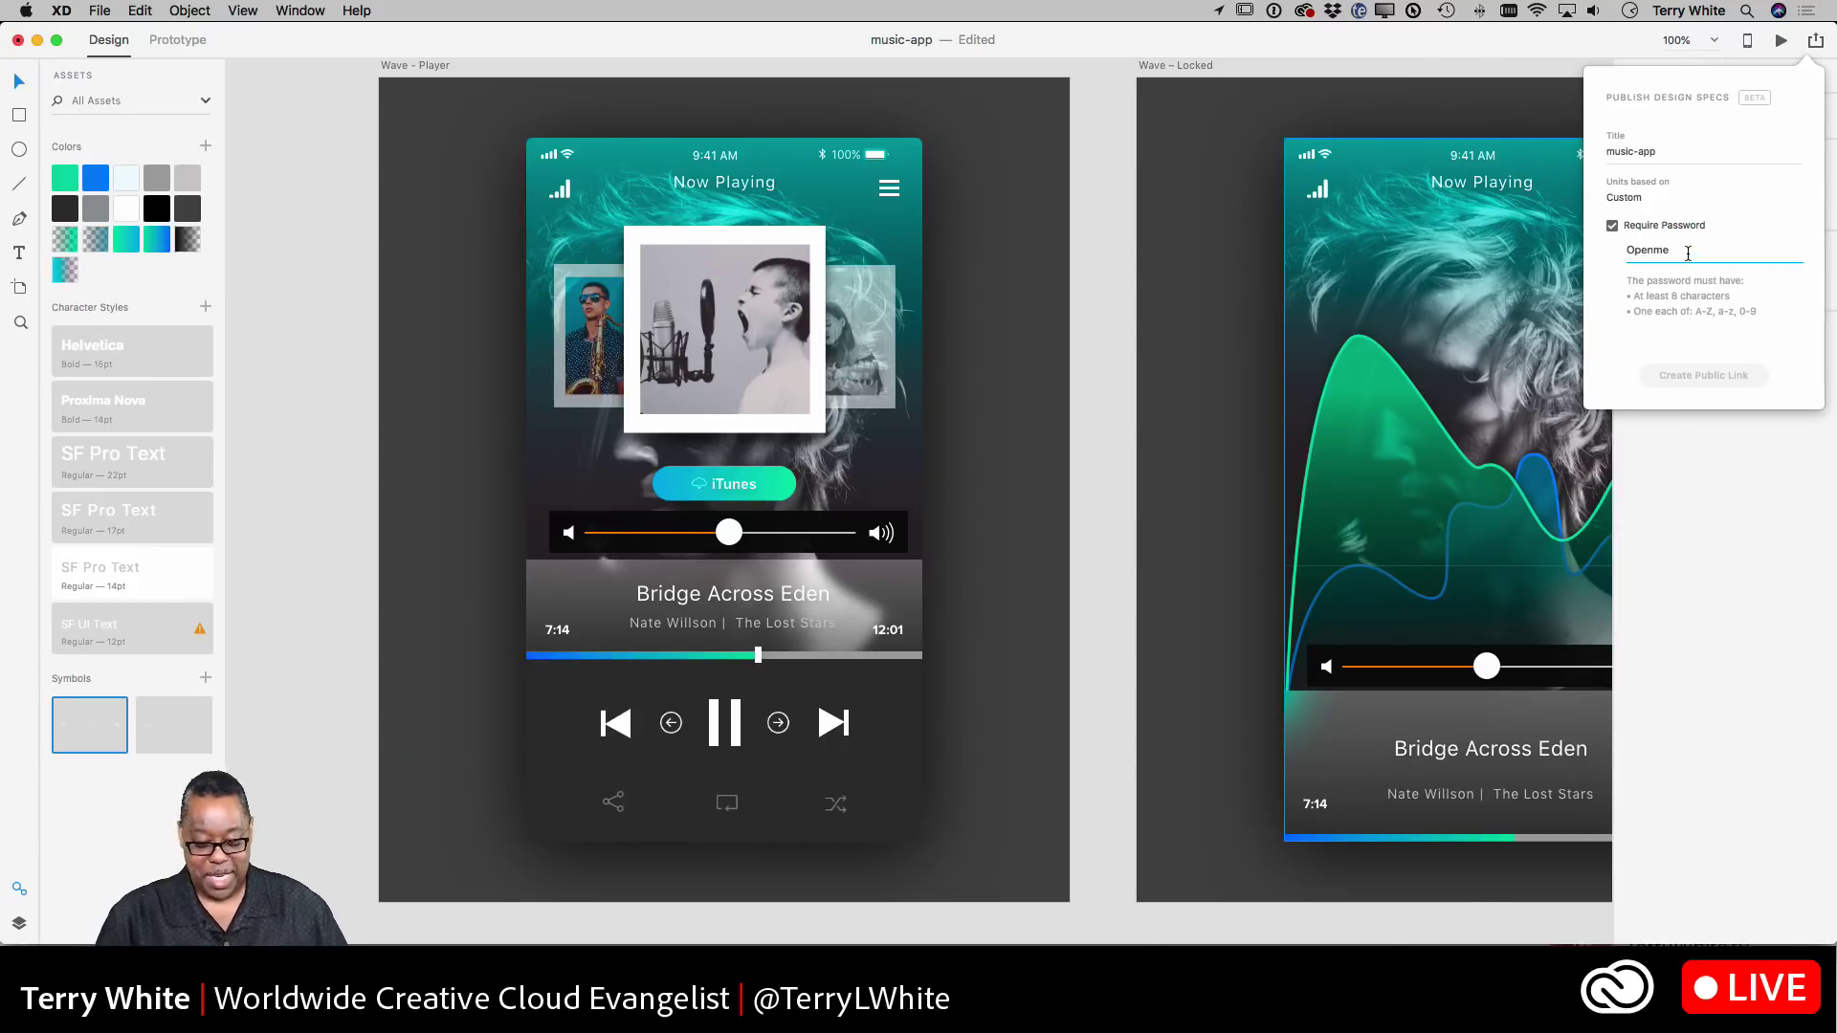
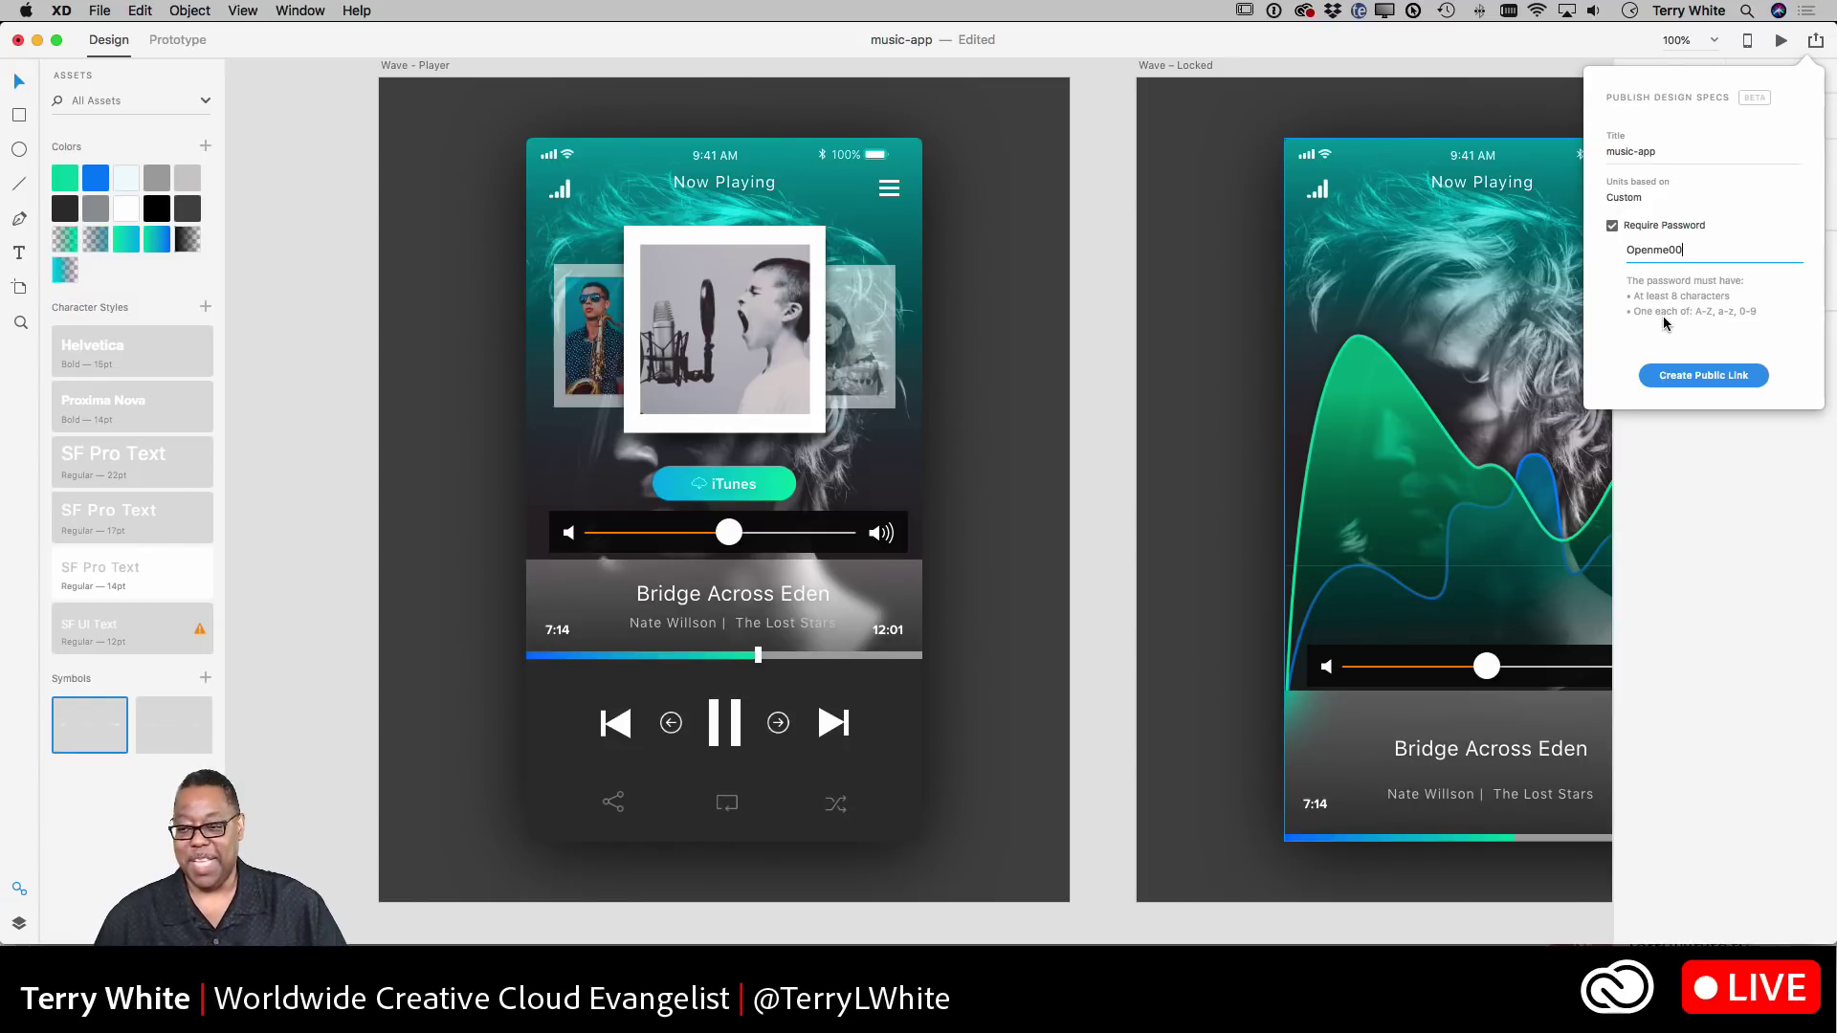
left_click(1703, 378)
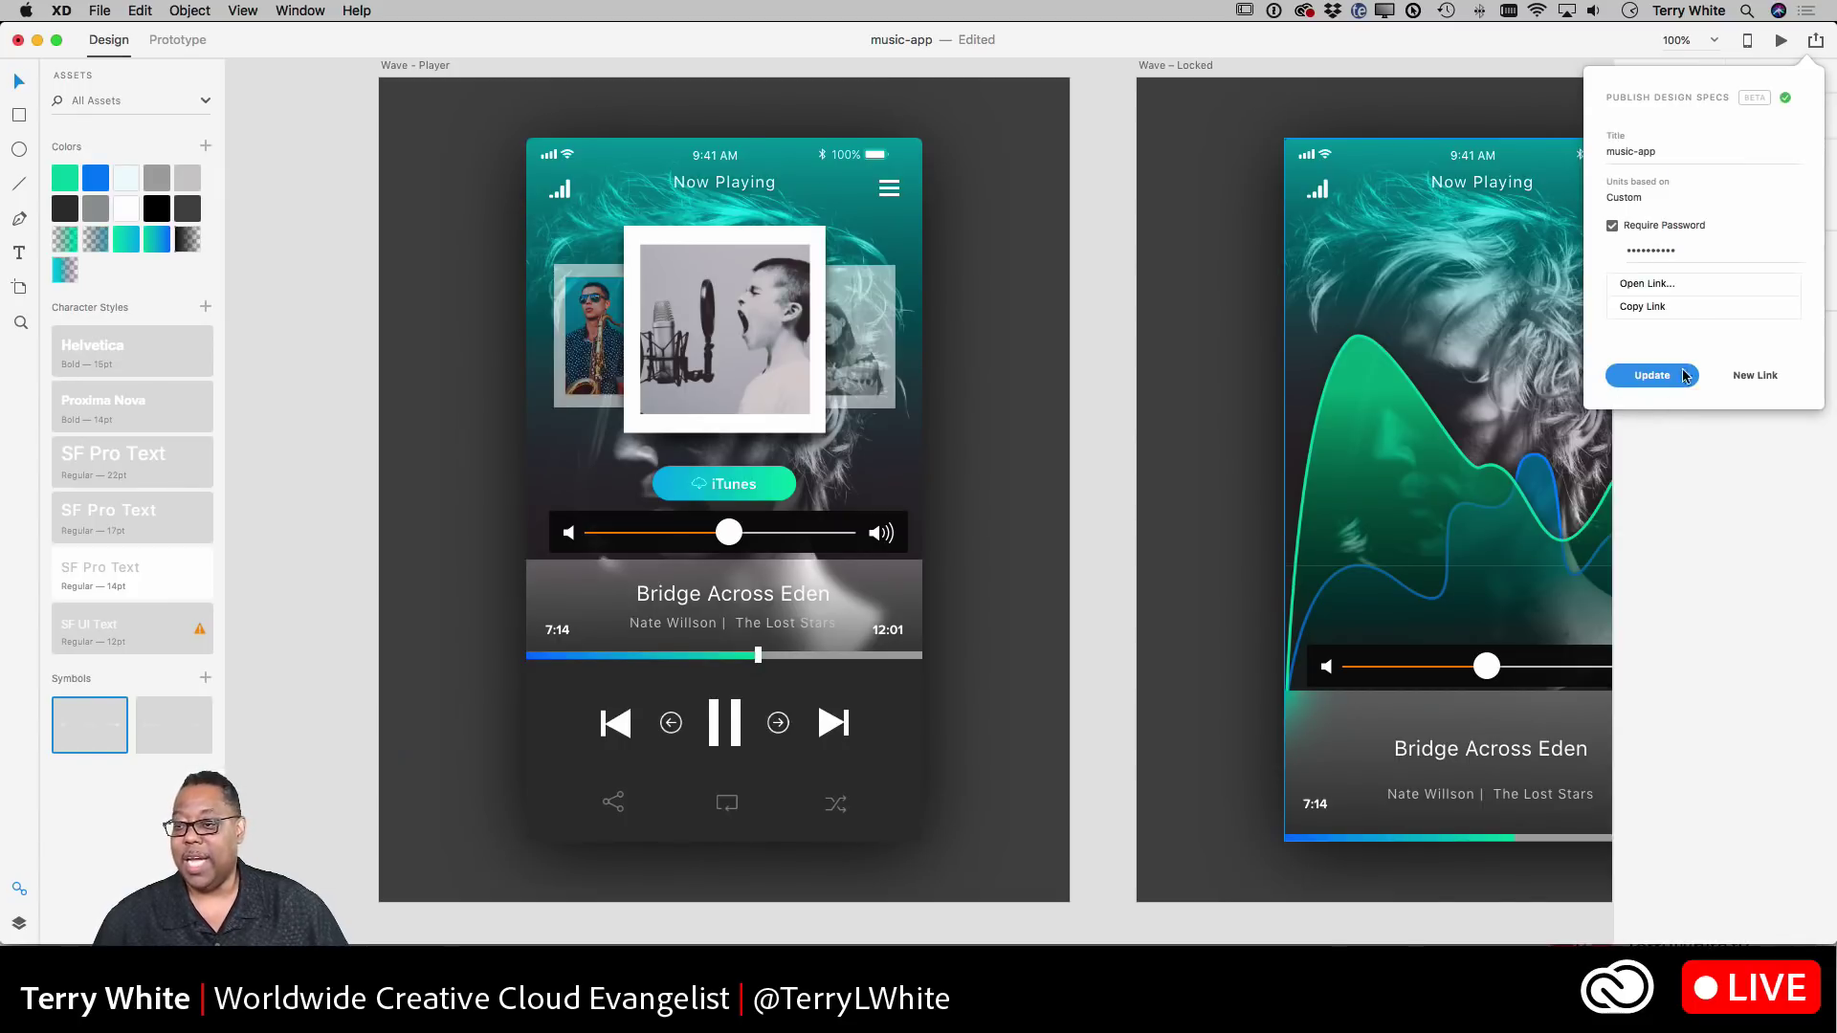
left_click(1645, 285)
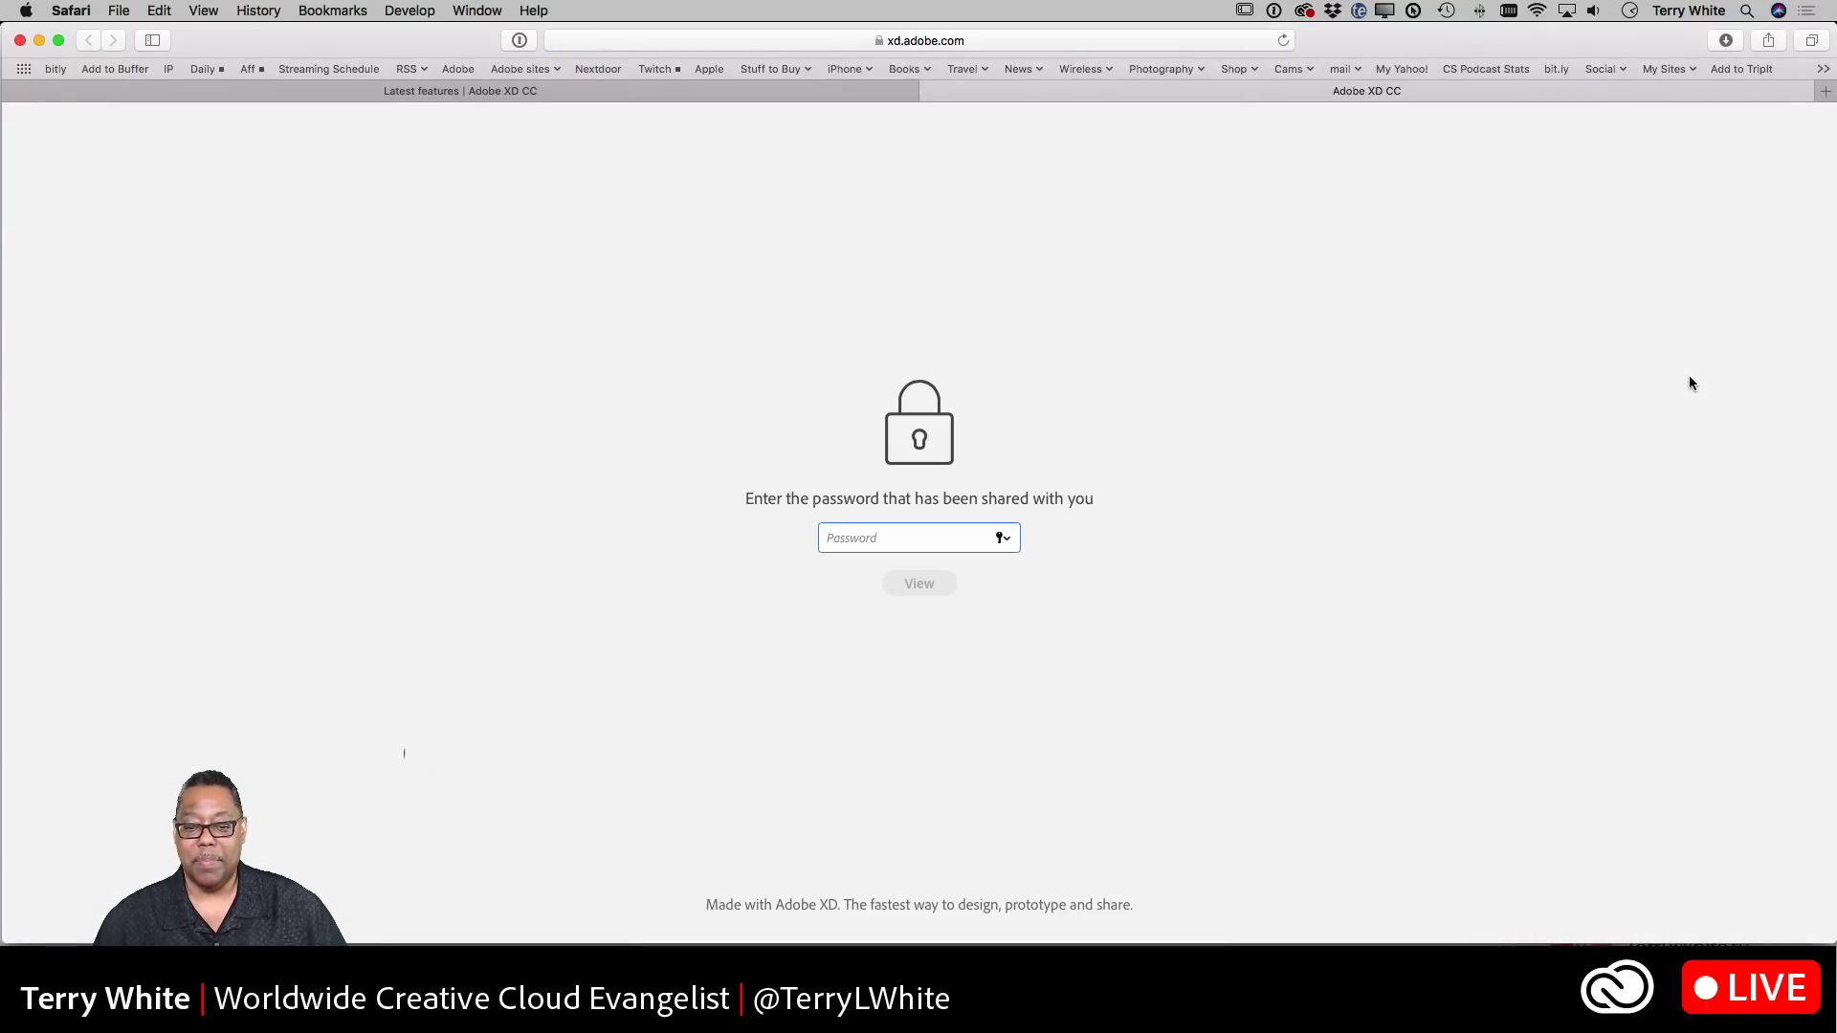
- Enter the shared password in Safari to view the four Wave screens
left_click(858, 541)
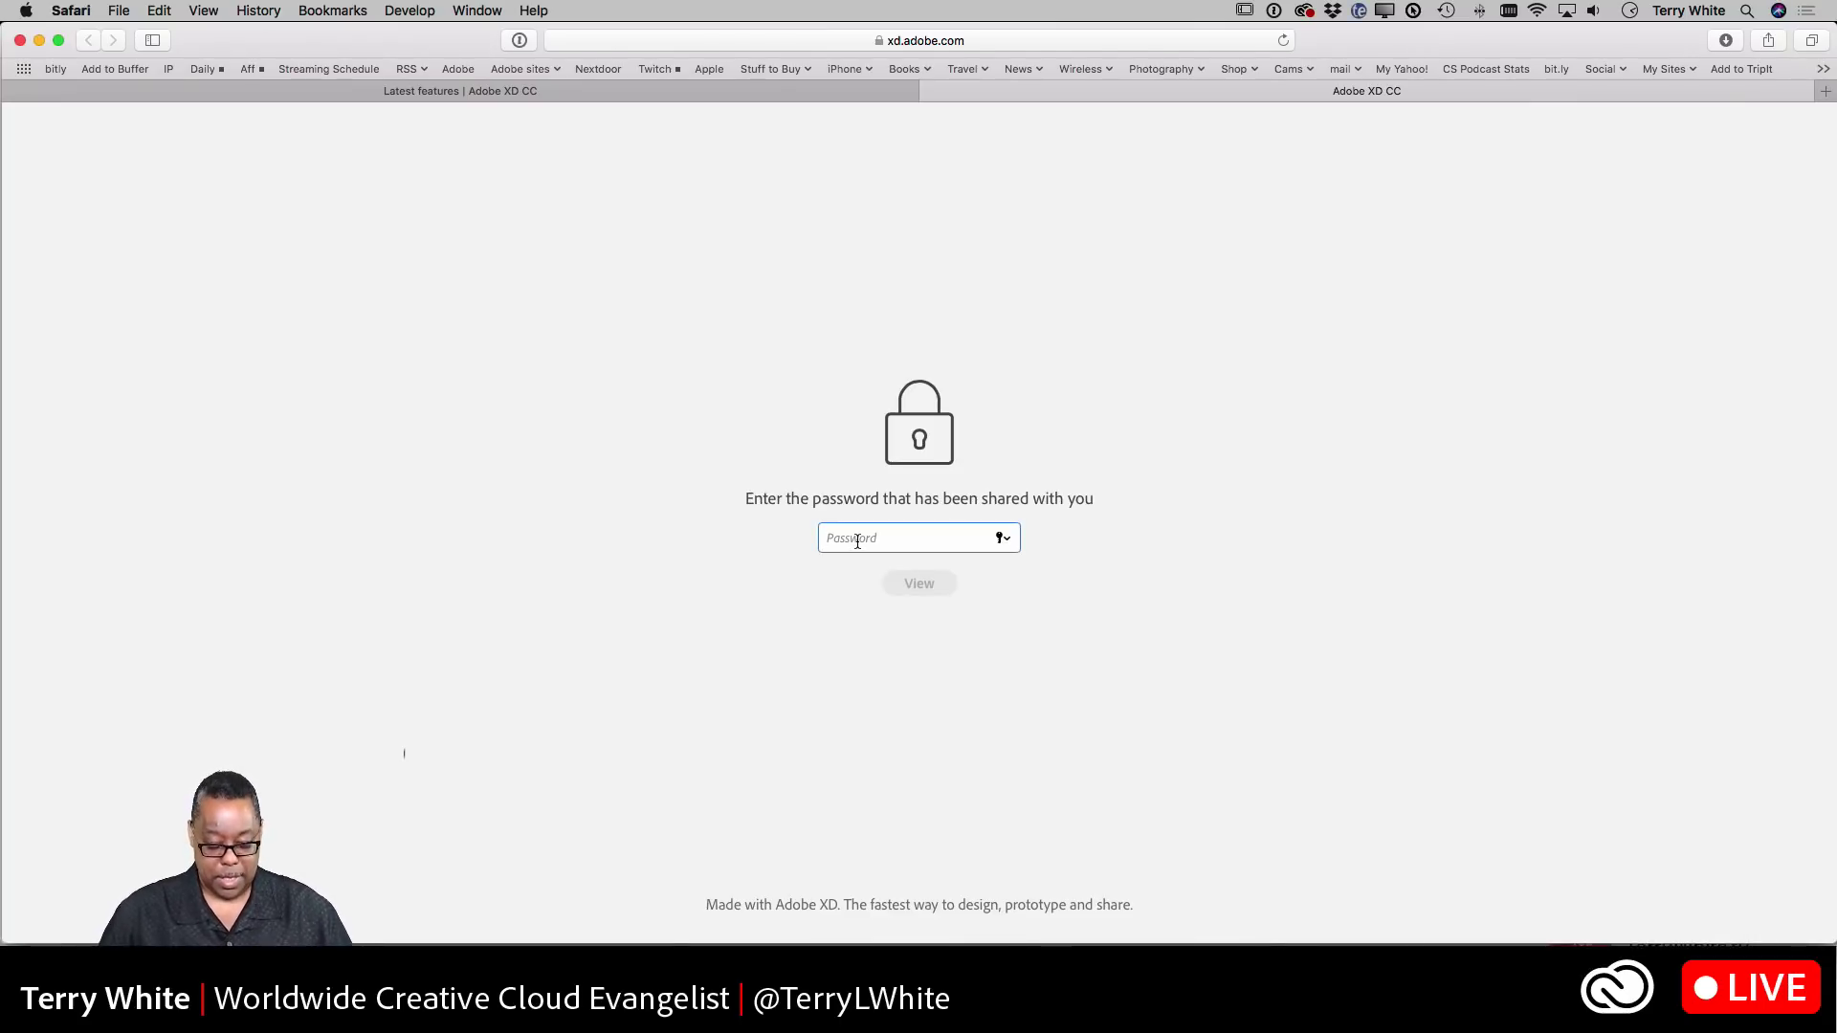
type("•••")
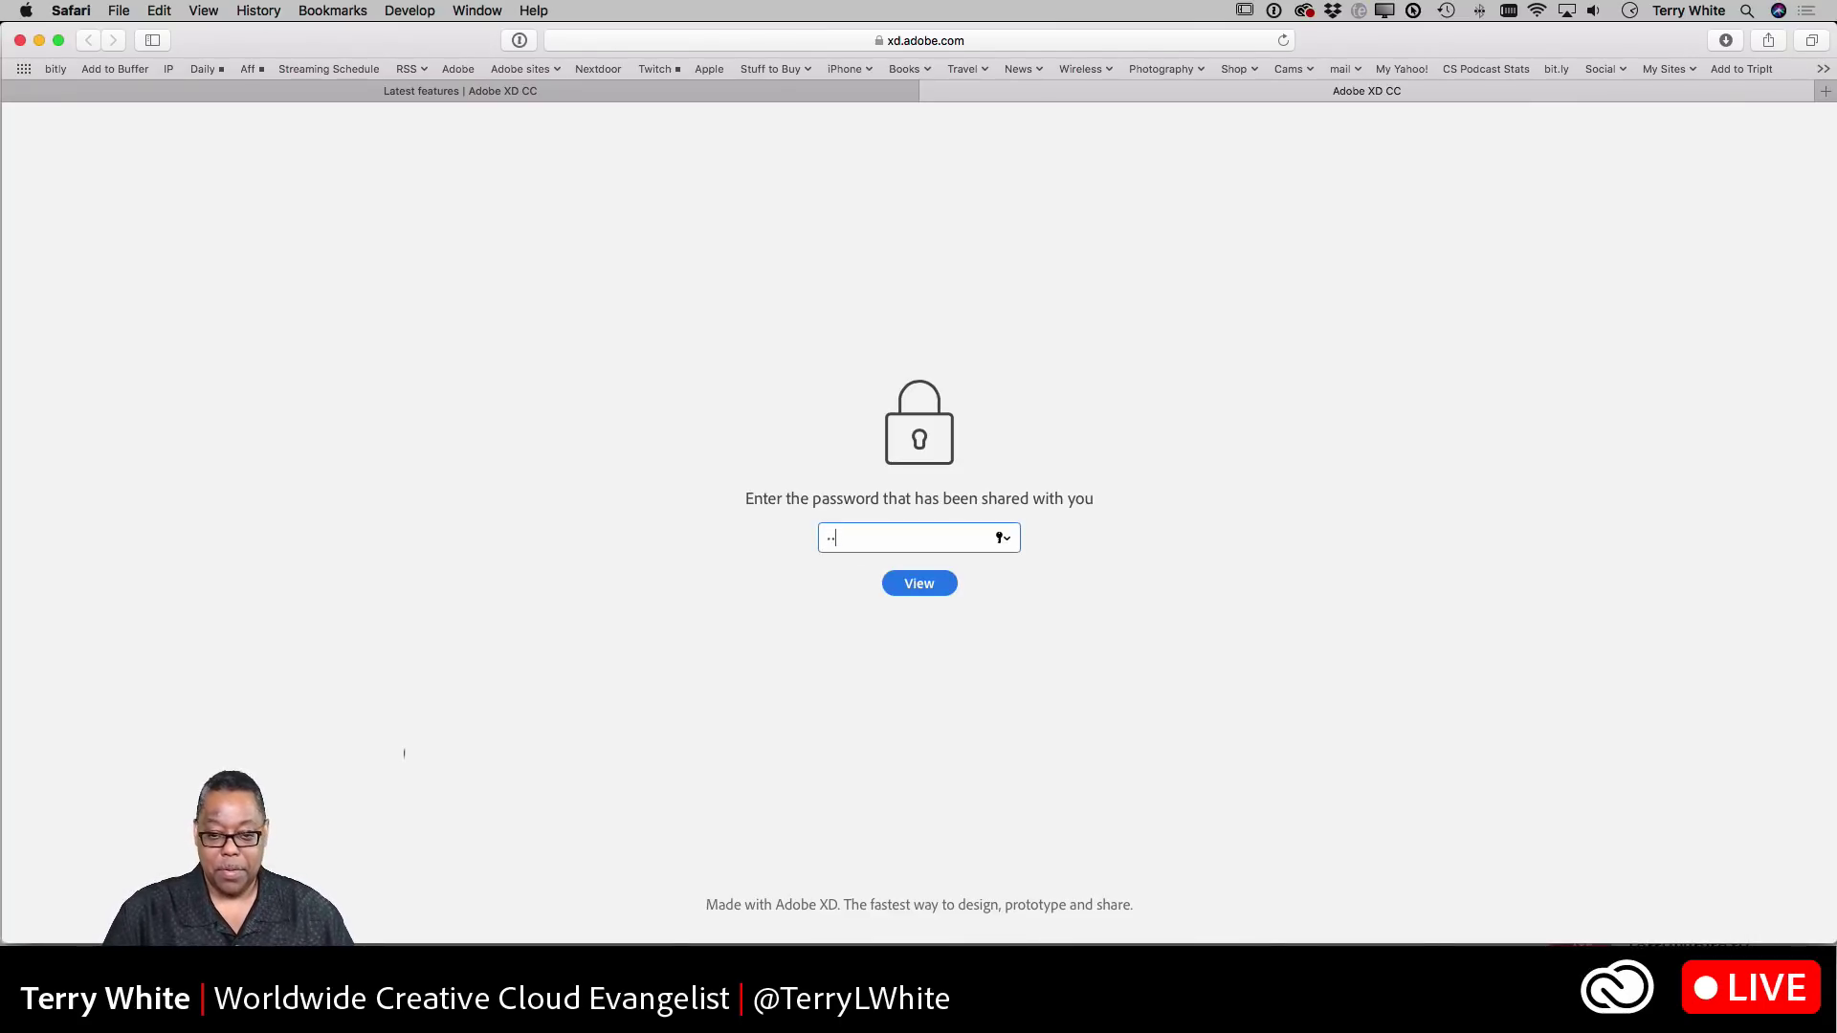
type("•••")
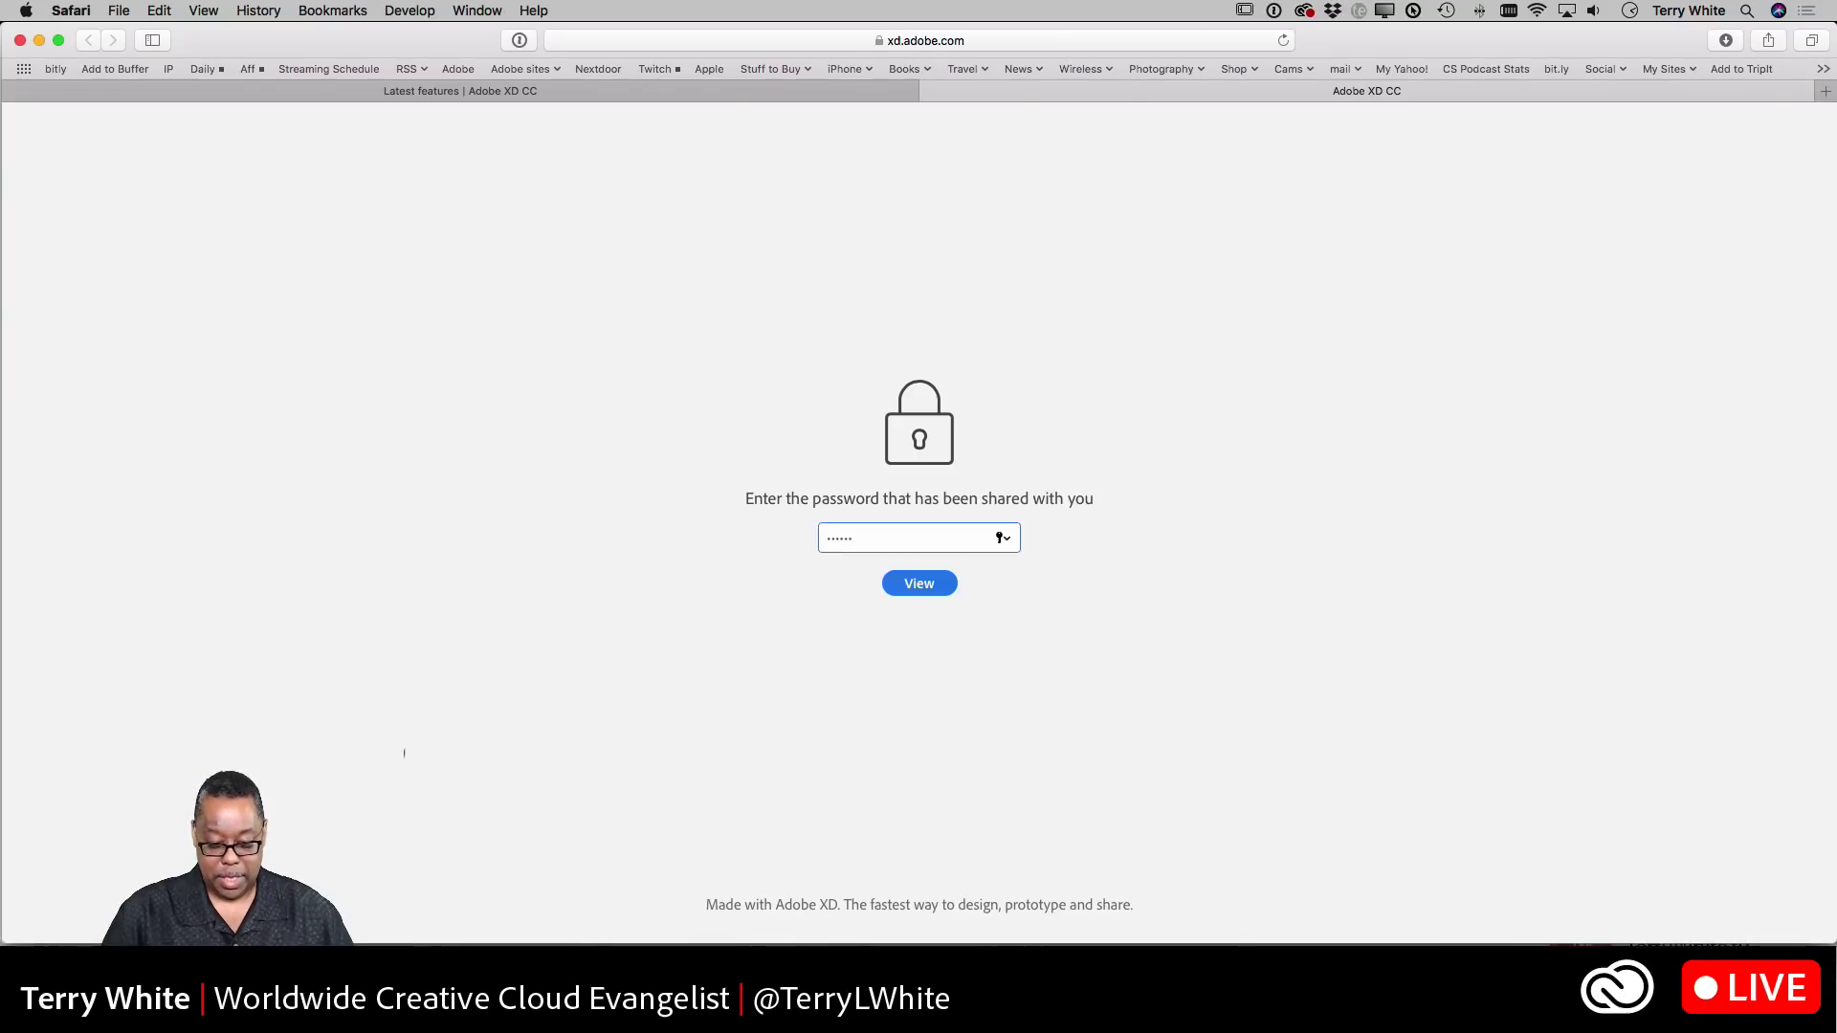
type("••")
left_click(920, 583)
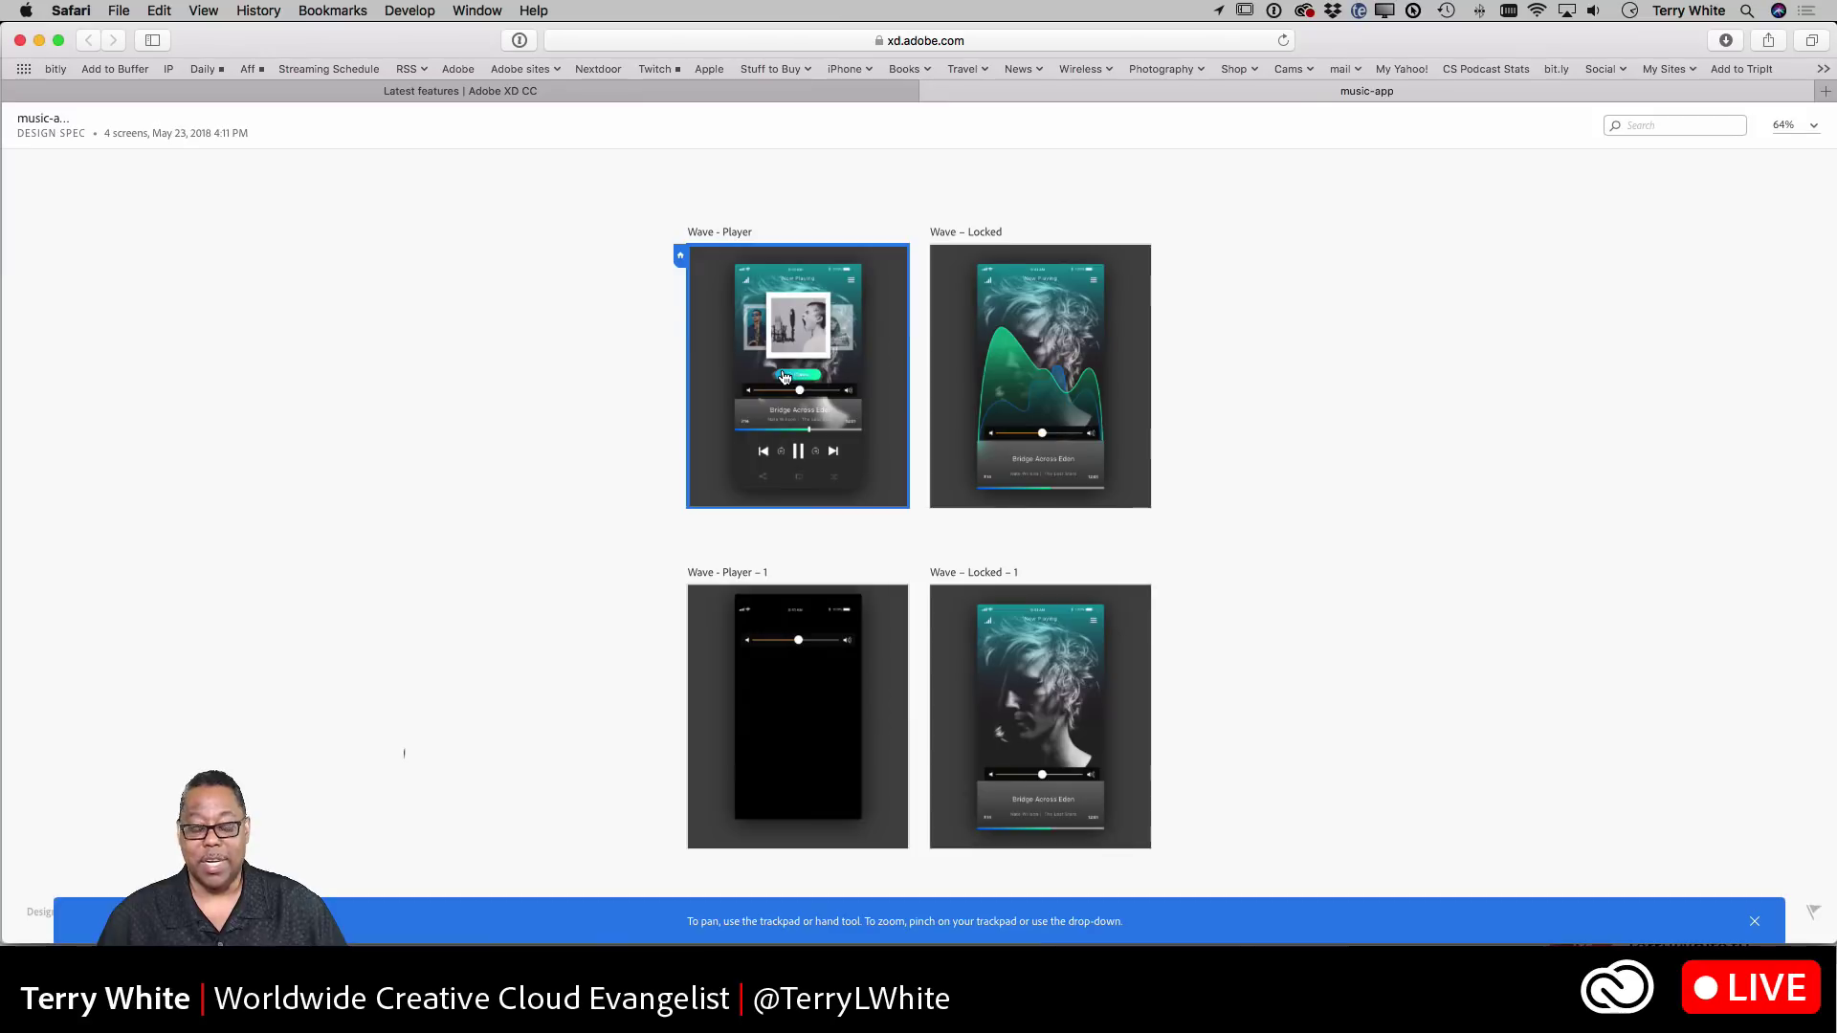
- Return to Adobe XD, close the publish popover, and open Ceeya_App_FINAL.xd from Open Recent
key("super+Tab")
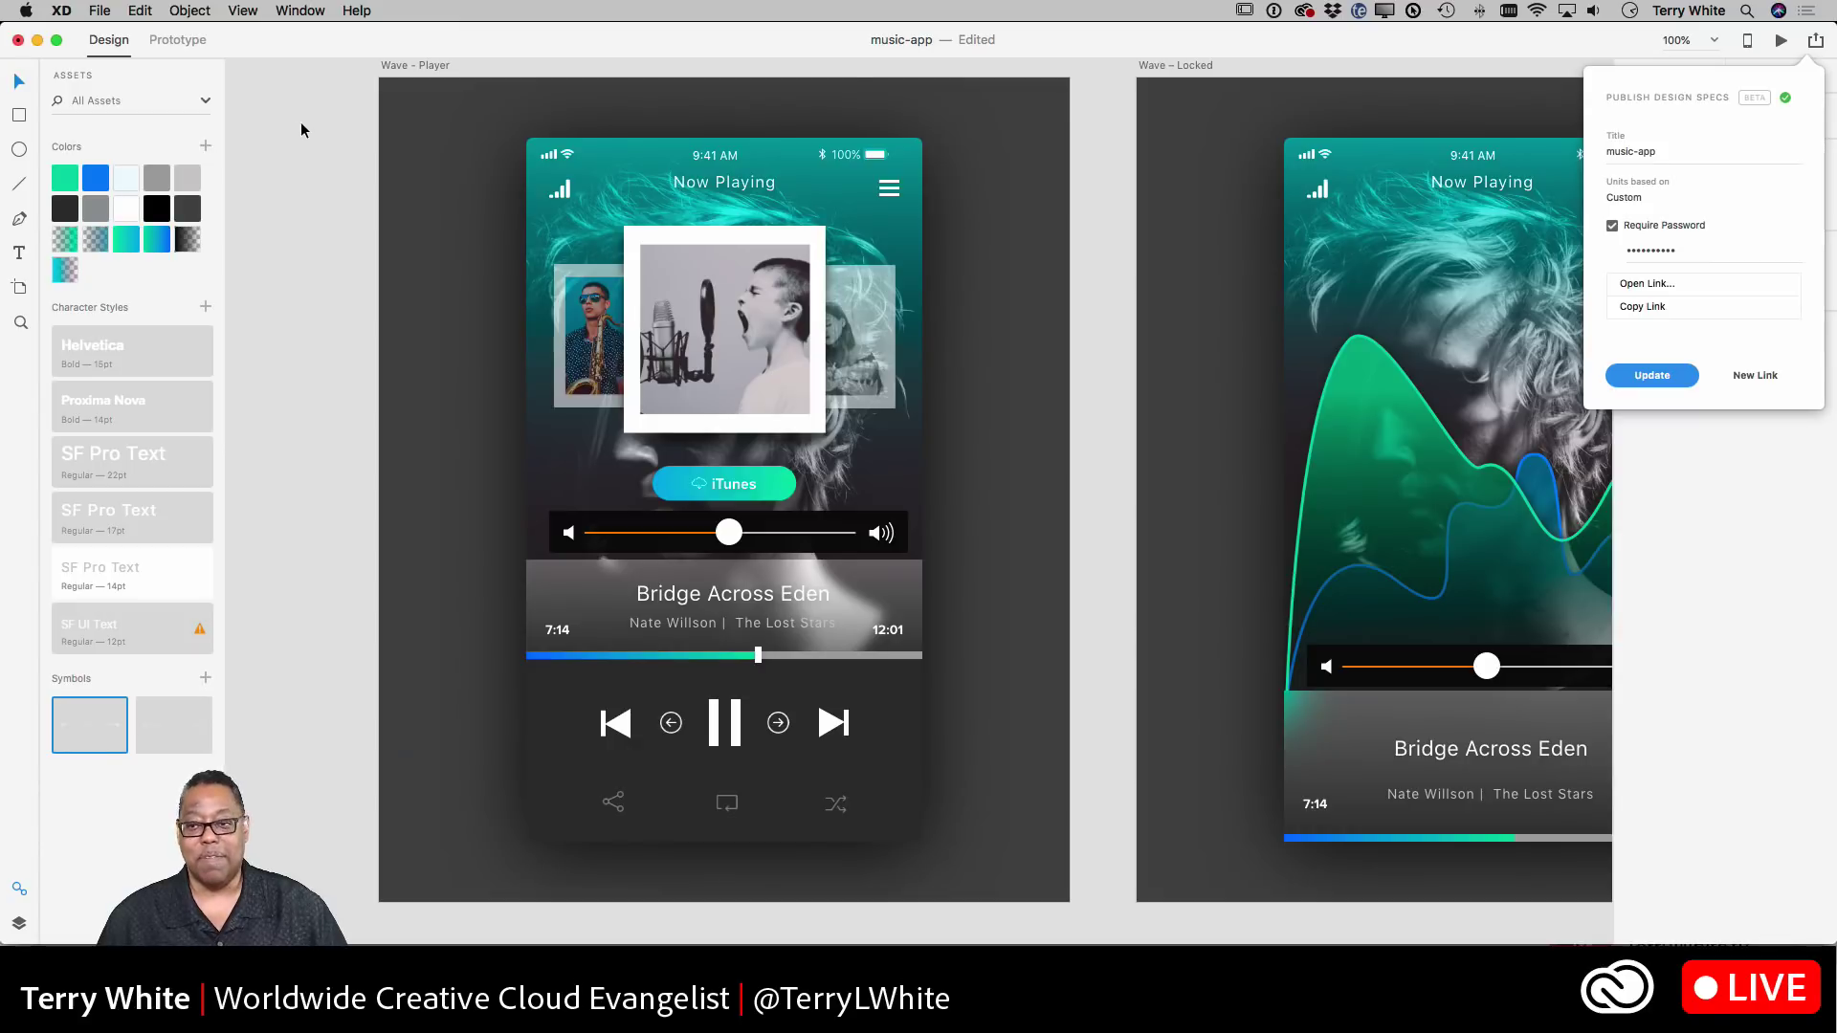
left_click(1811, 41)
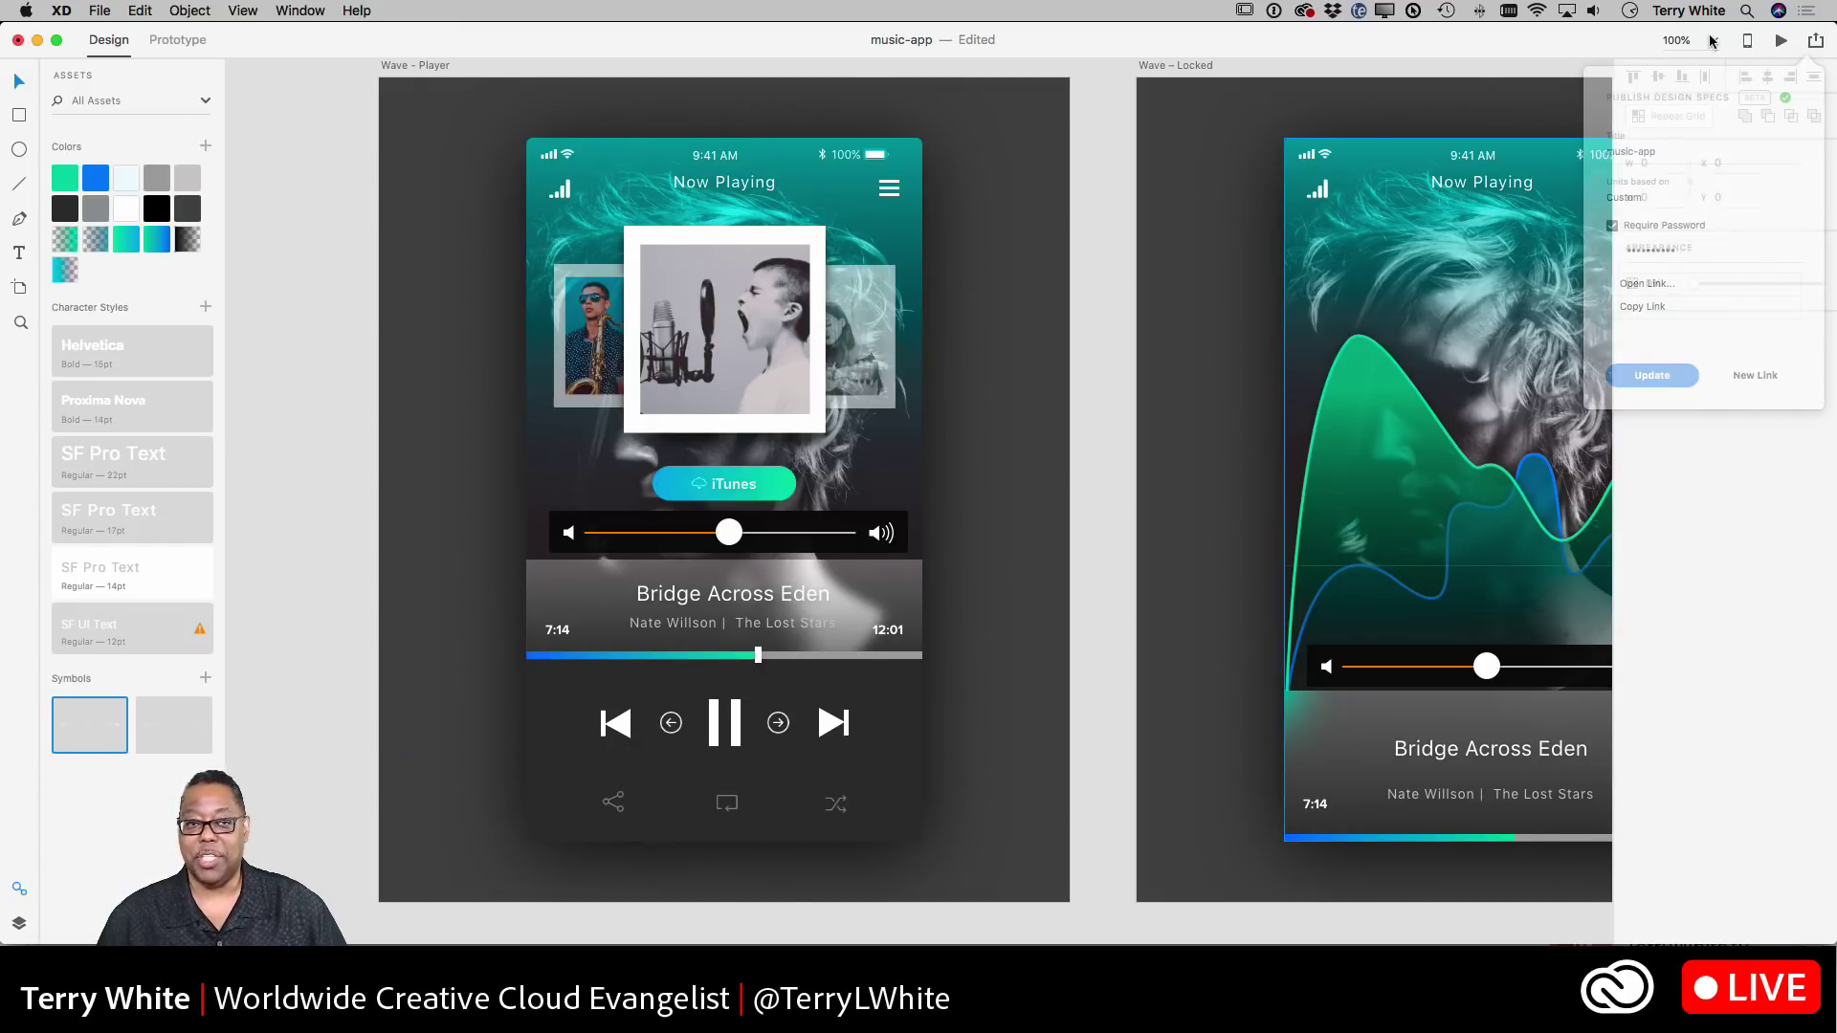
left_click(100, 10)
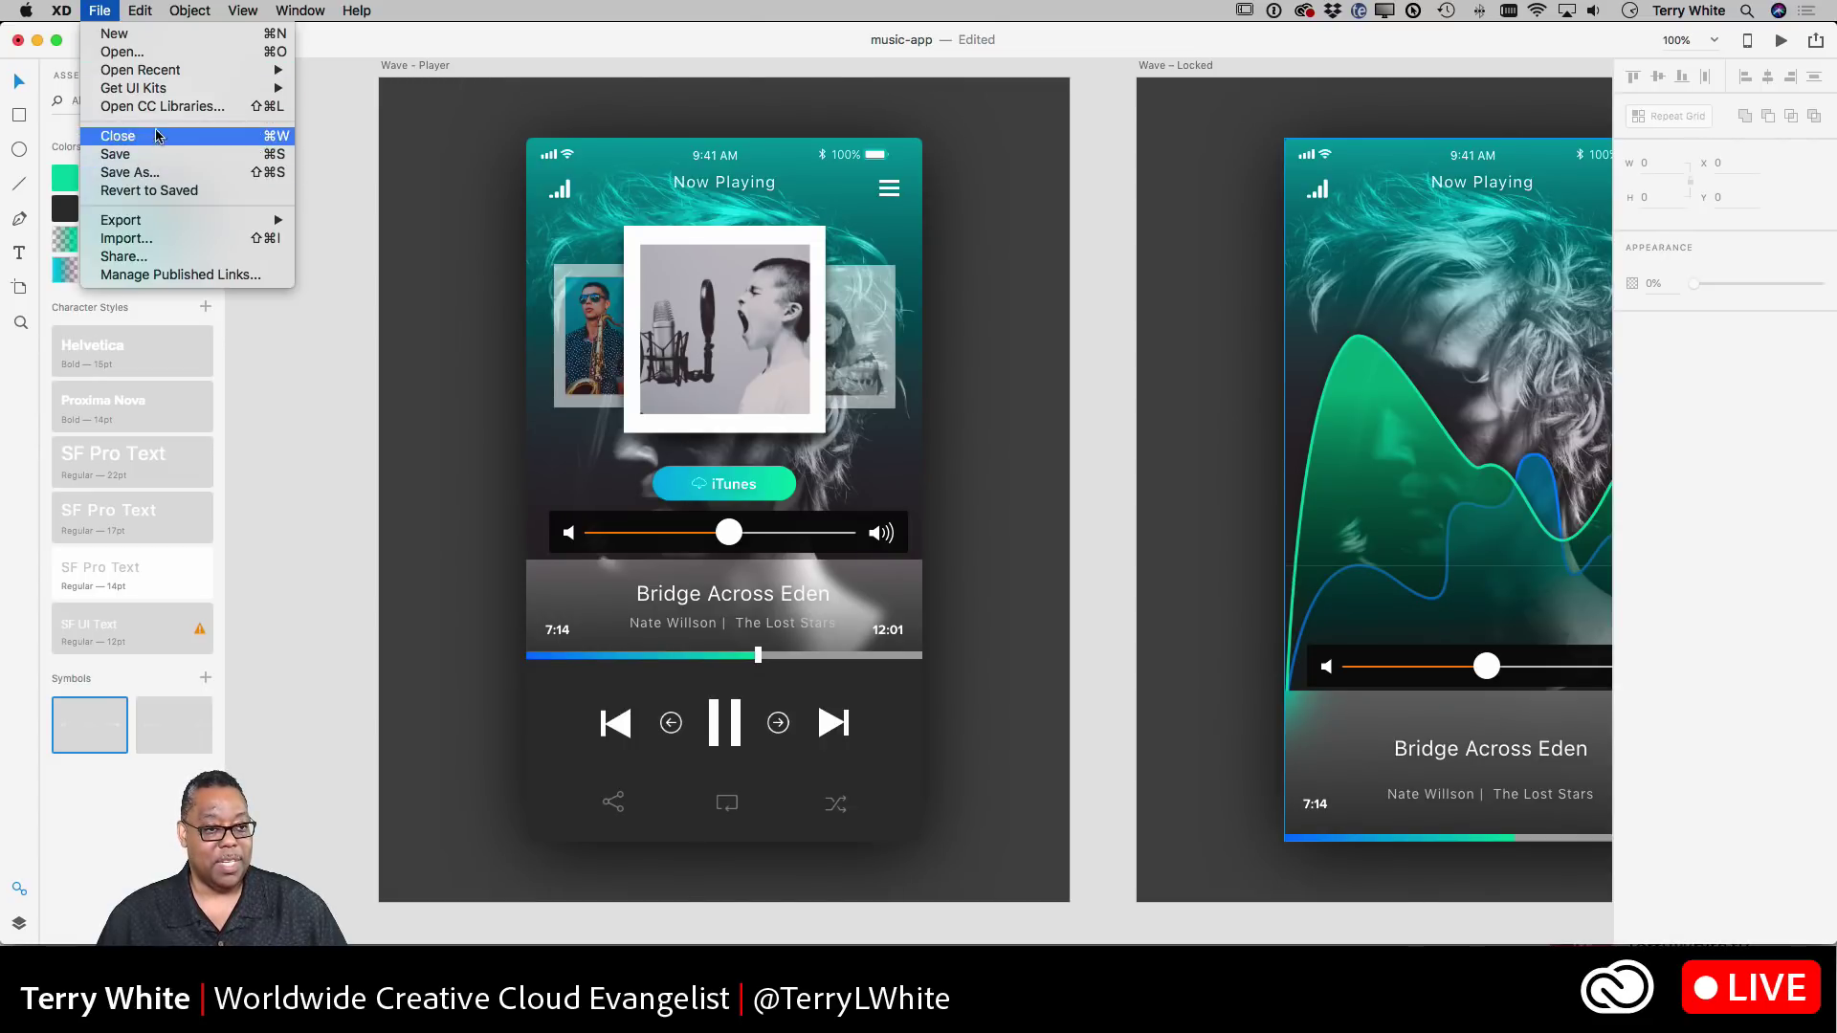
mouse_move(153, 70)
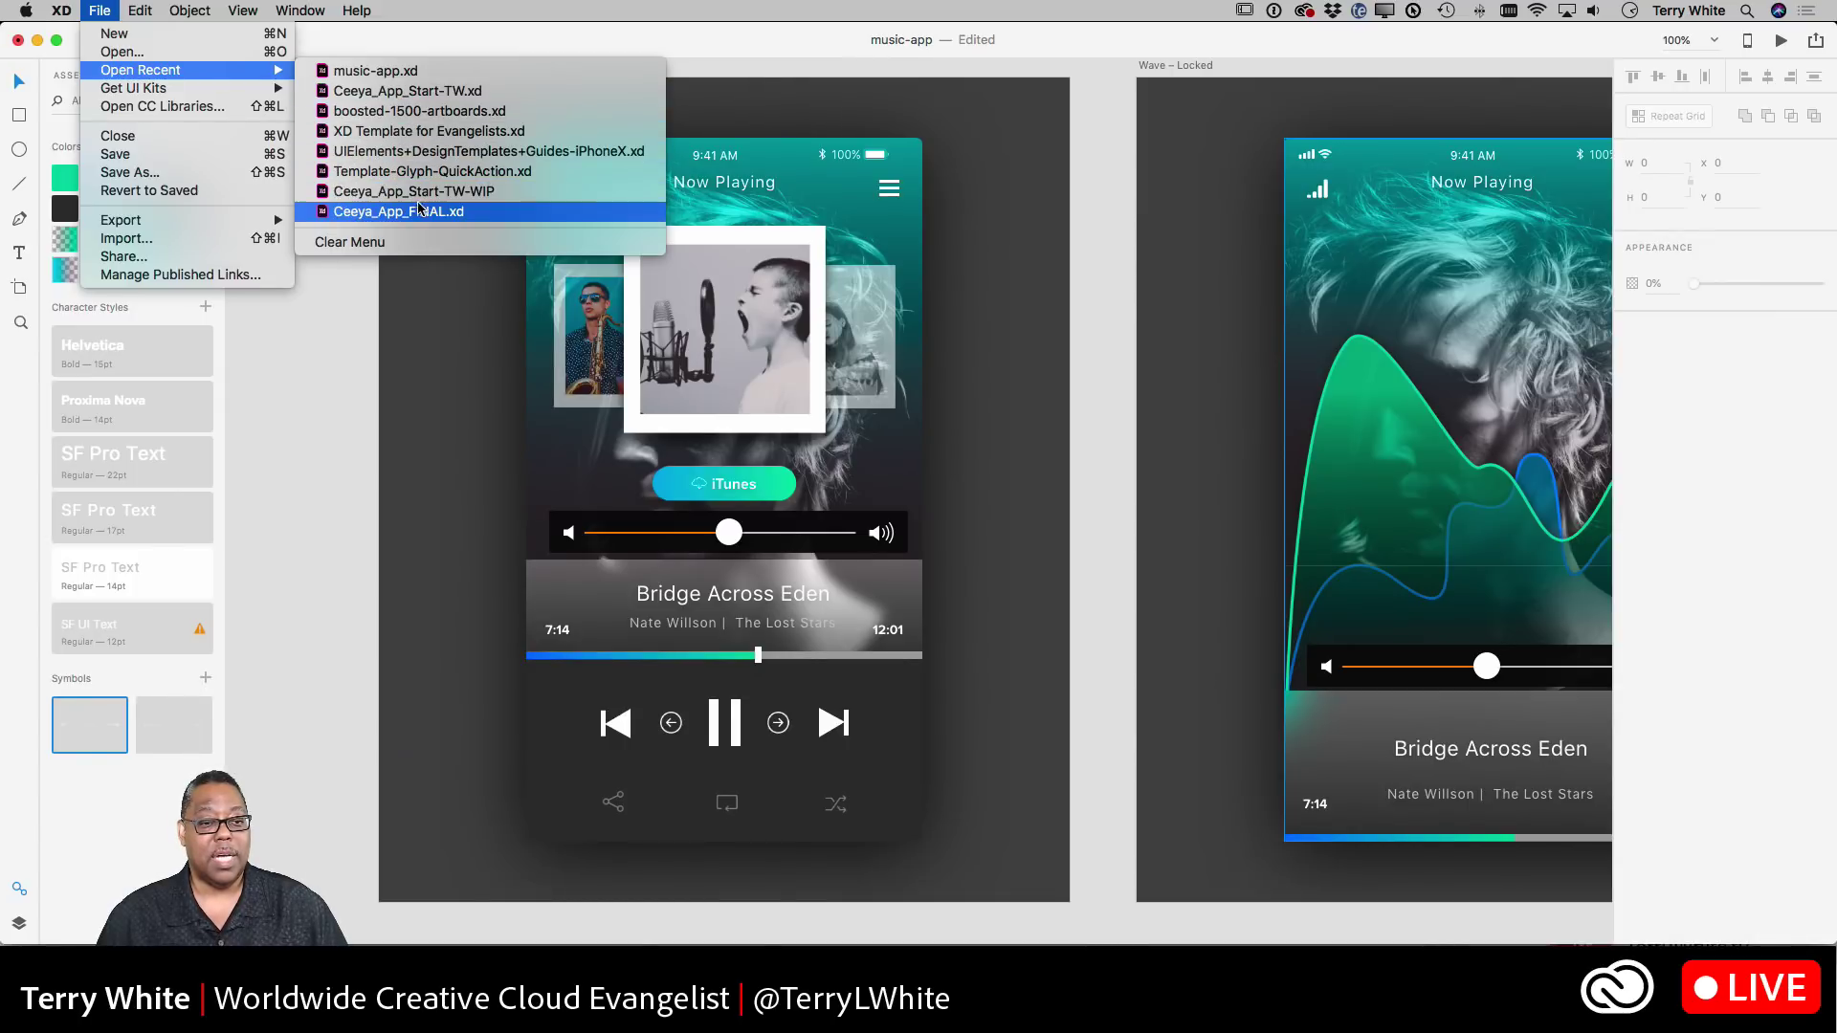
key("Escape")
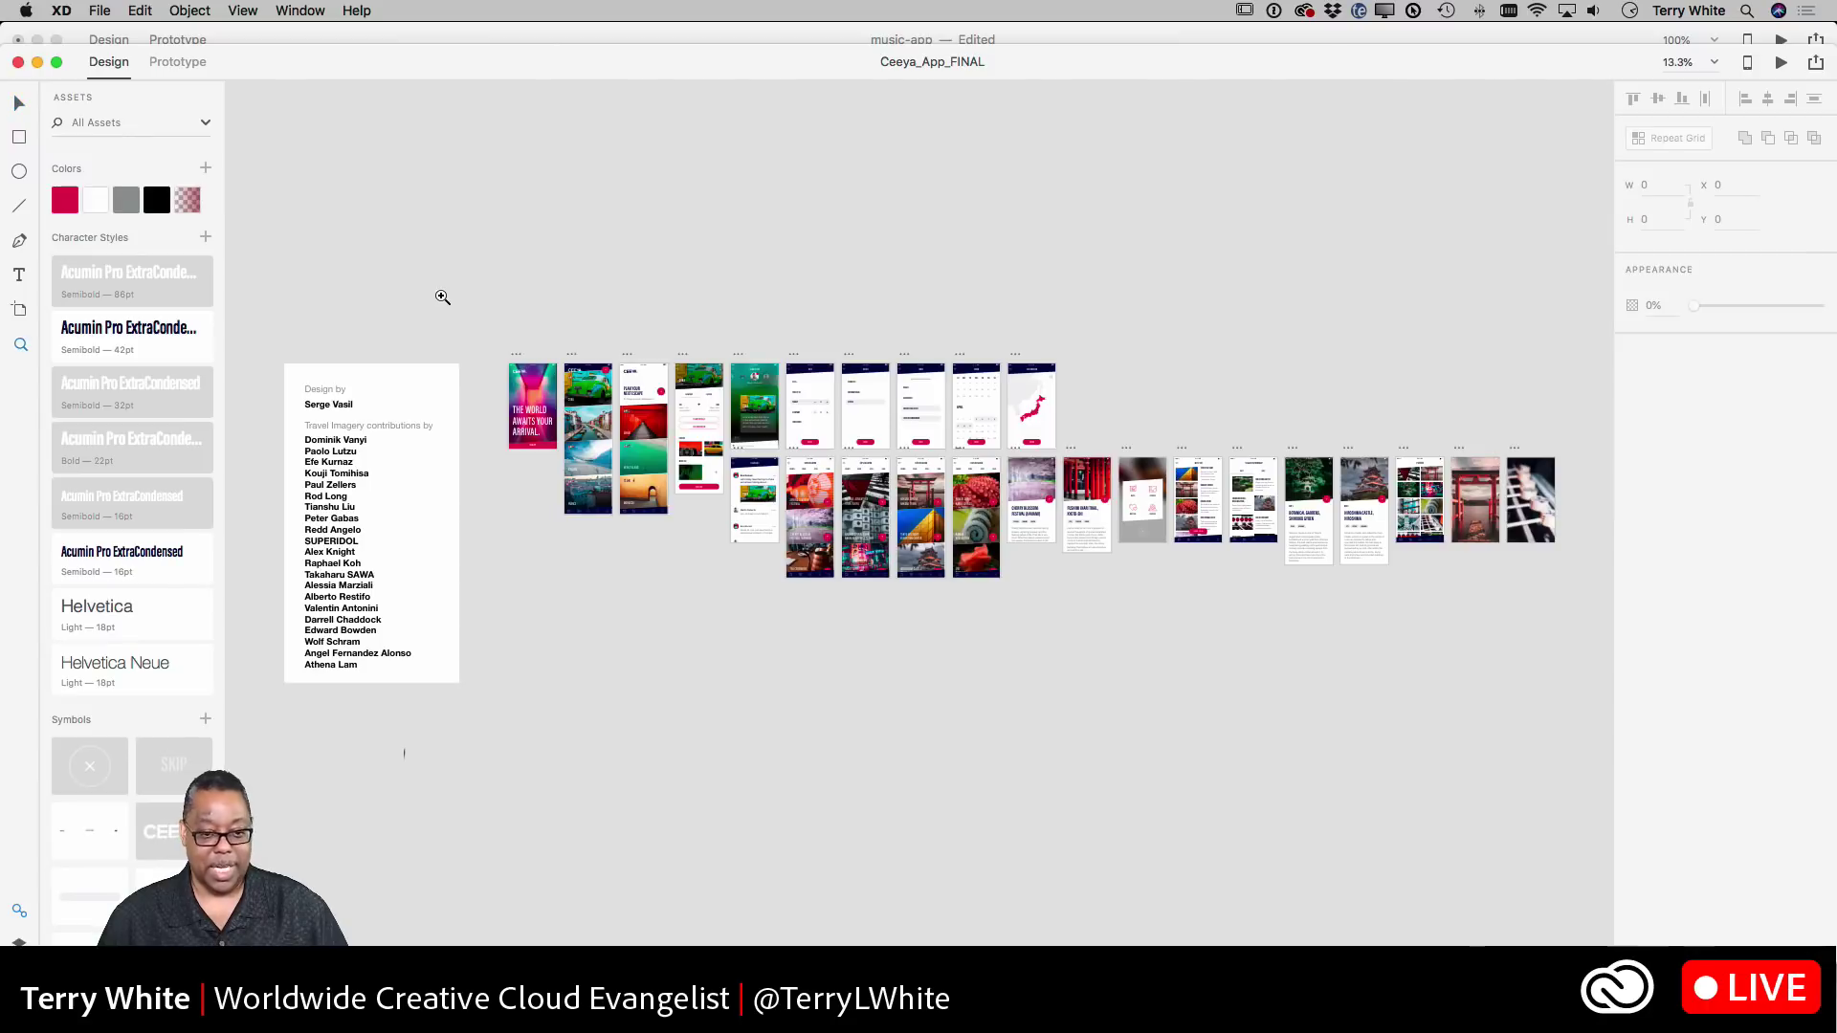
- Zoom in on the Ceeya screens and, in Prototype mode, link Welcome's SIGN UP to Home – Populated
key("z")
left_click_drag(497, 332, 849, 574)
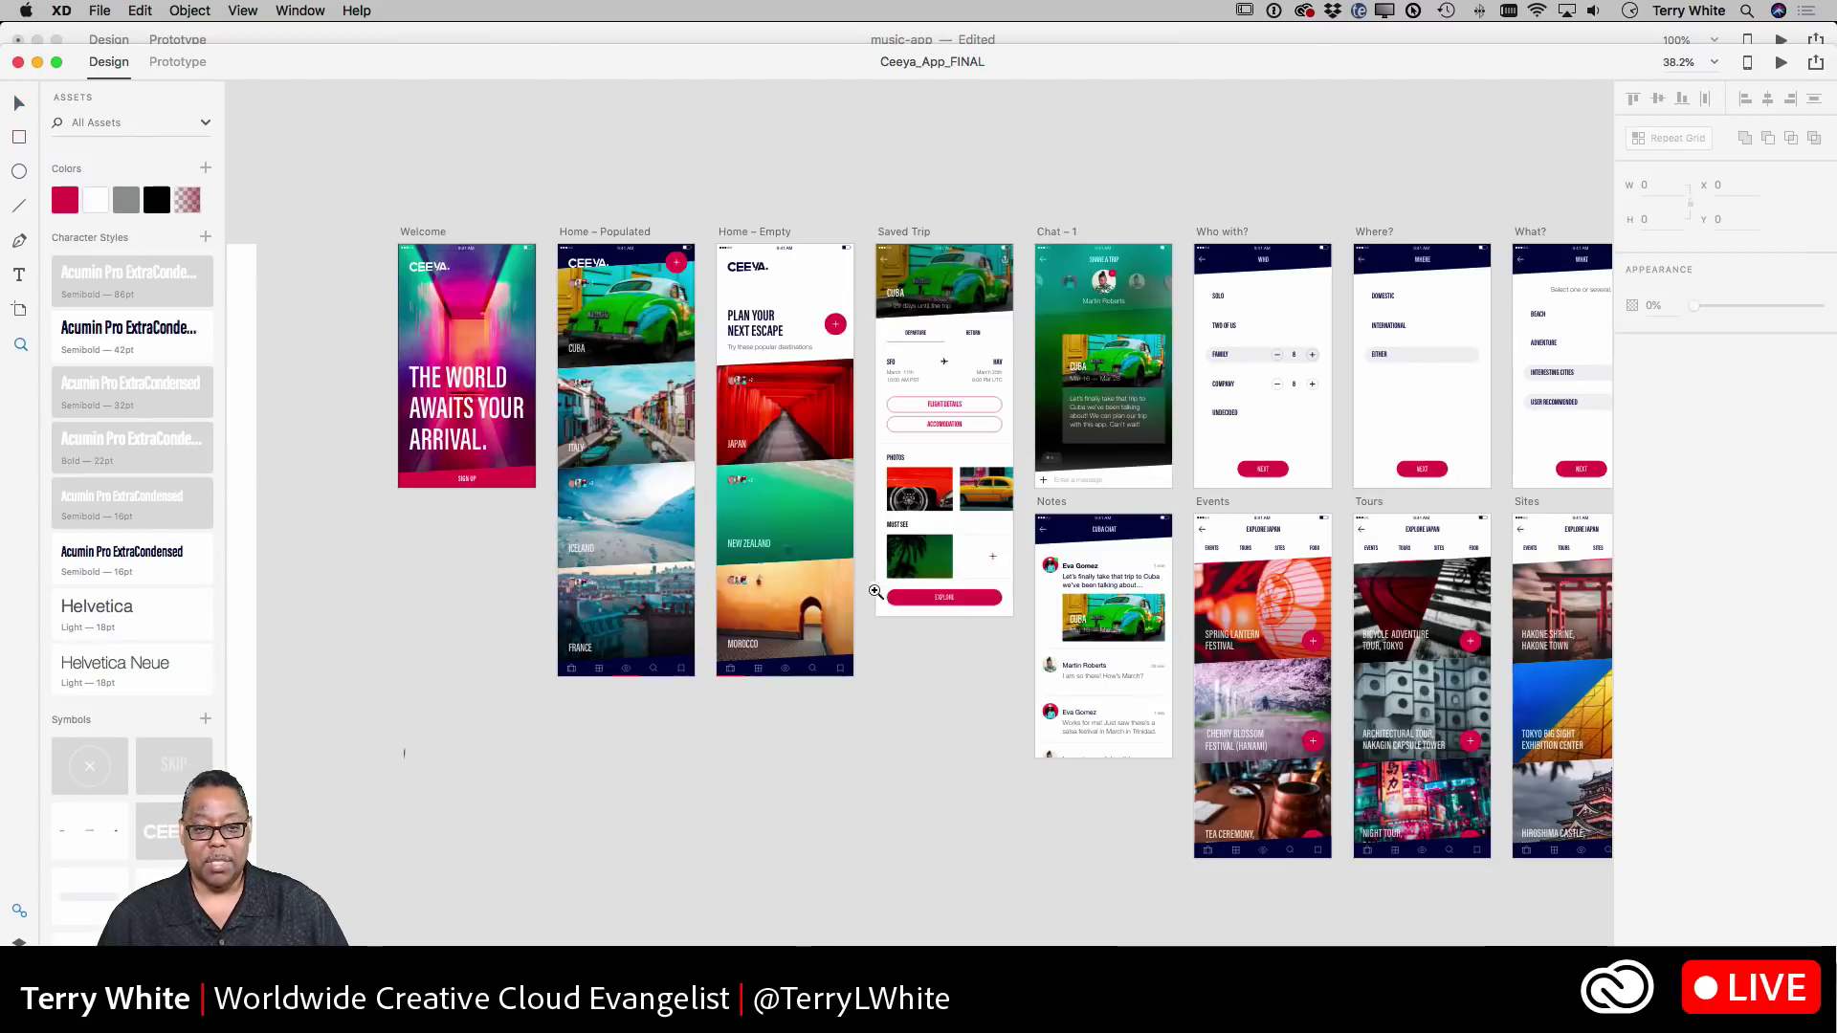
left_click(177, 62)
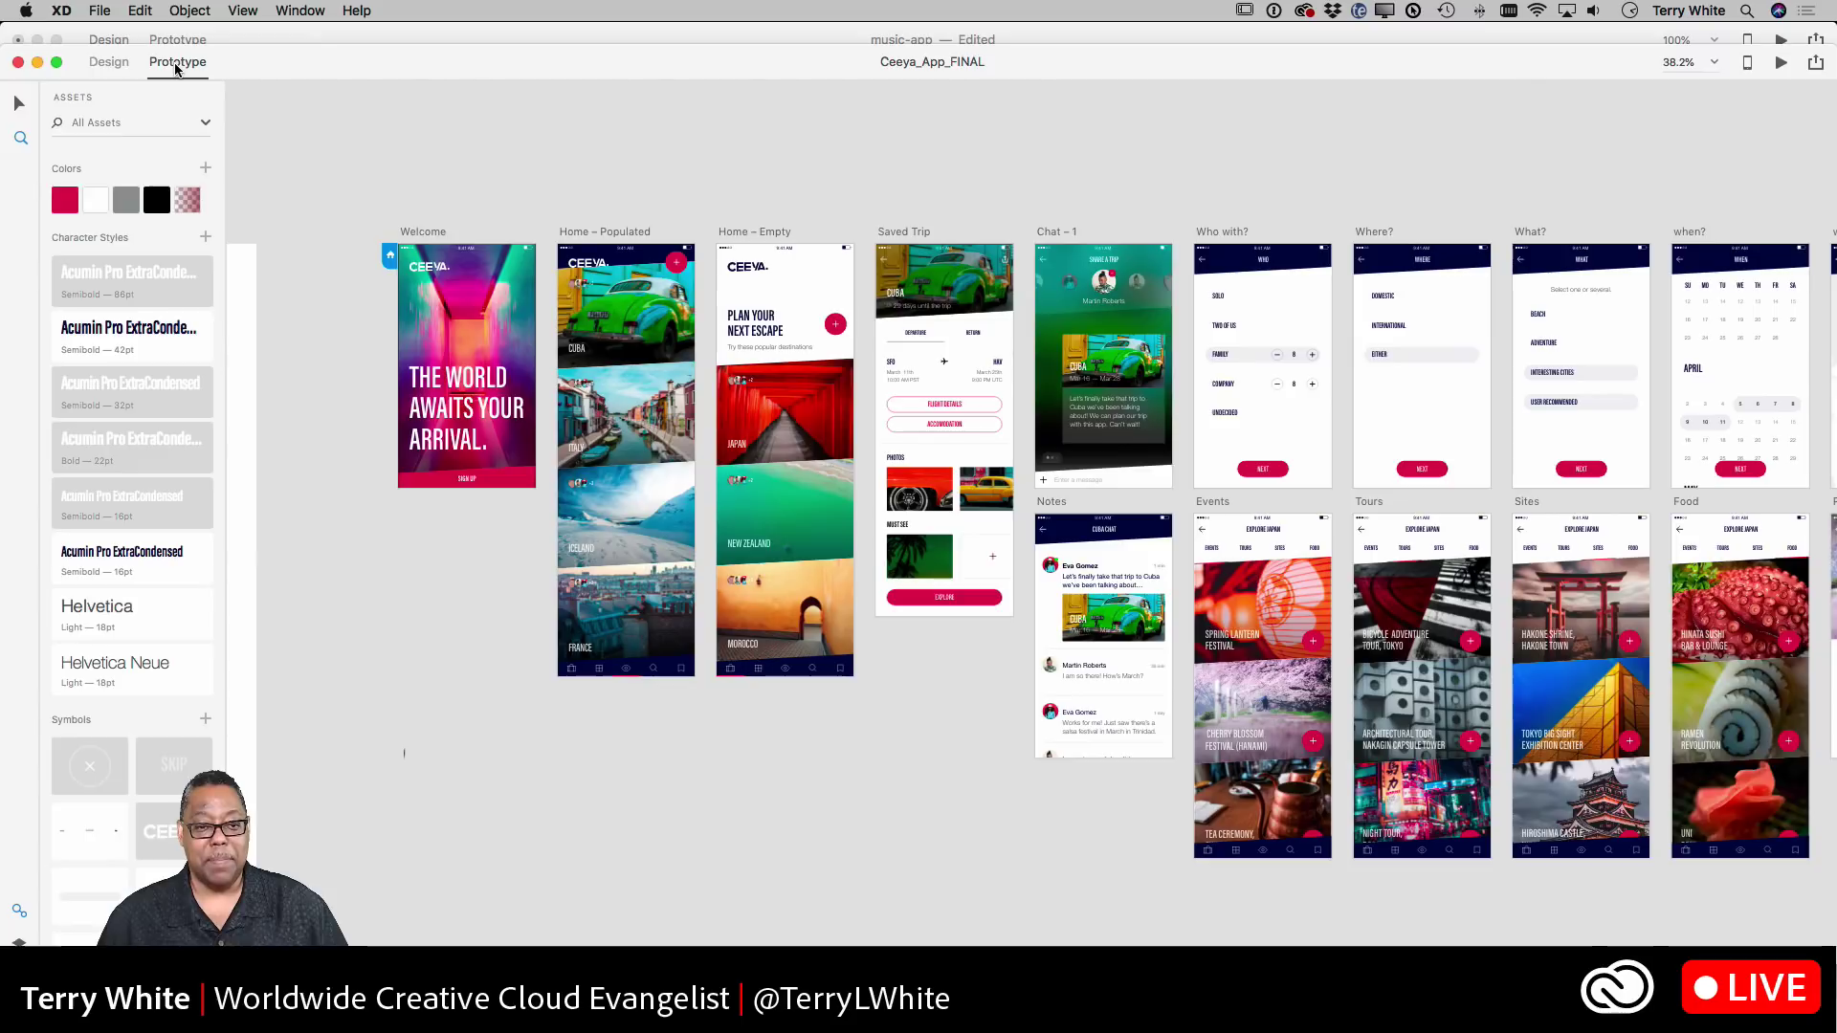
left_click(19, 102)
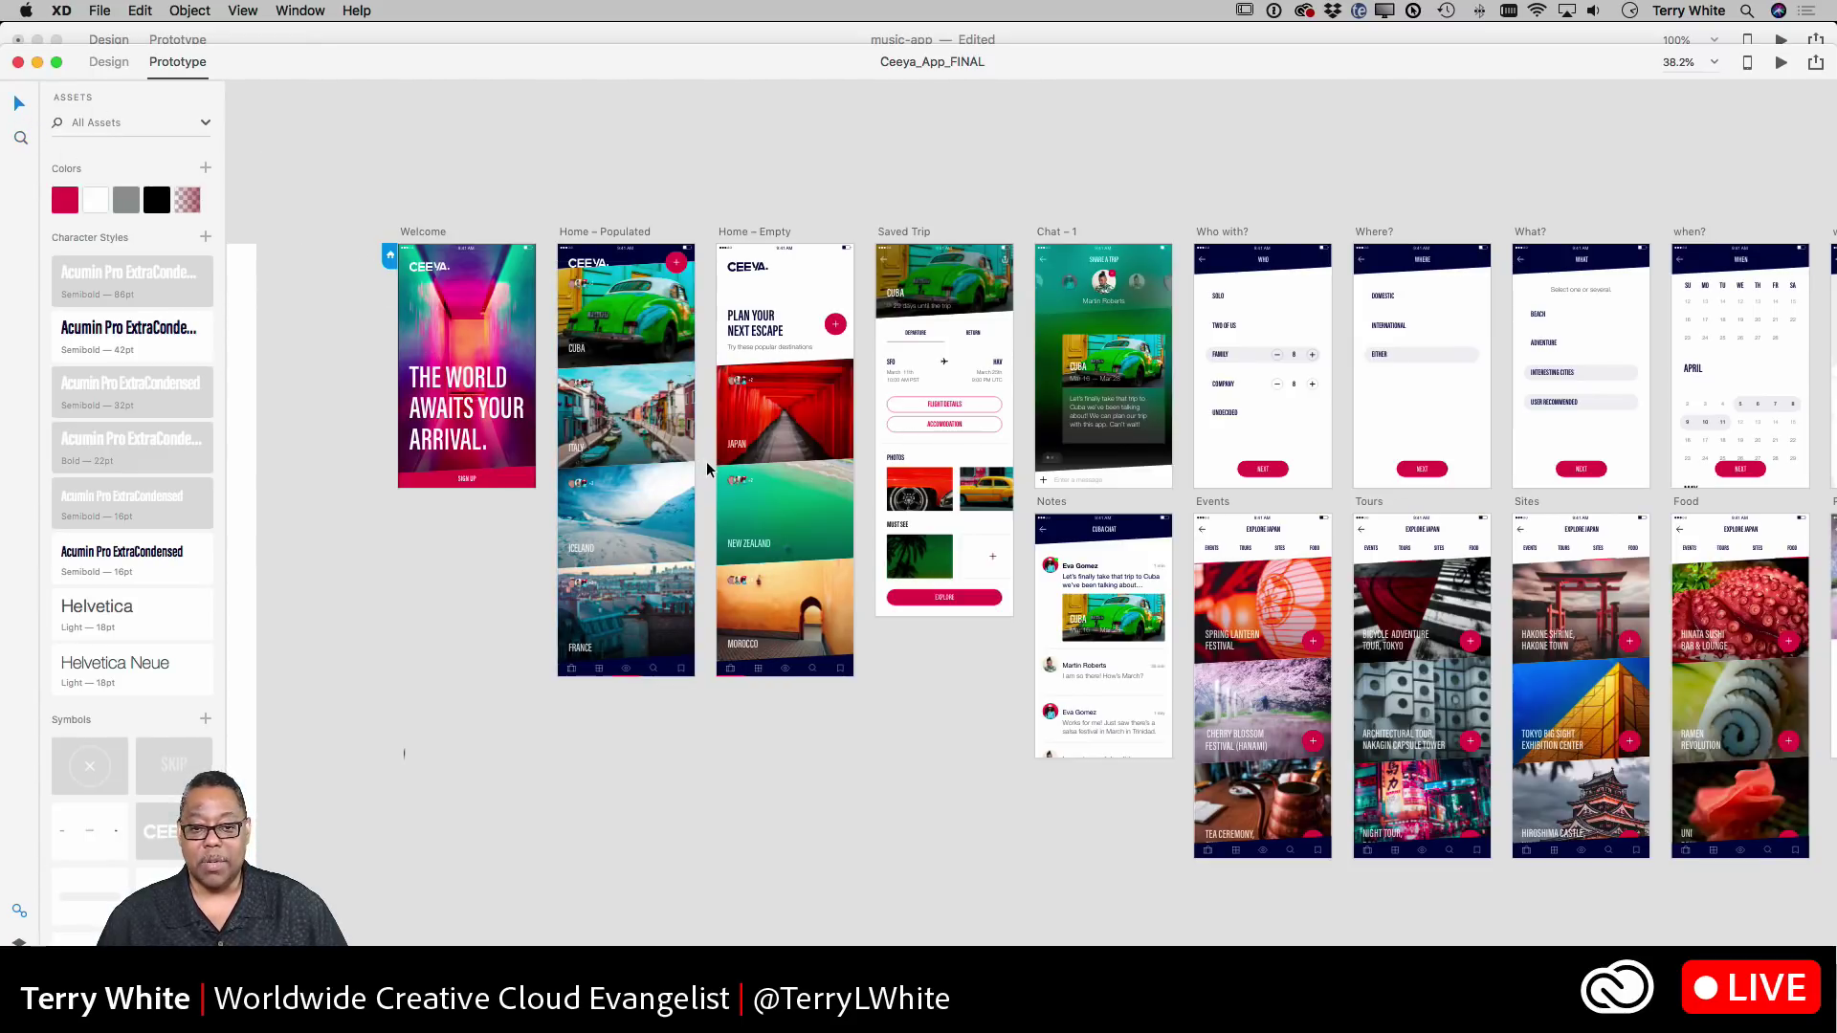
left_click(514, 483)
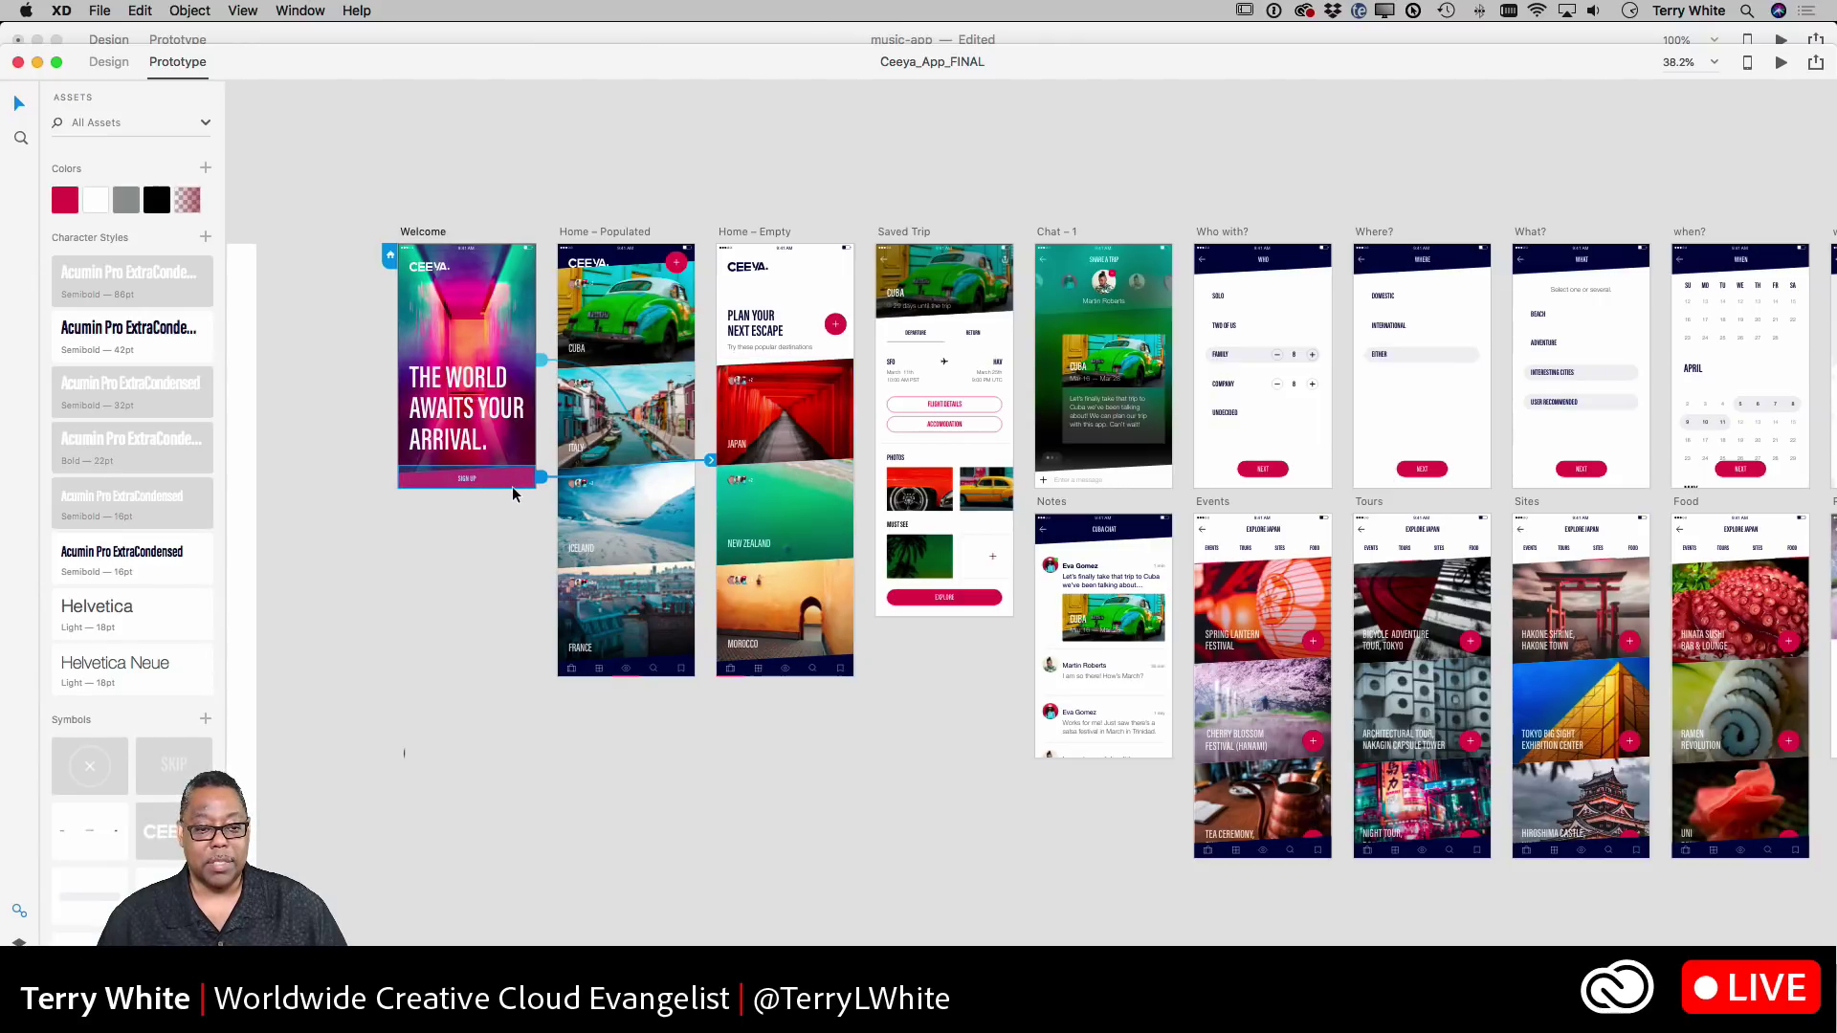
left_click_drag(536, 477, 649, 535)
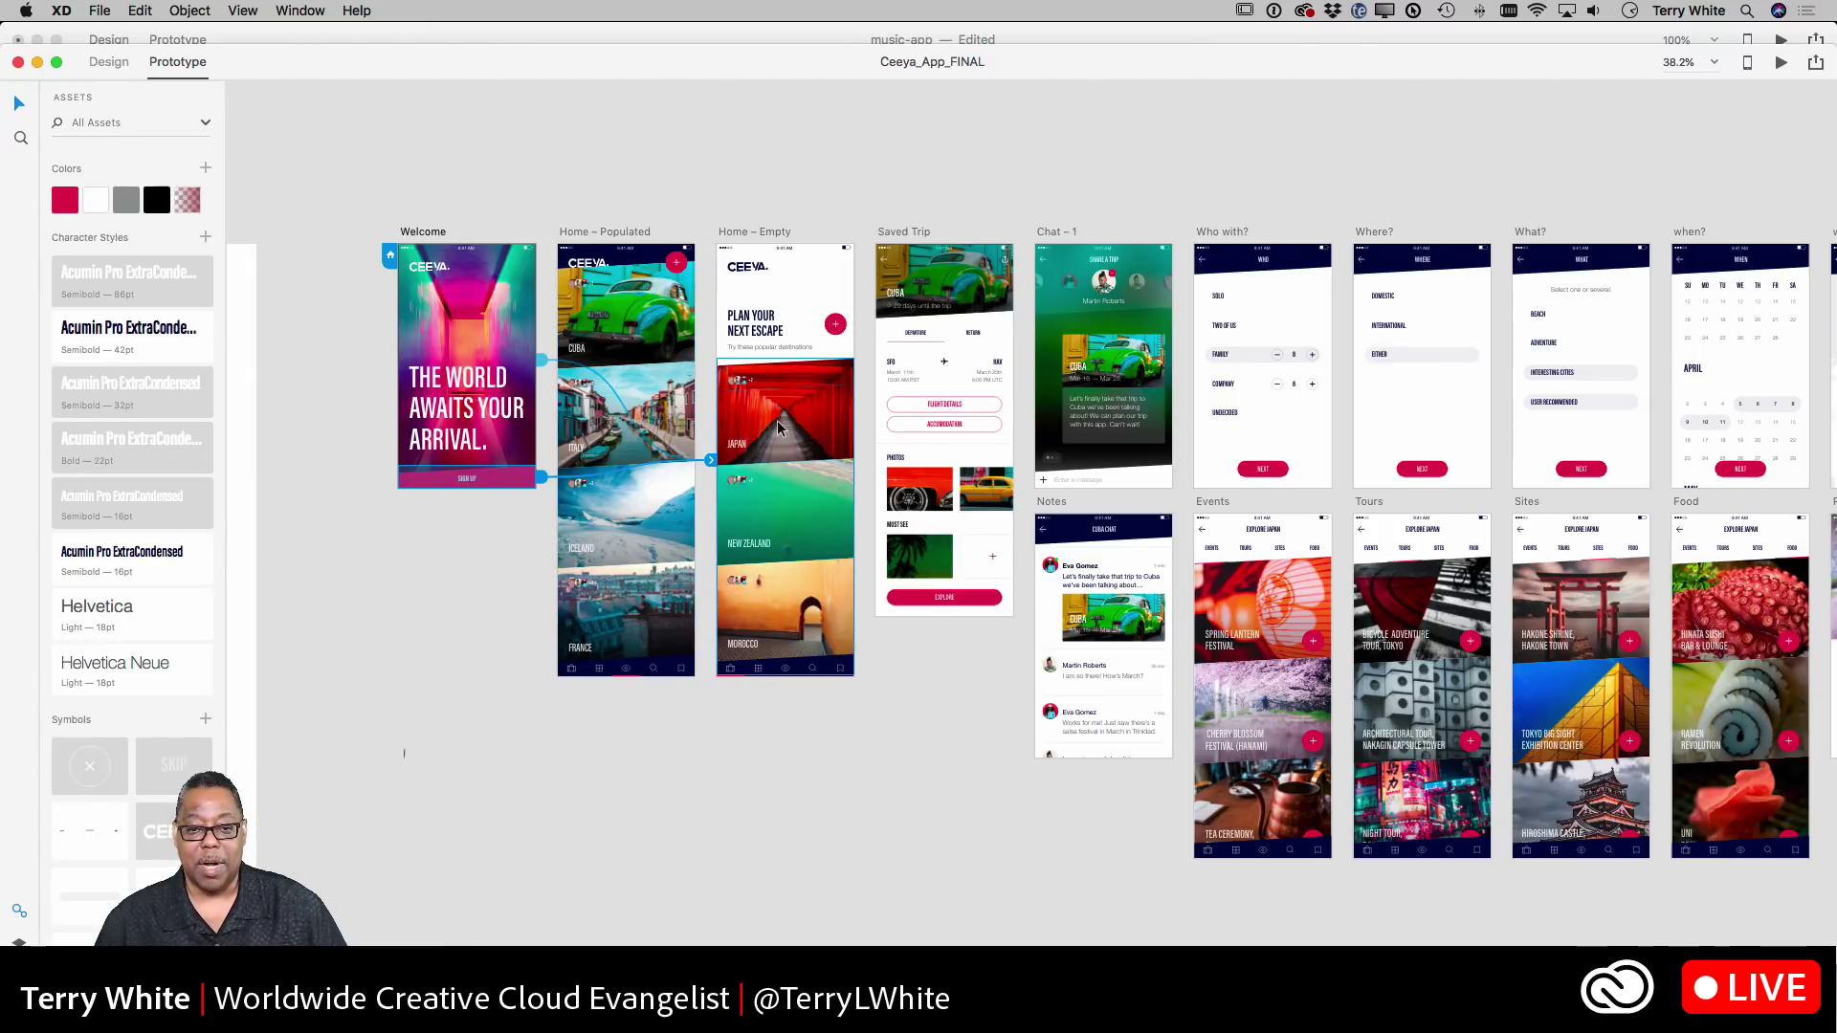
- Link Who with?'s back arrow to Chat – 1, and Chat – 1 to Saved Trip (Dissolve, Ease Out, 0.4 s)
left_click(837, 326)
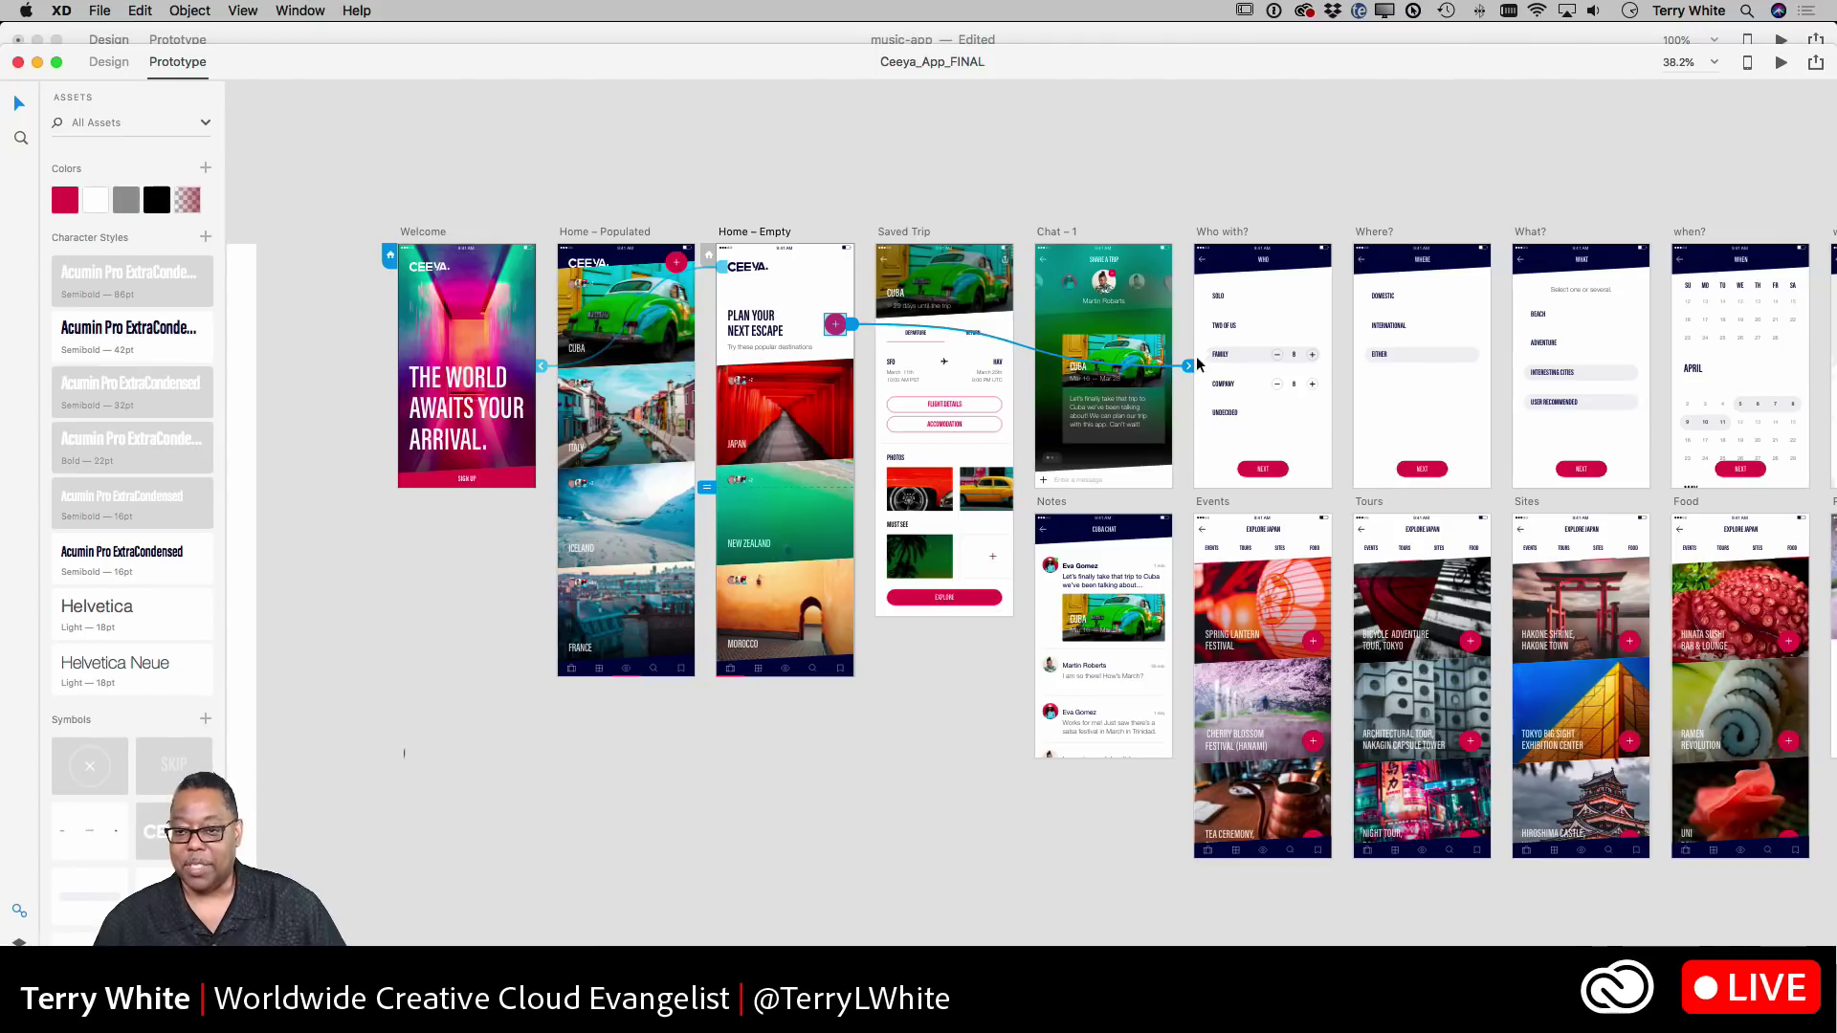
left_click(1202, 260)
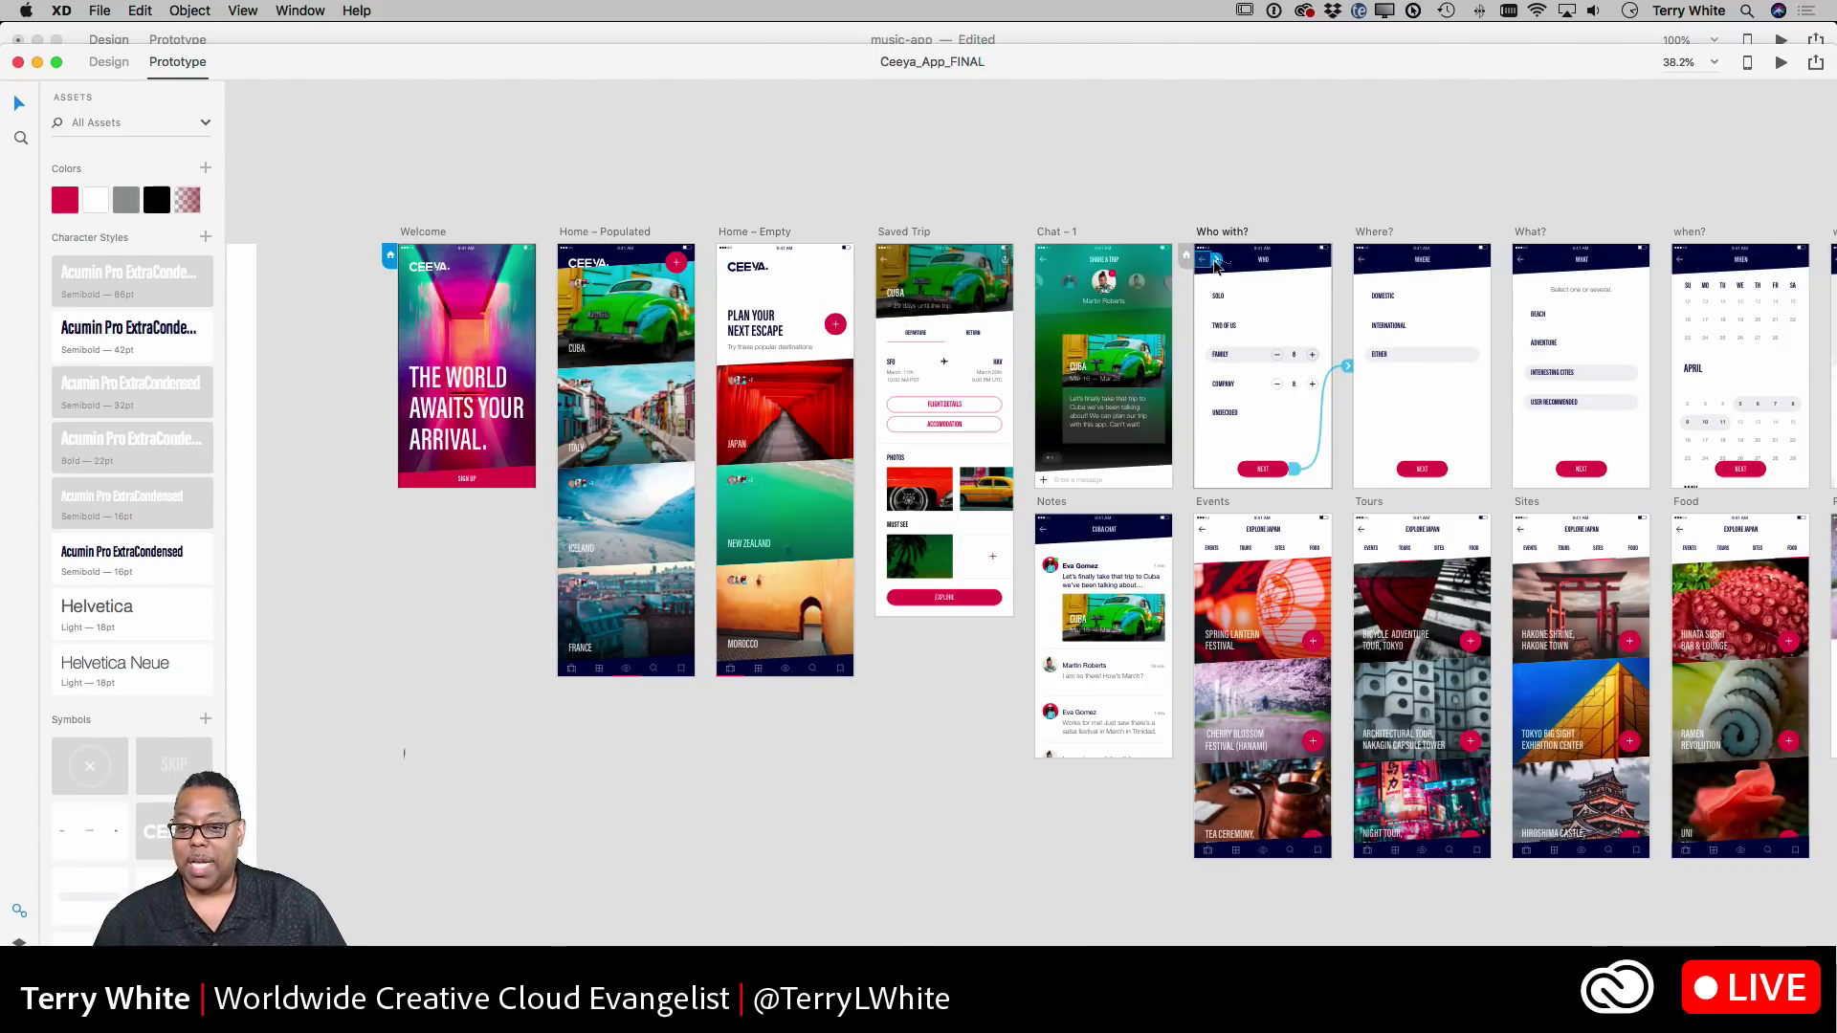
left_click_drag(1218, 267, 1139, 316)
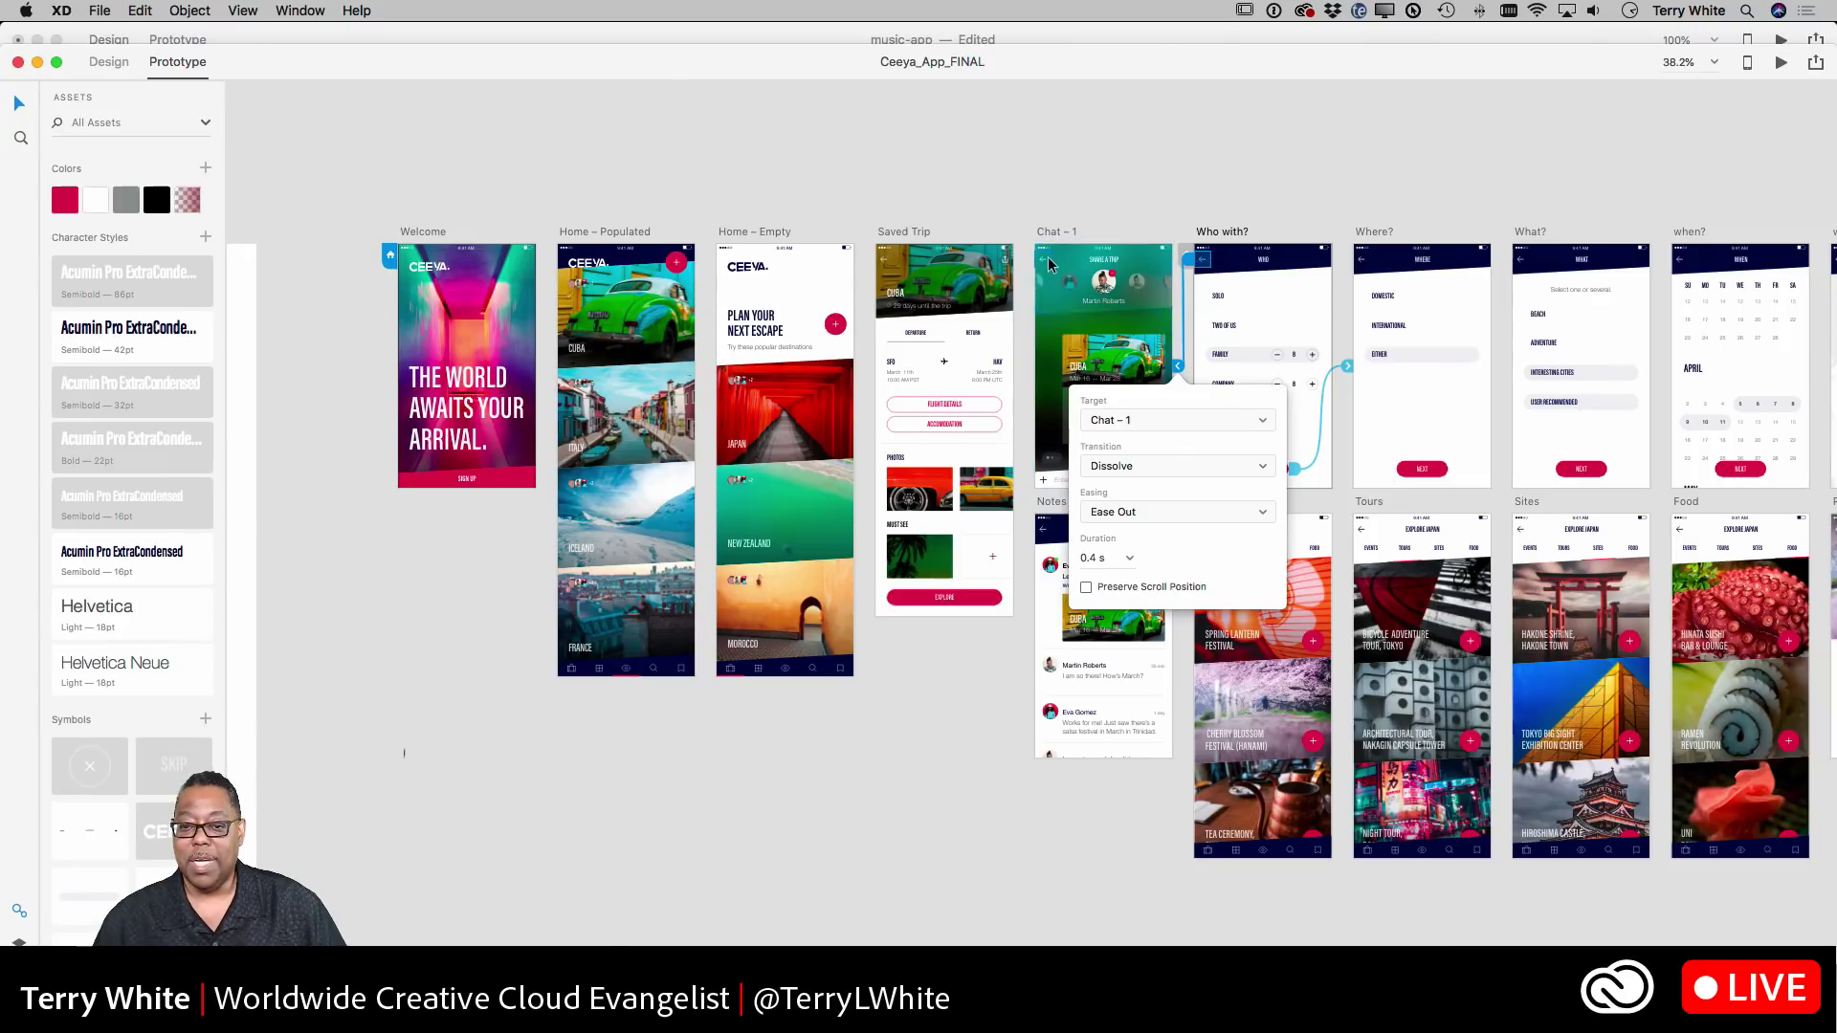
left_click(1051, 264)
left_click_drag(1055, 265, 914, 354)
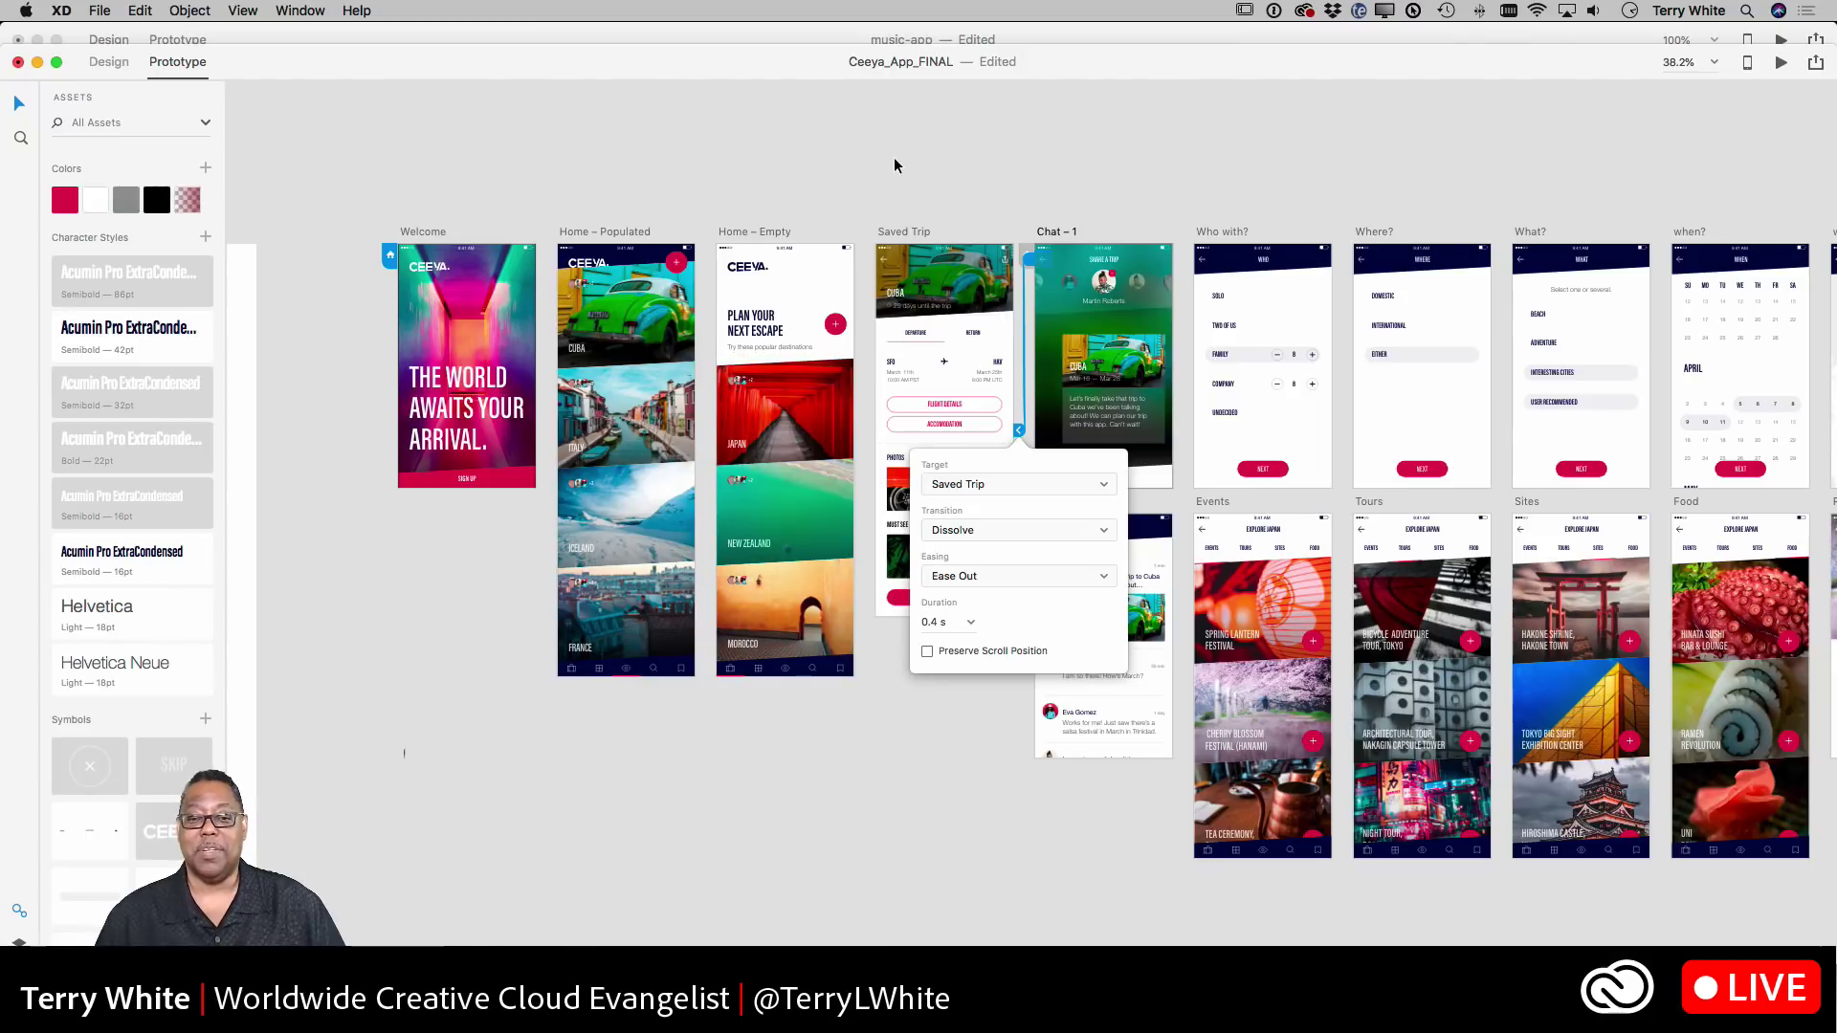
left_click(896, 168)
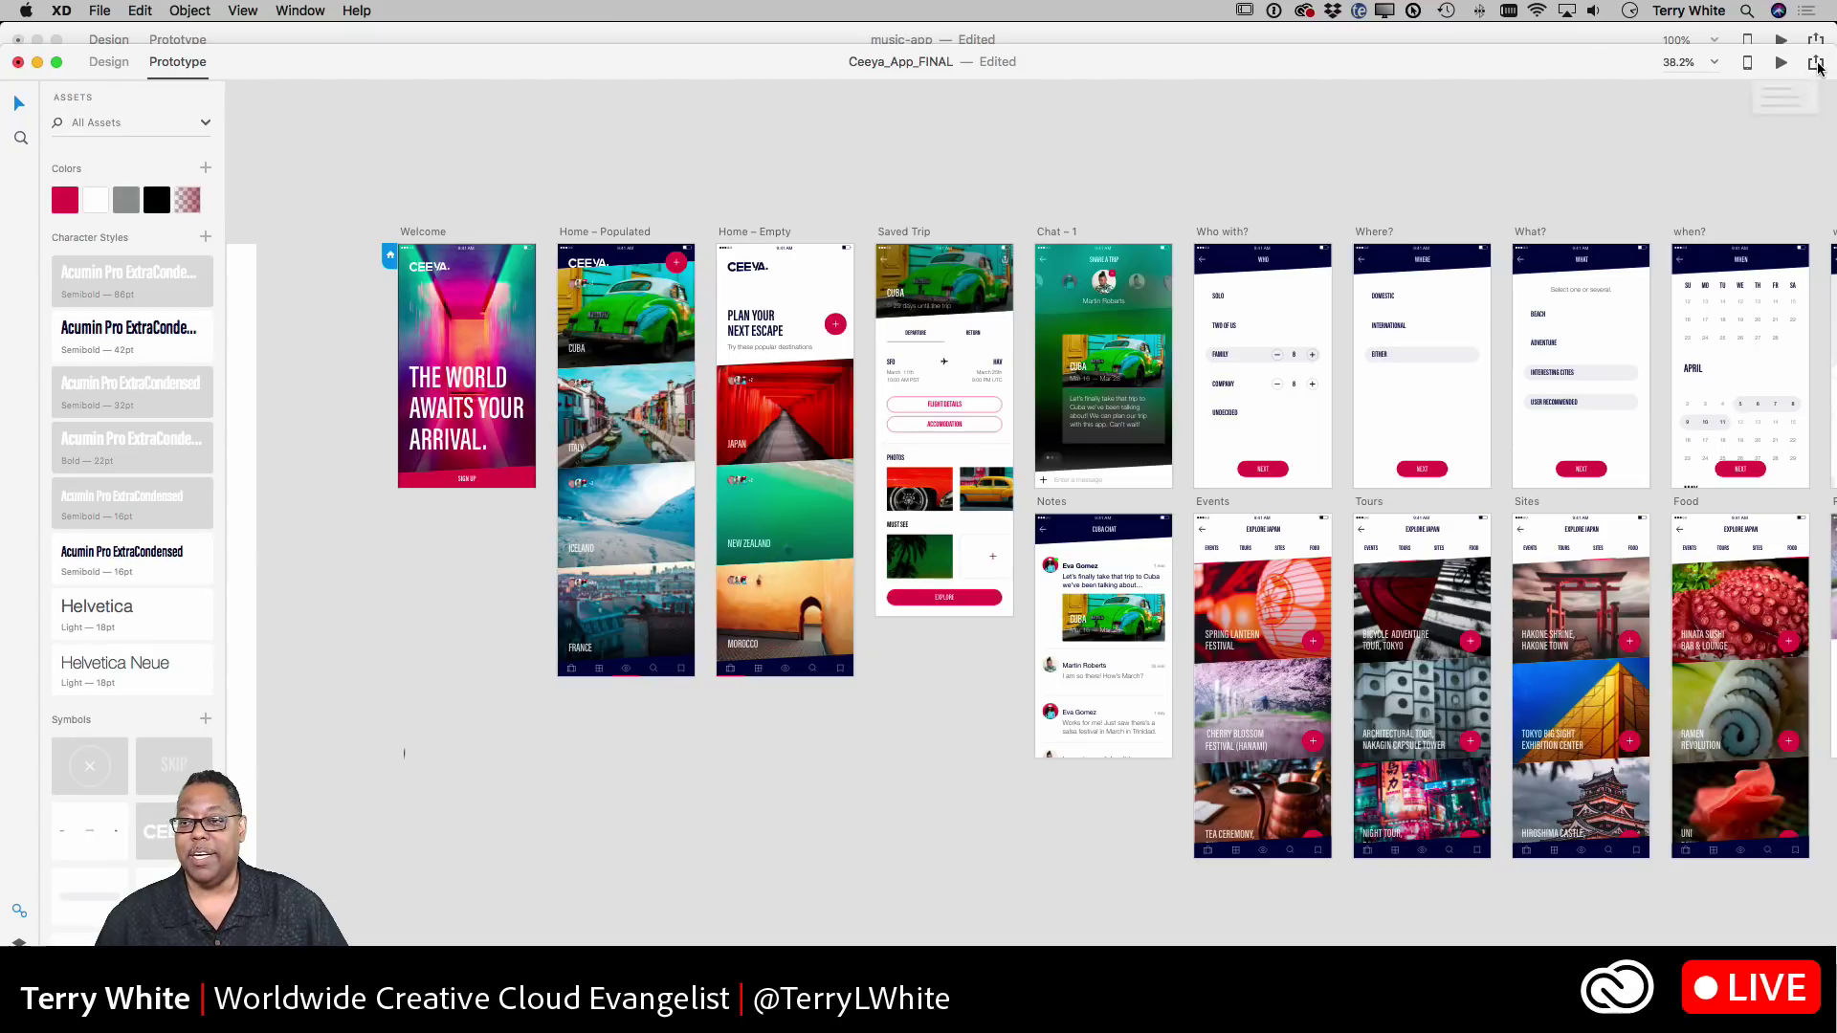
- Publish Ceeya_App_FINAL as a public link with comments and hotspot hints, then open the link menu
left_click(1817, 65)
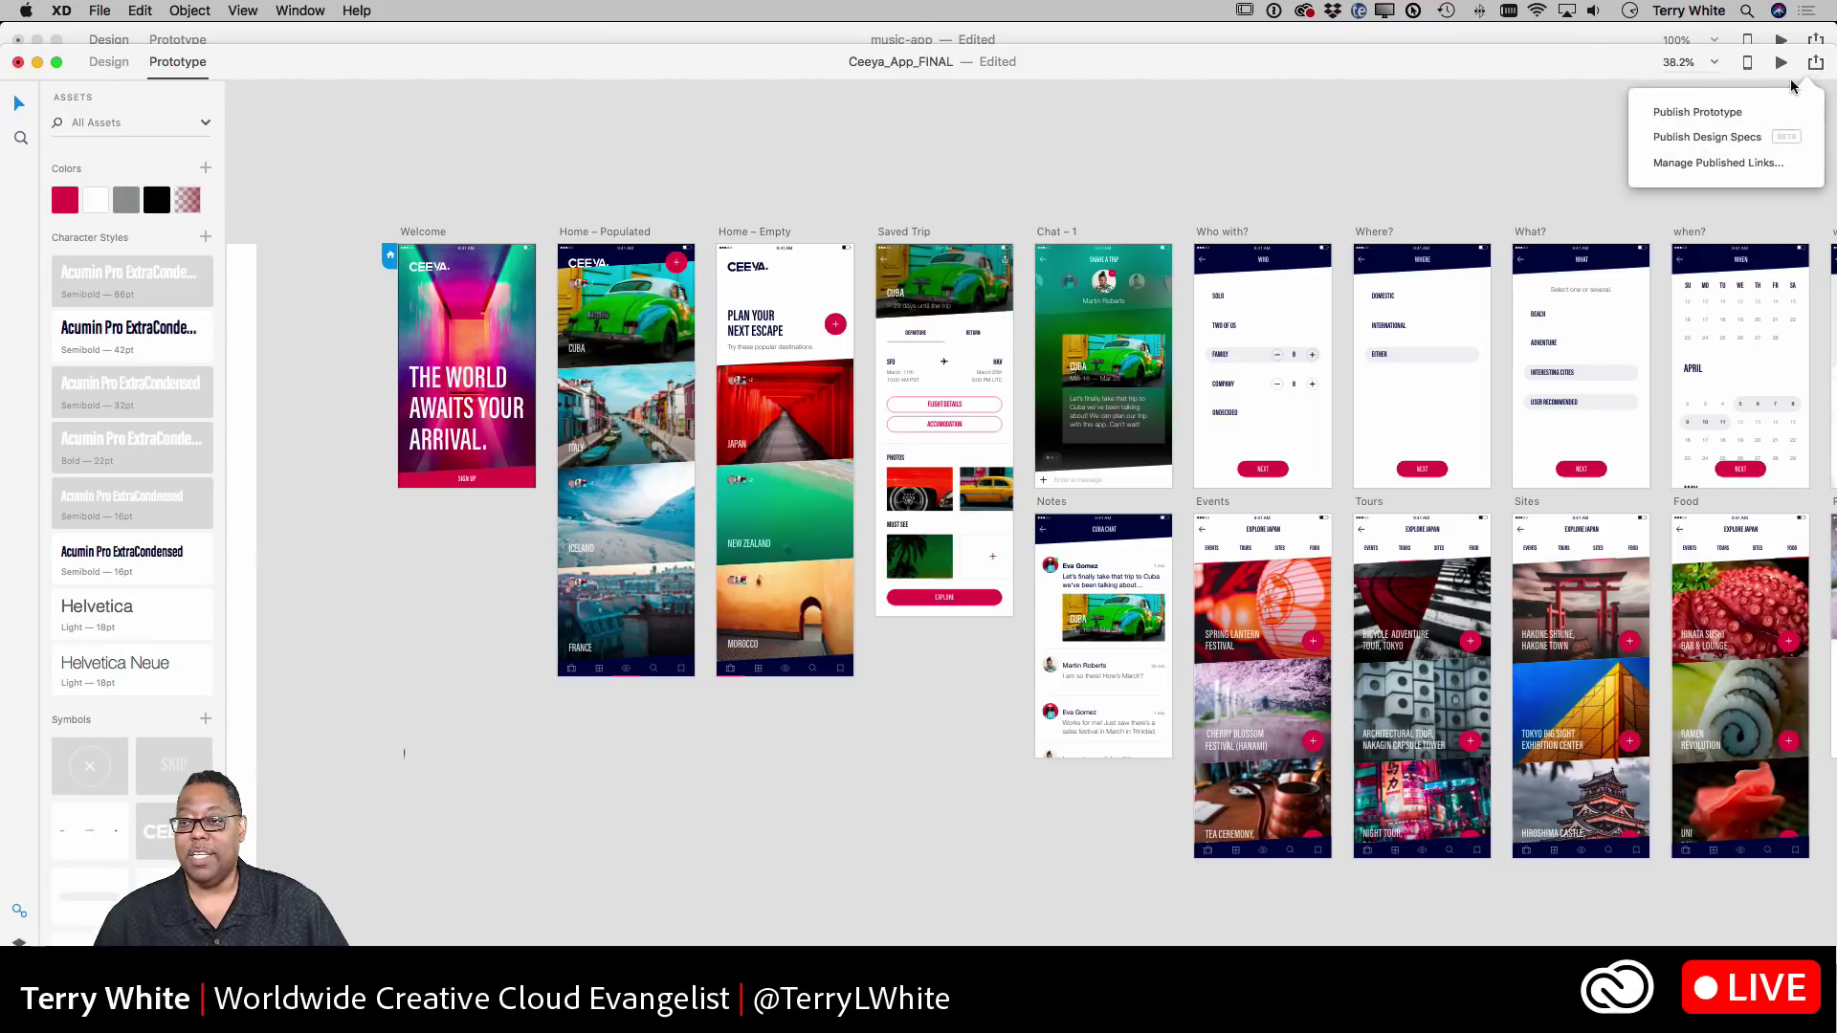
left_click(1719, 116)
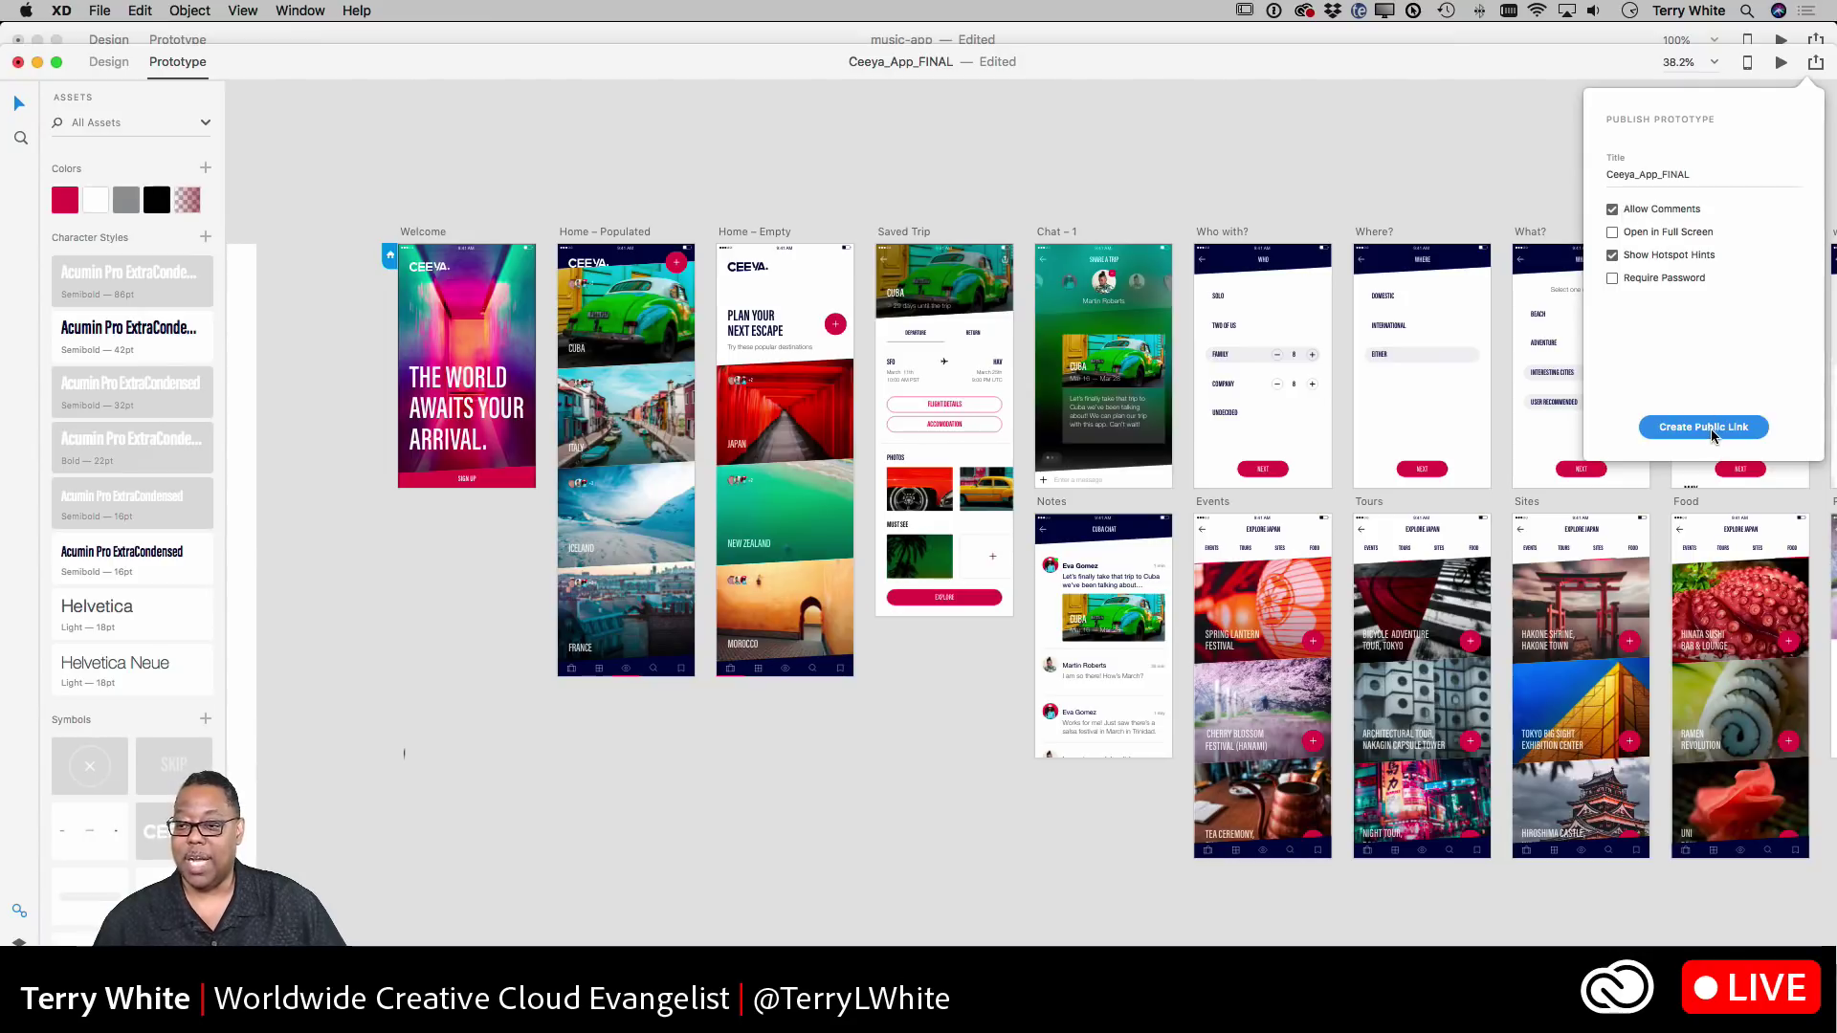
left_click(1682, 433)
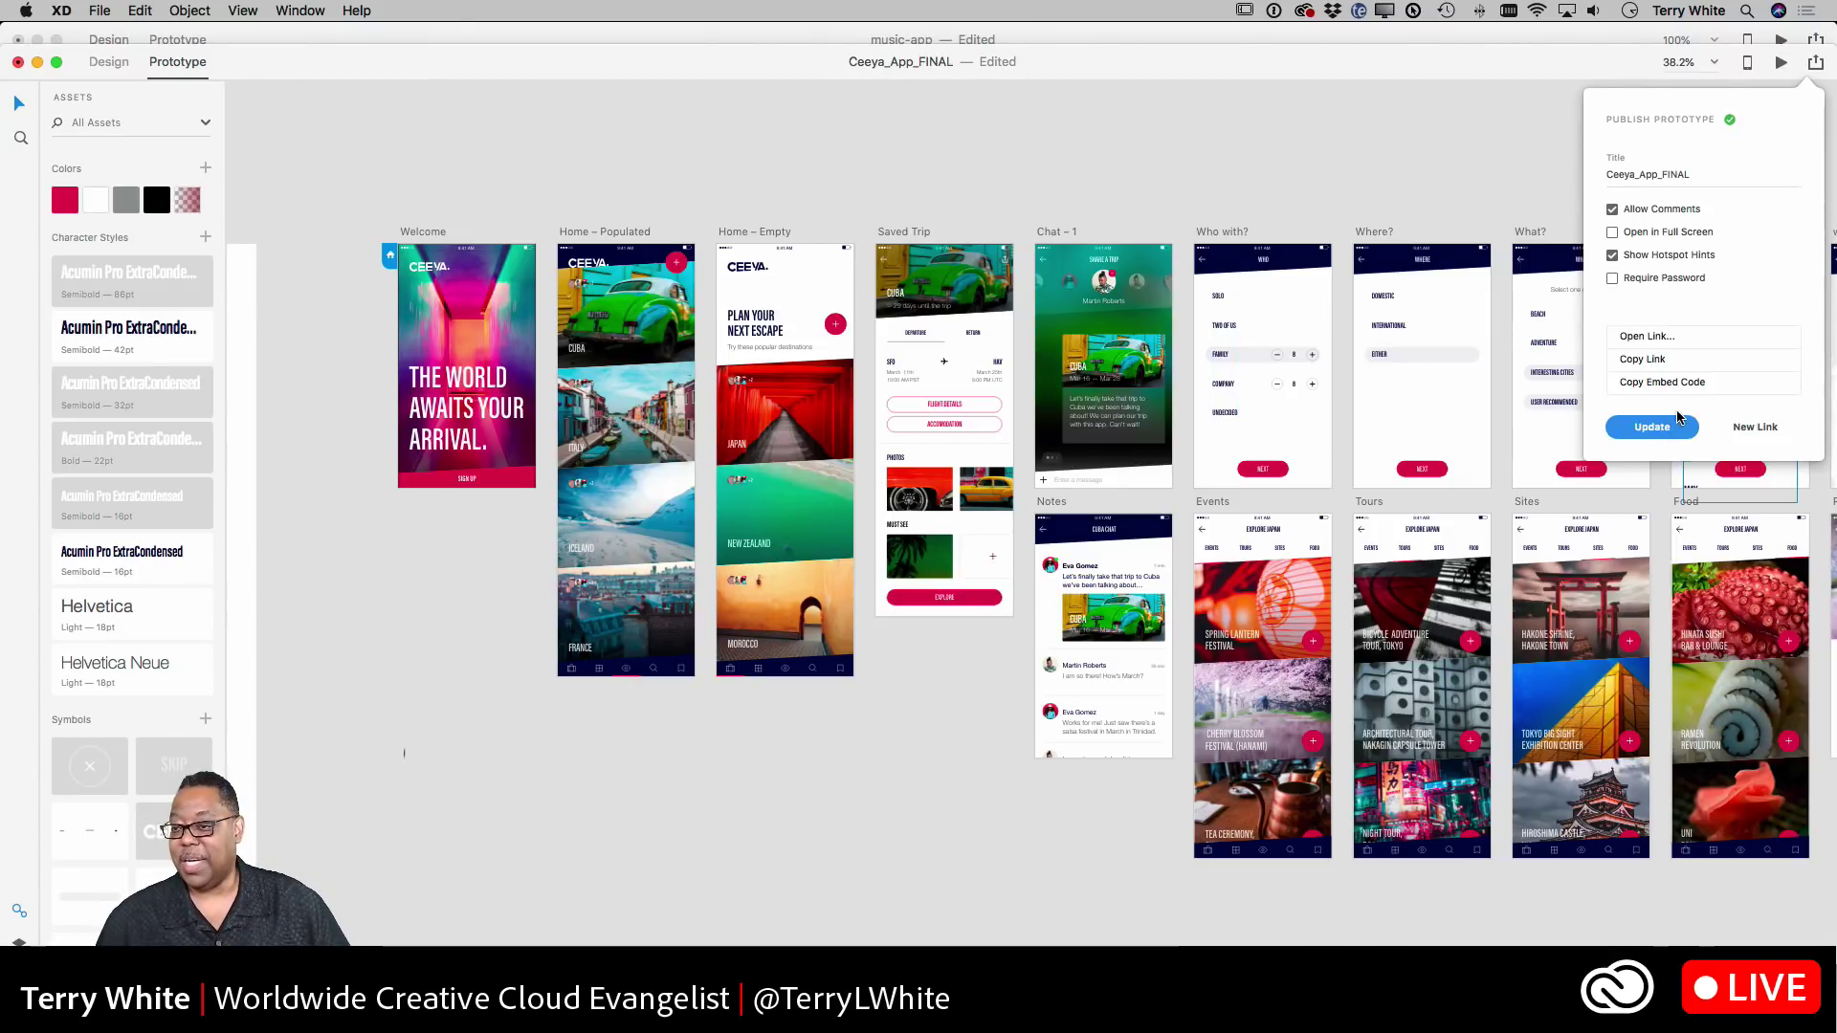
left_click(1644, 337)
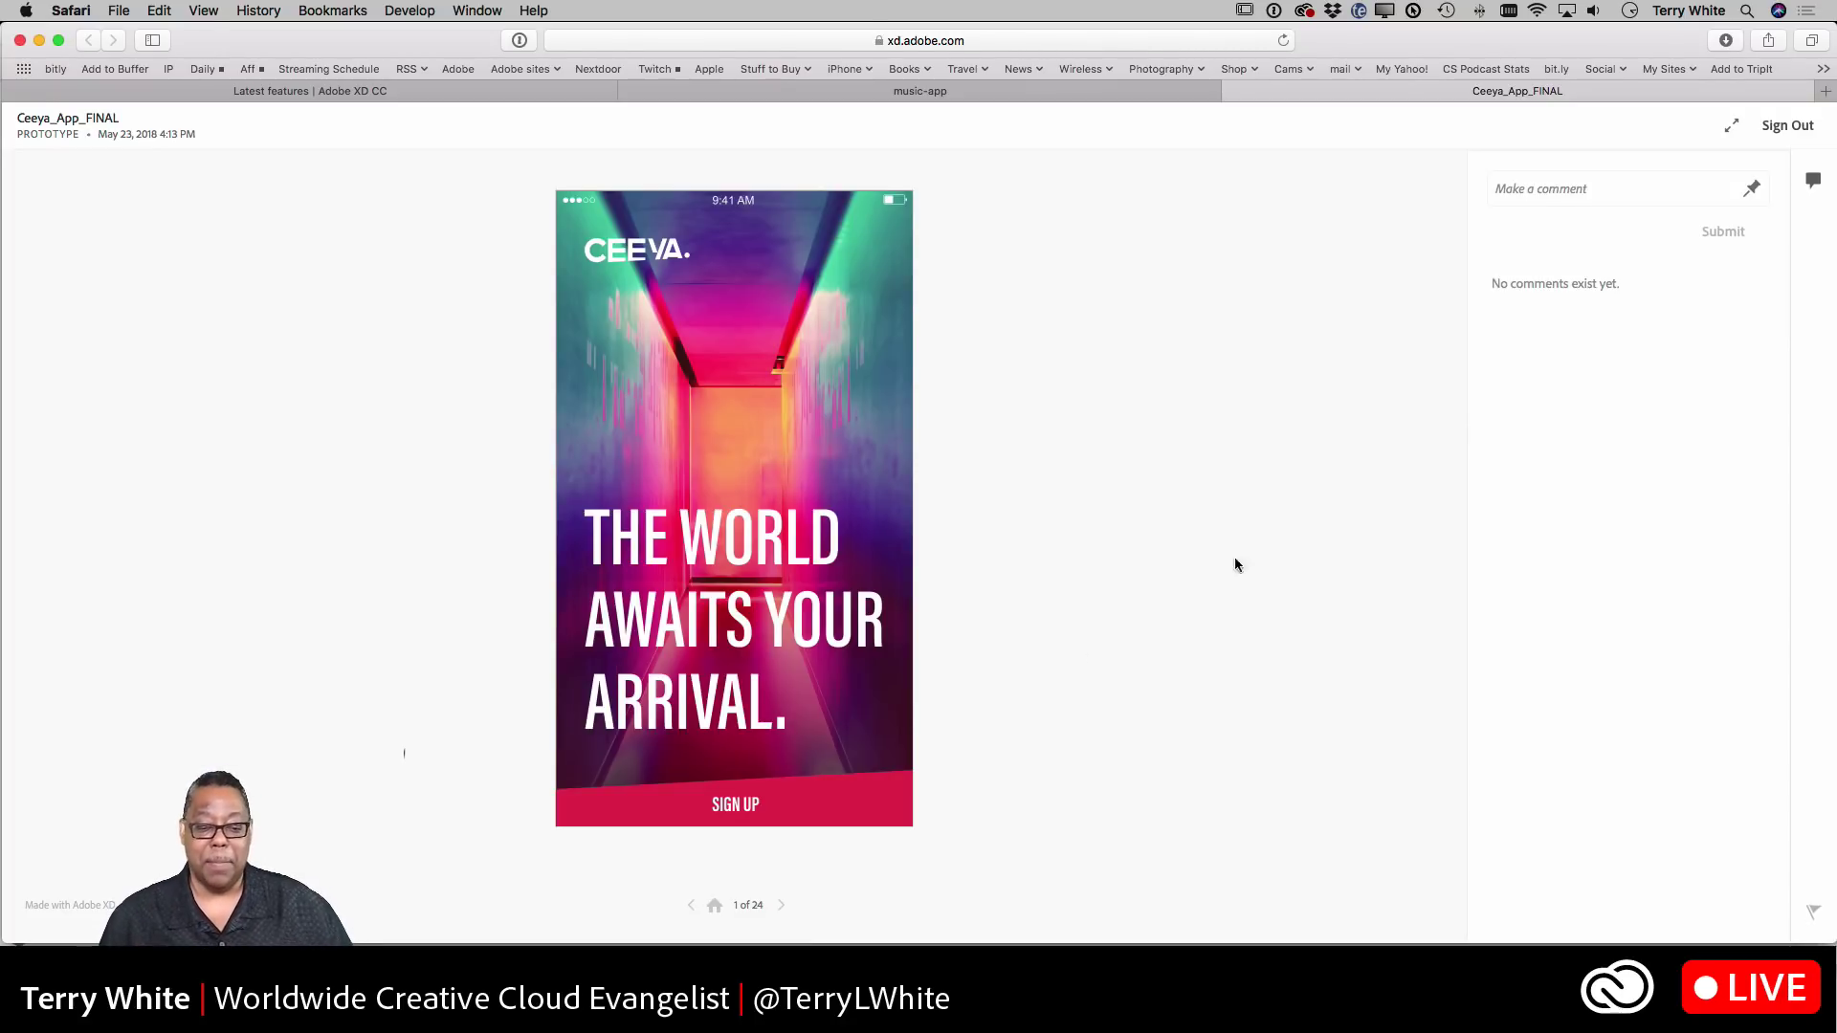
- In the browser prototype, tap Sign Up, scroll home, open WHO via +, go back, then return to XD
left_click(716, 806)
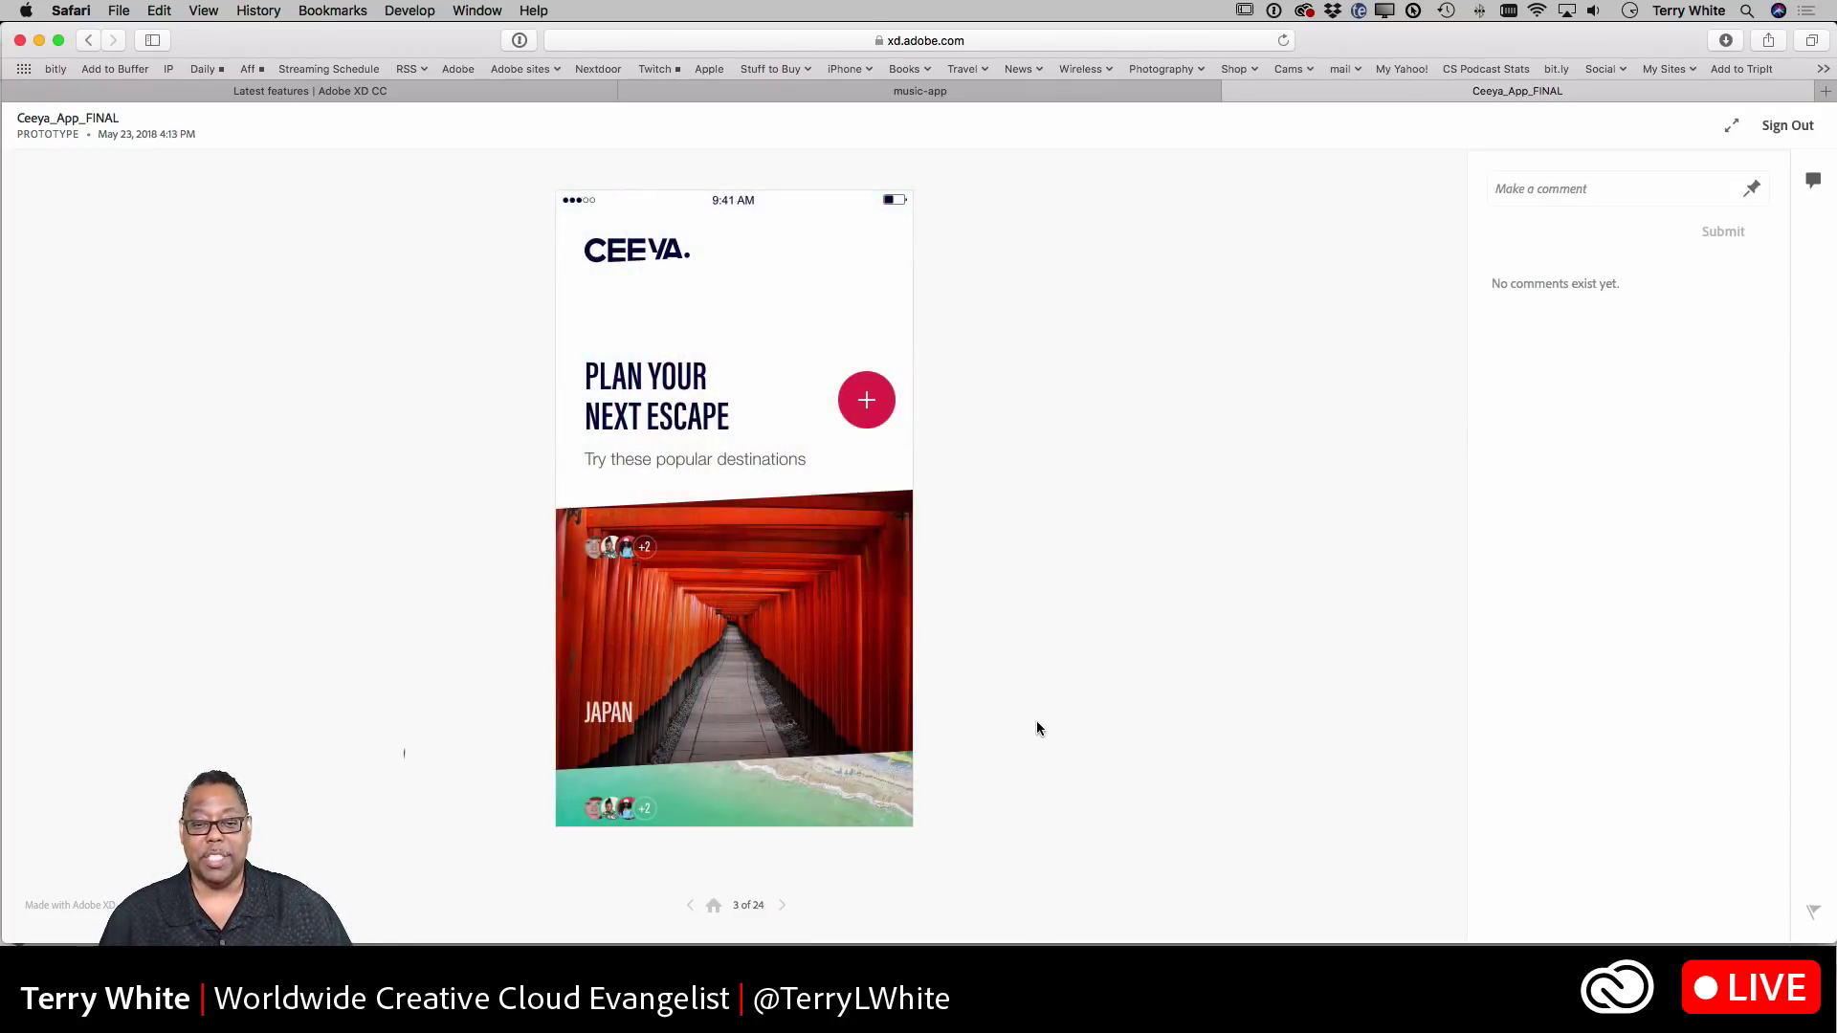
scroll(726, 603, "down", 5)
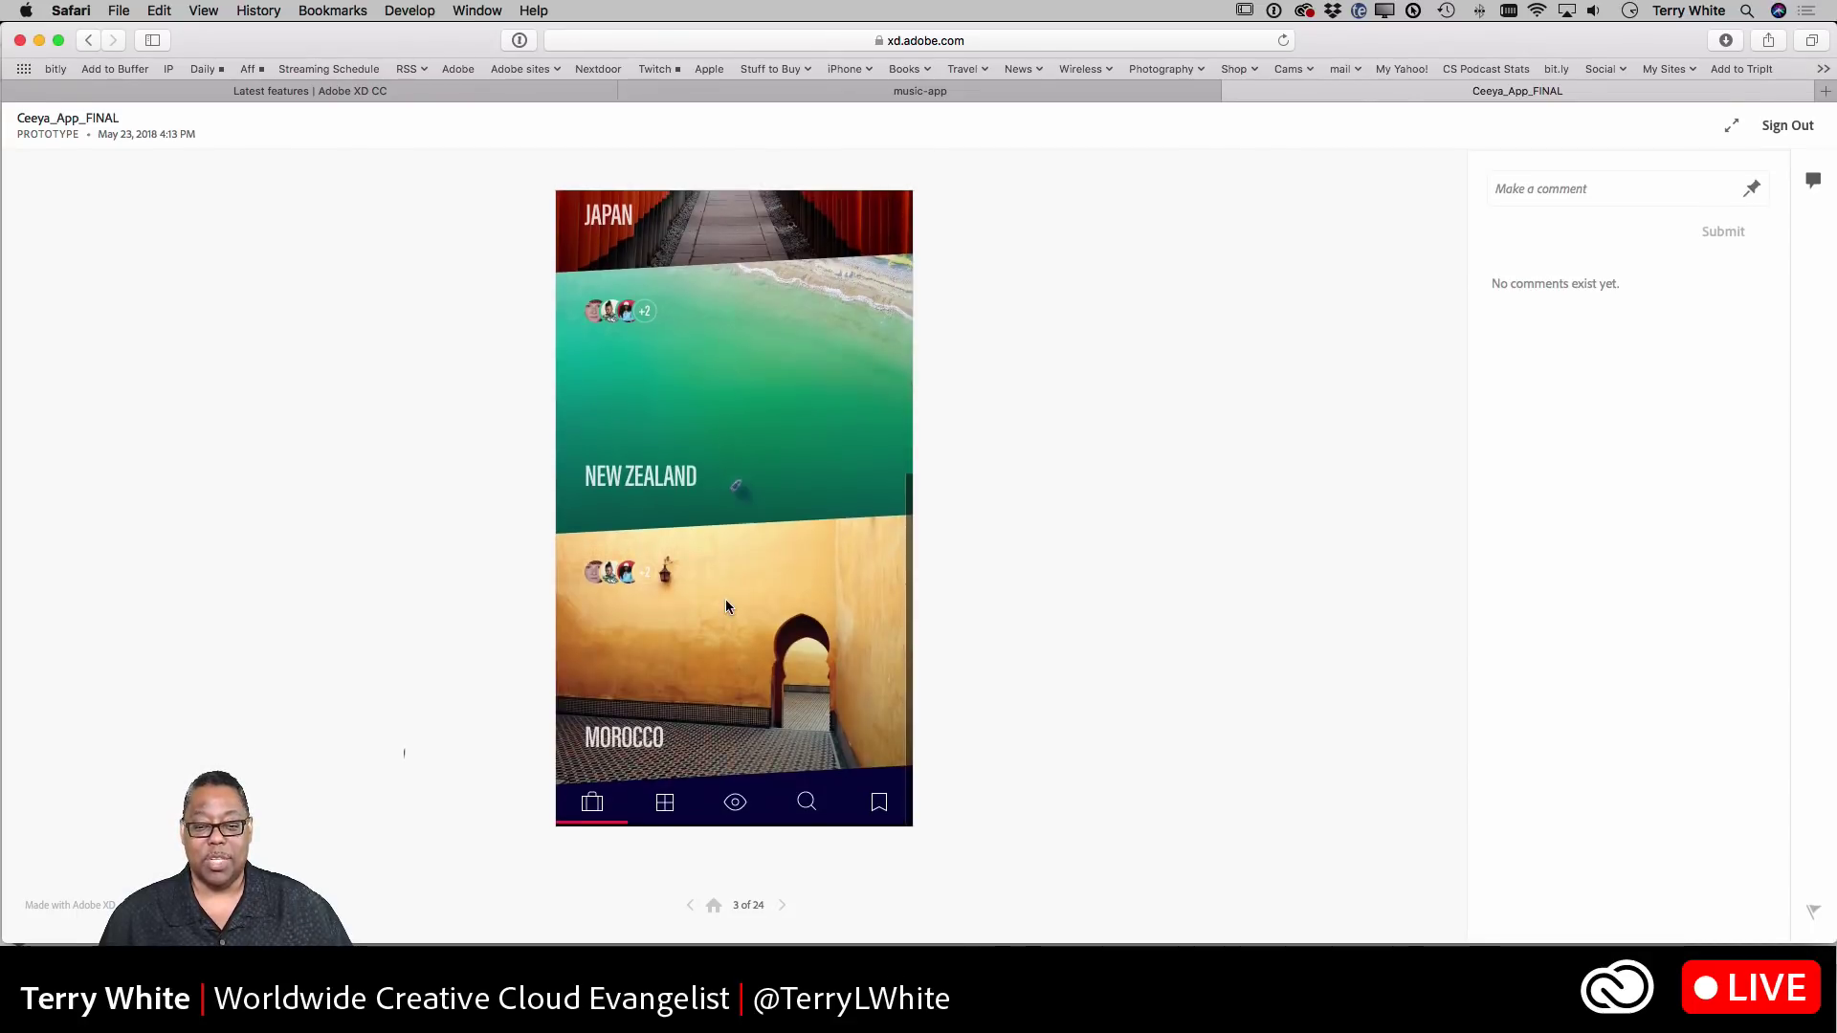
scroll(726, 603, "up", 5)
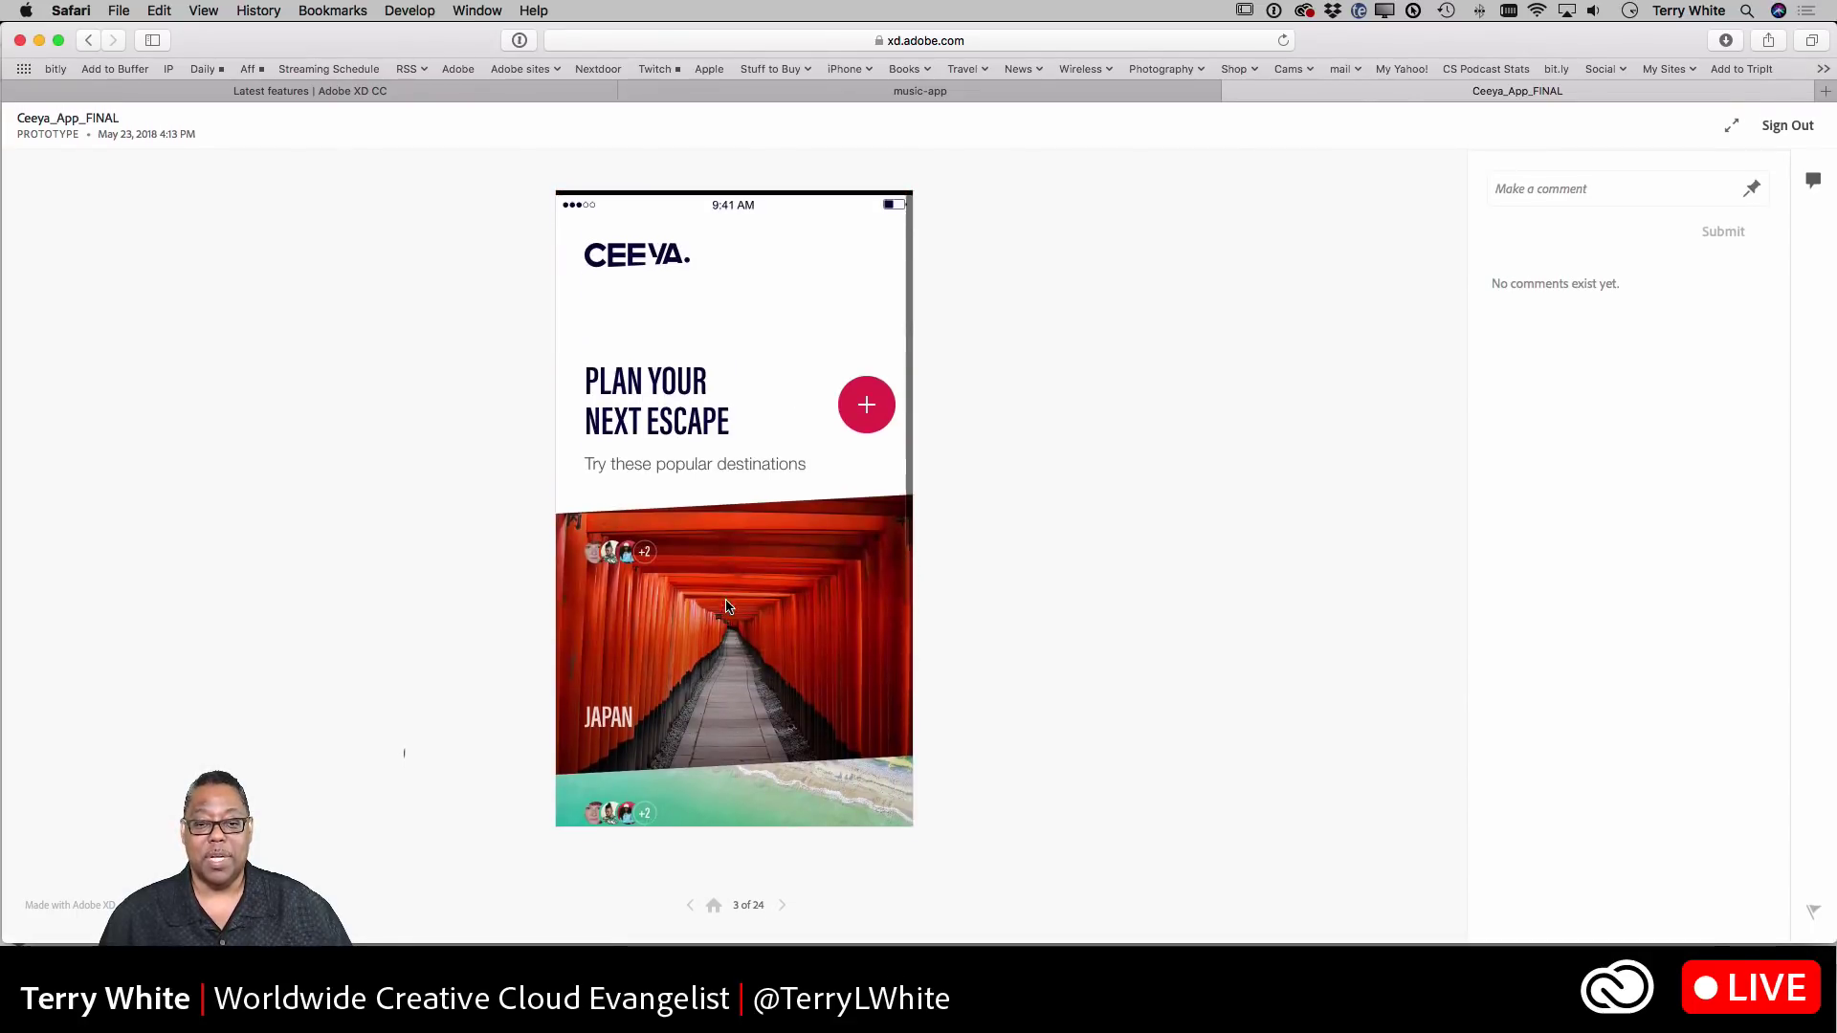
left_click(860, 415)
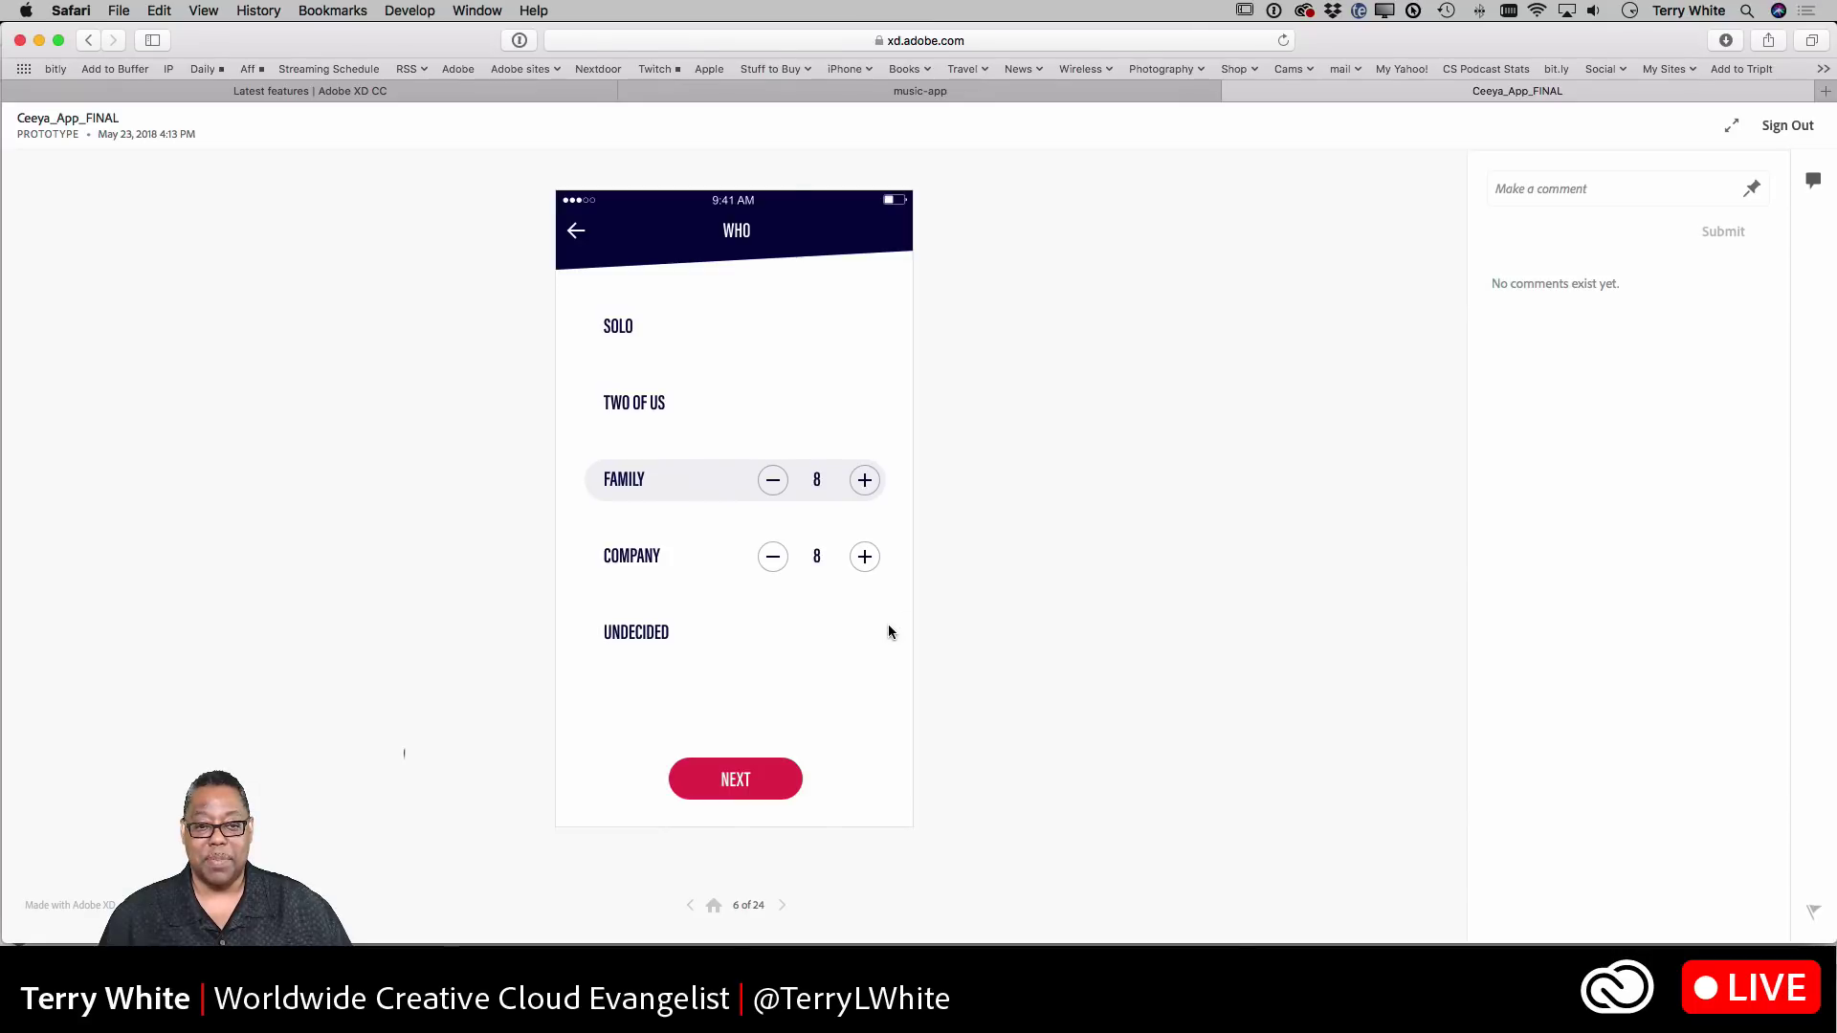
left_click(574, 234)
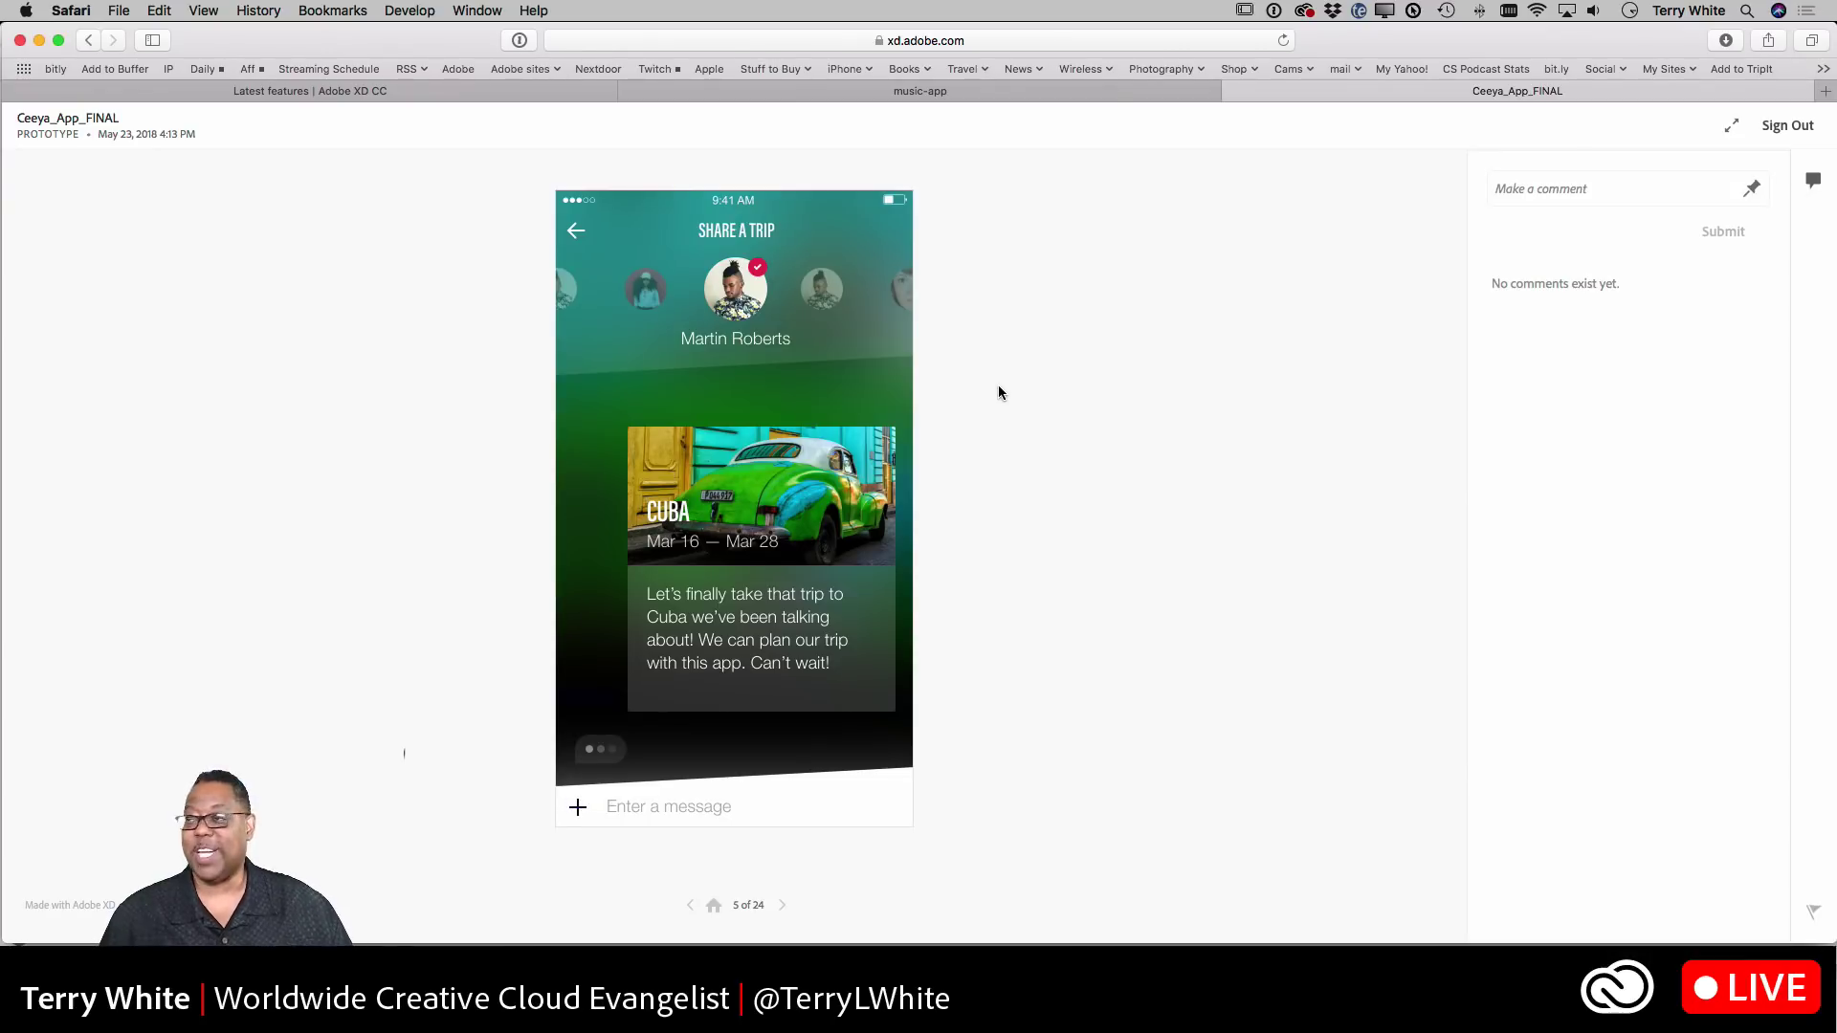
key("super+Tab")
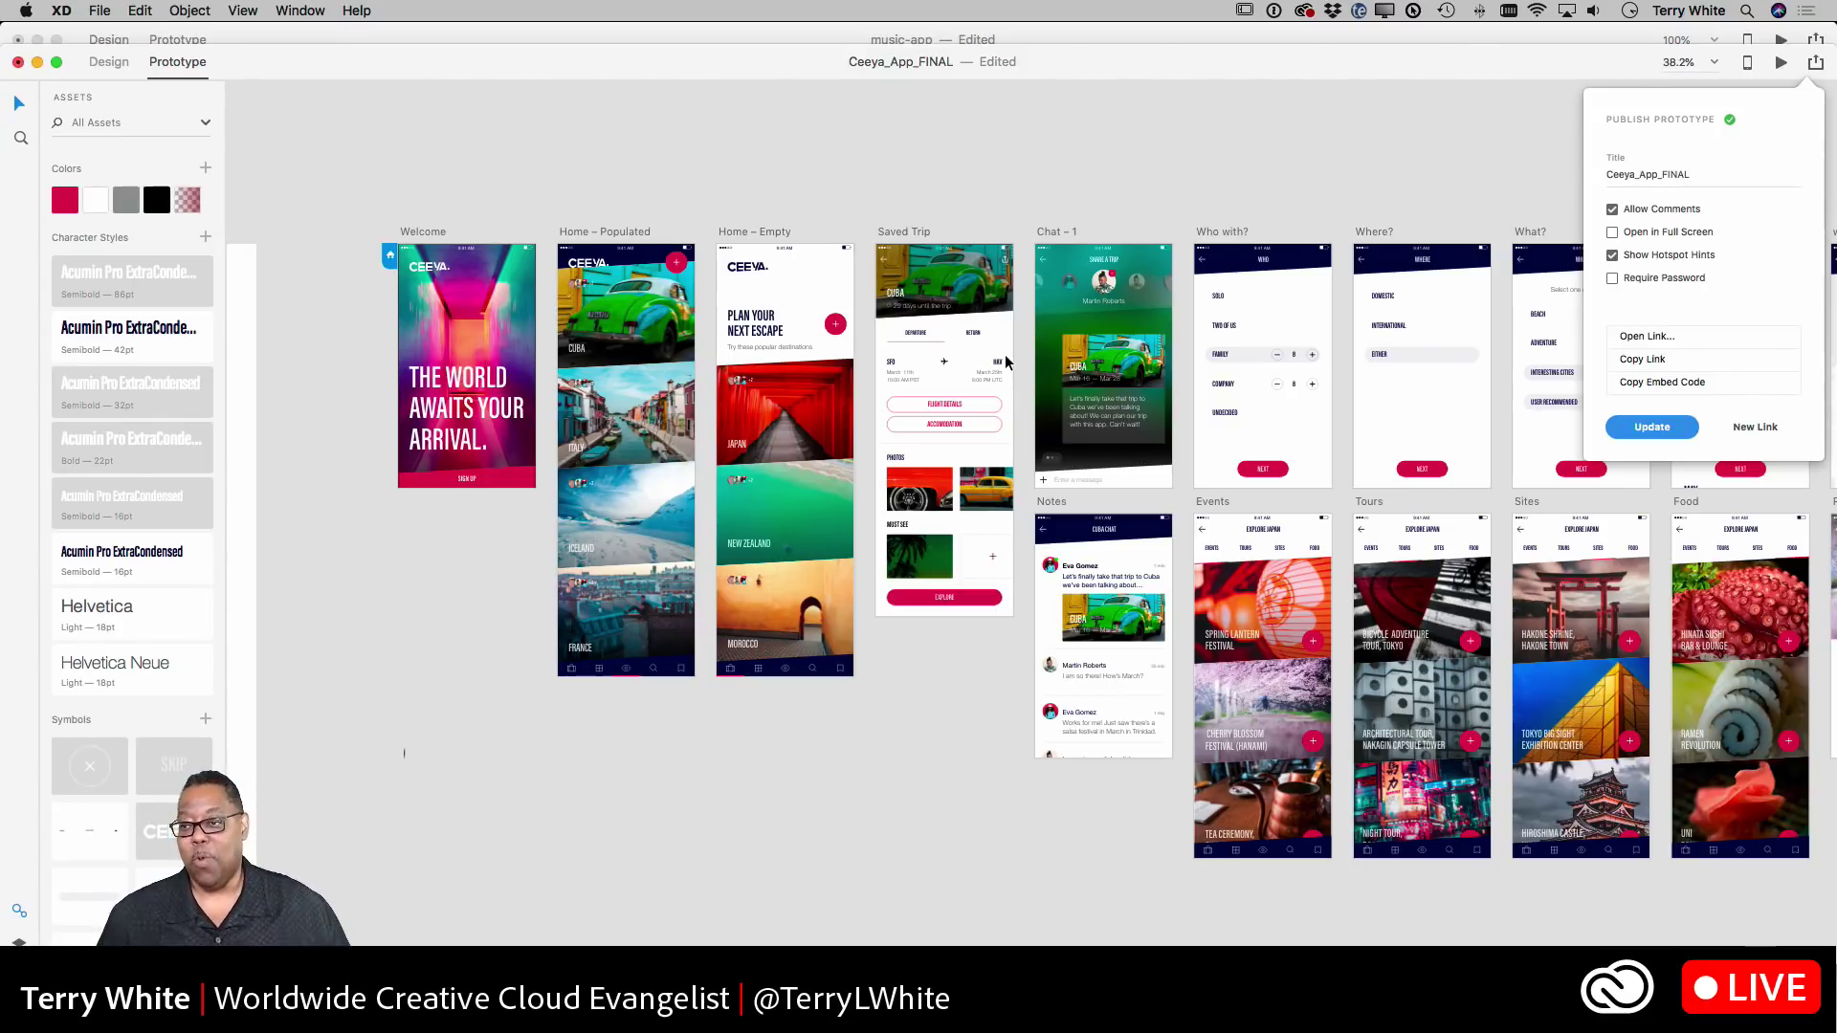
- Close the Publish panel, confirm an iOS Device is connected for live preview, and move the window up
scroll(887, 434, "up", 5)
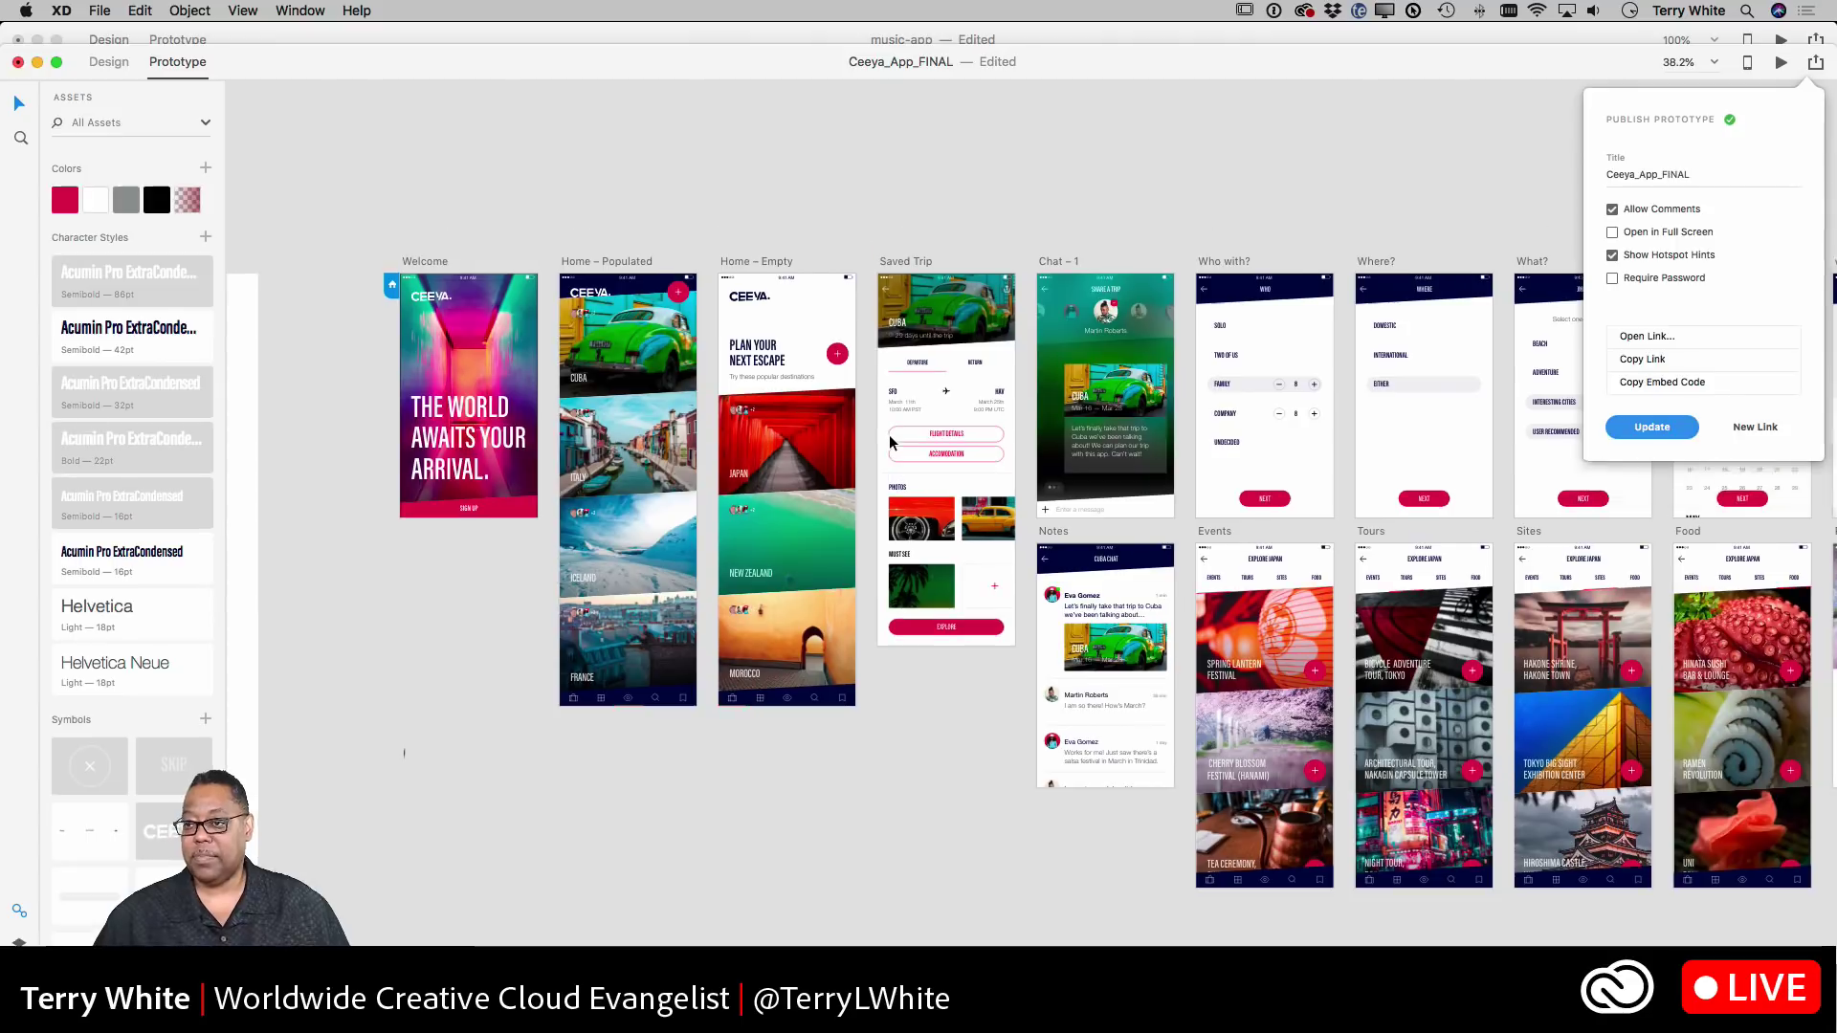
scroll(900, 441, "down", 3)
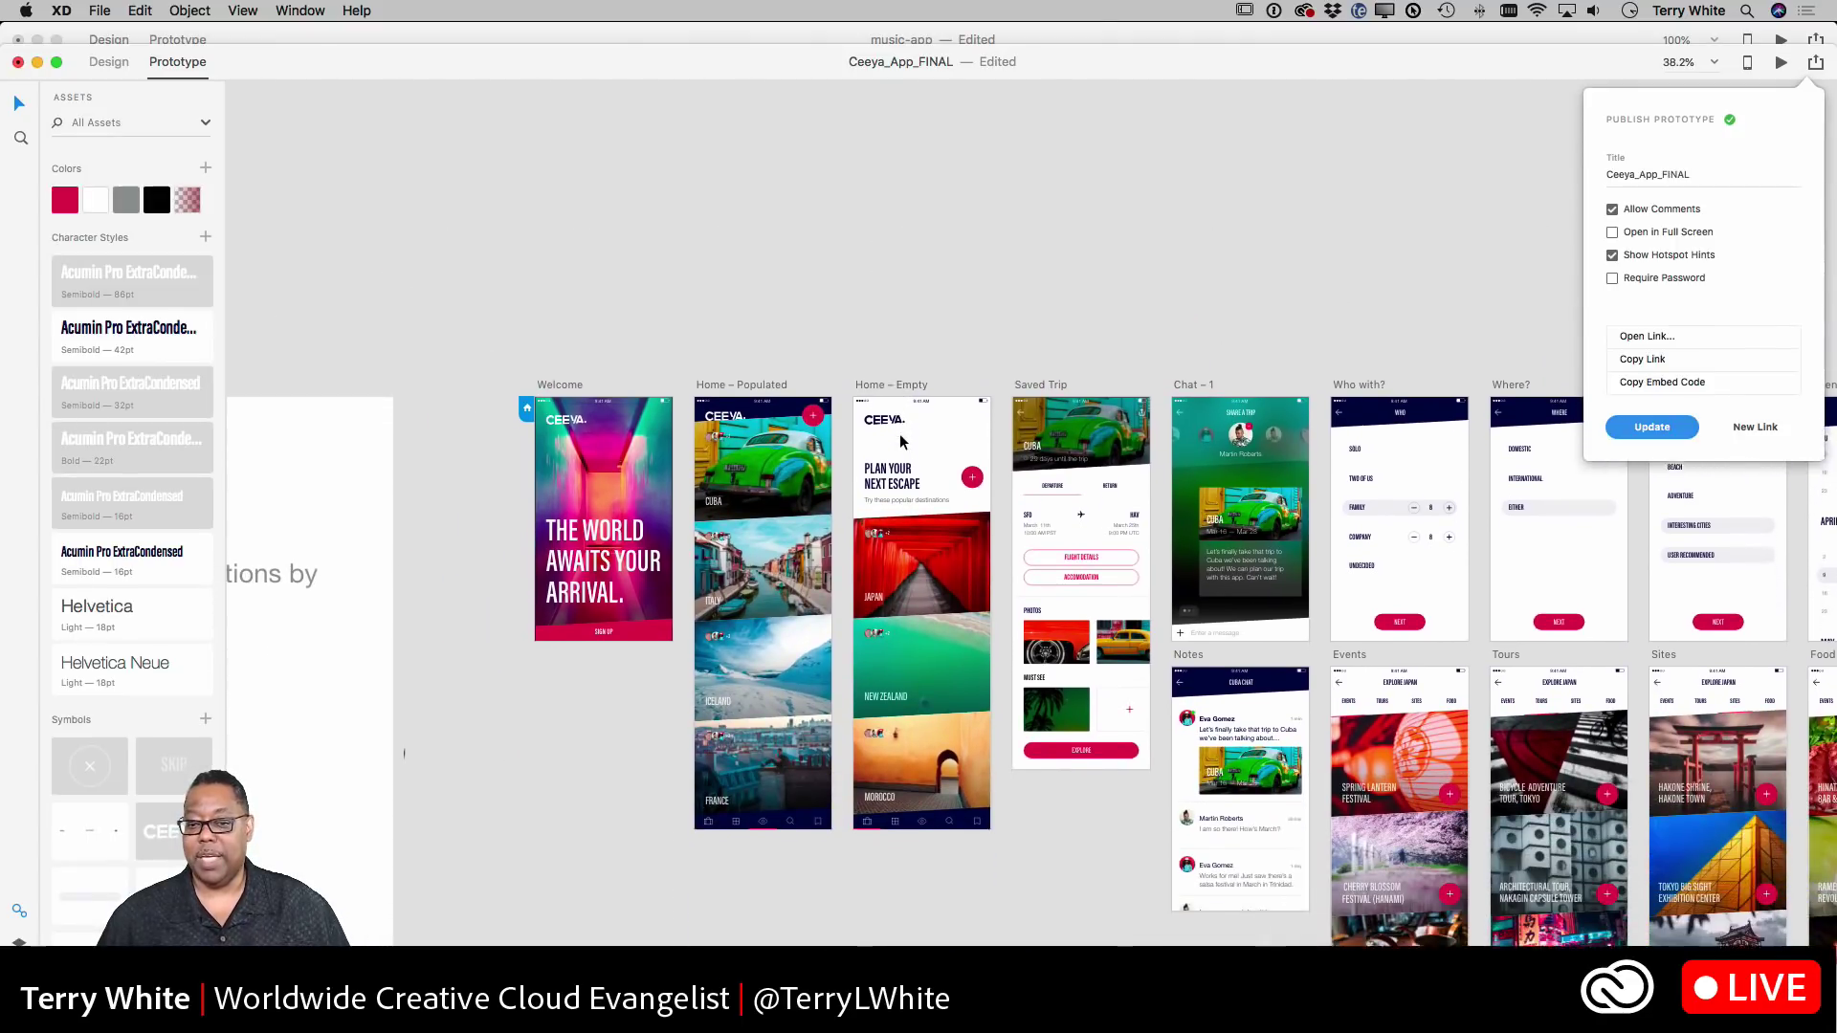
left_click(1320, 188)
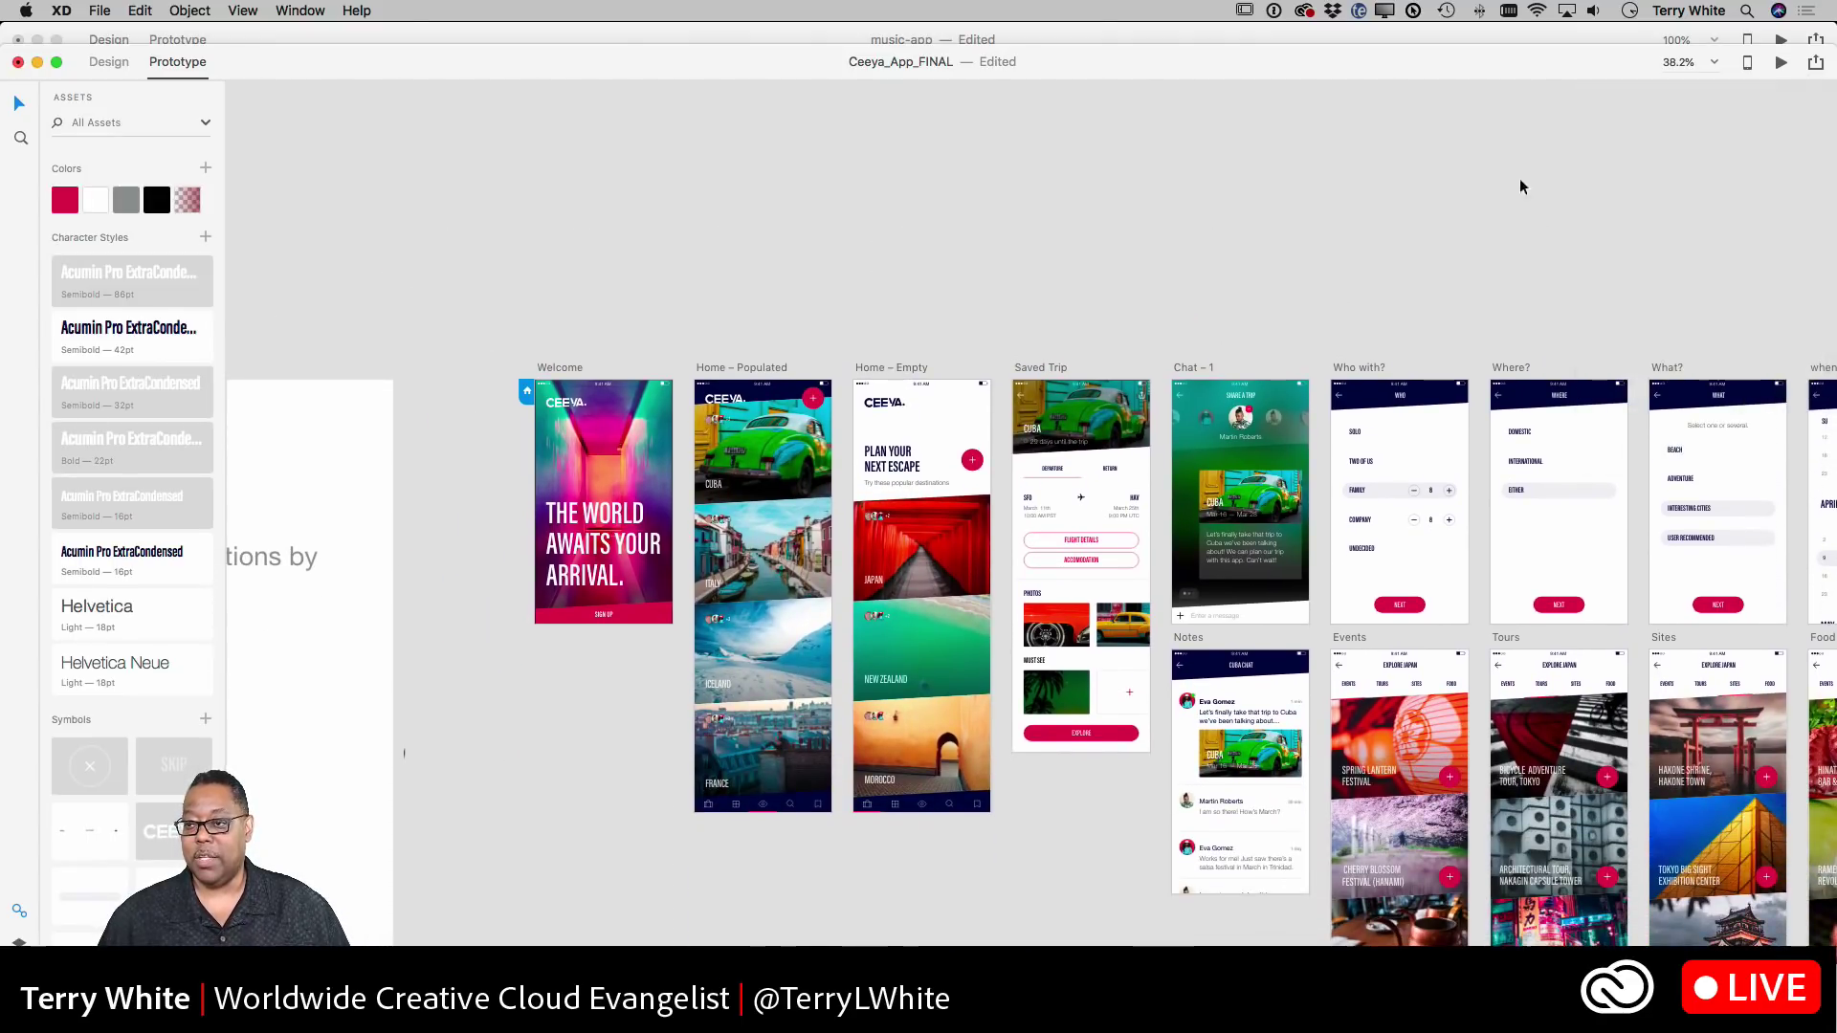
left_click(1747, 63)
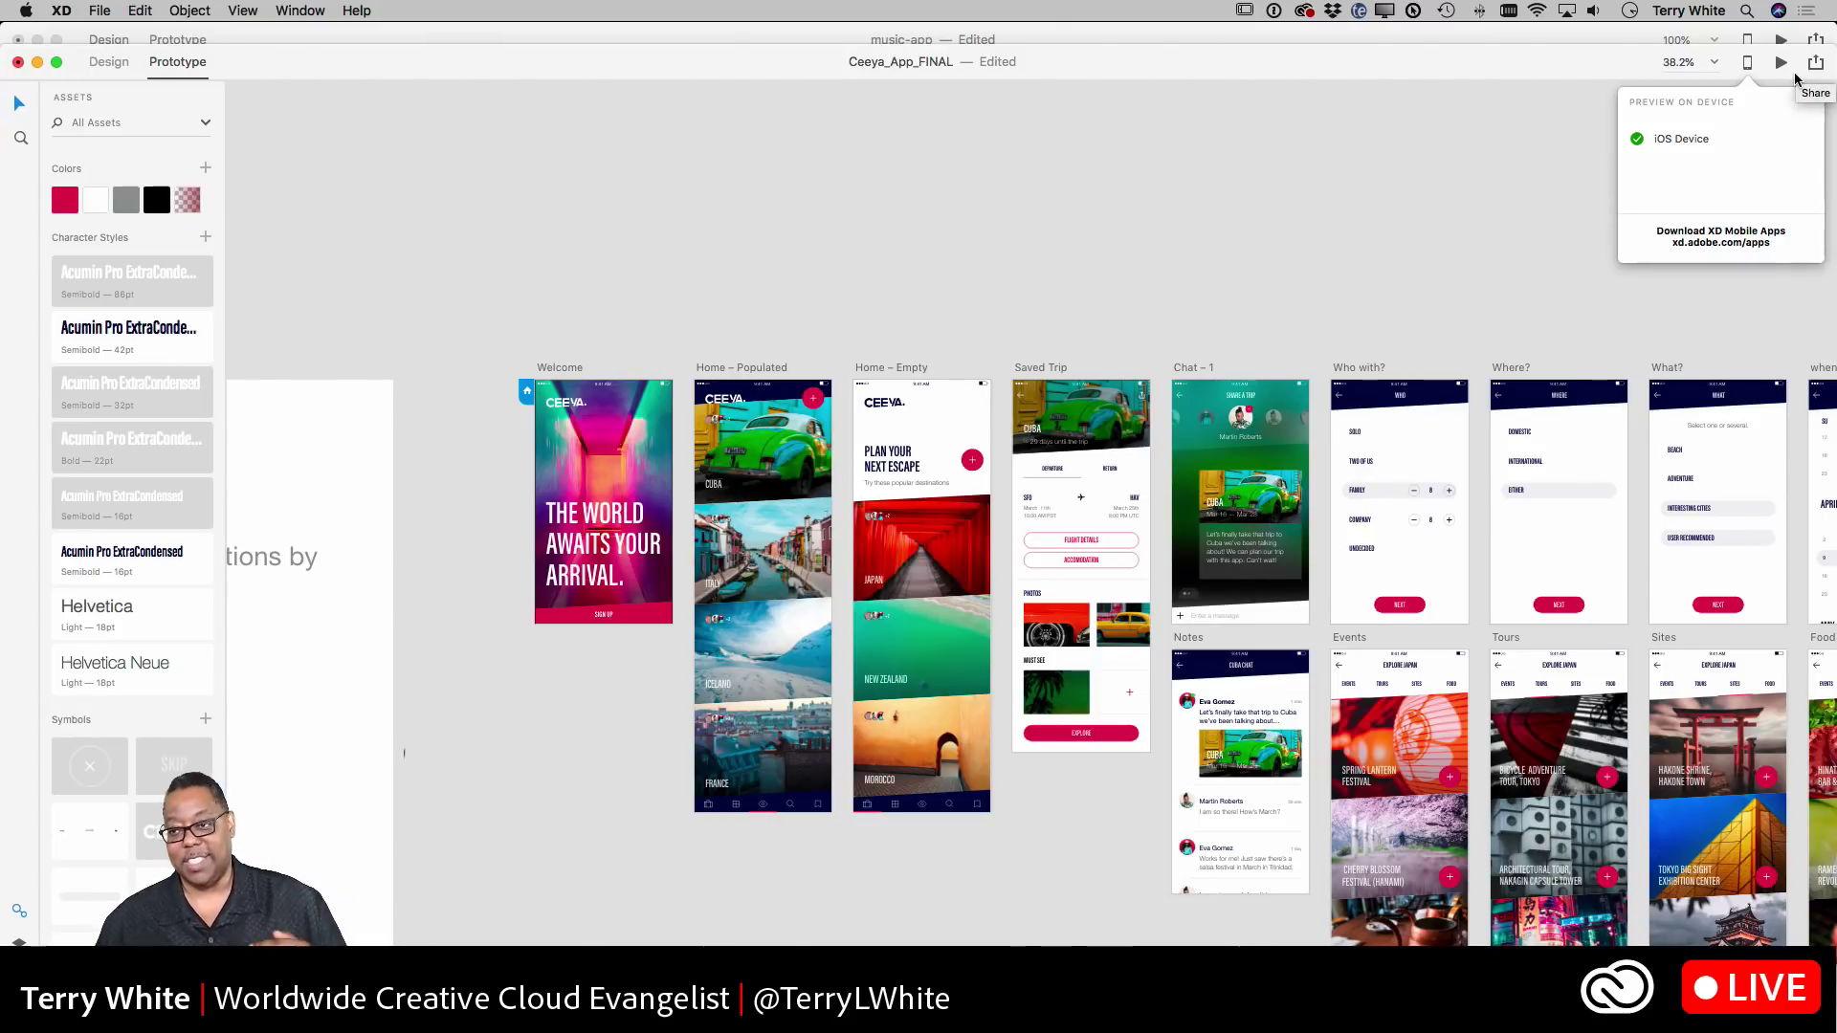
left_click(647, 82)
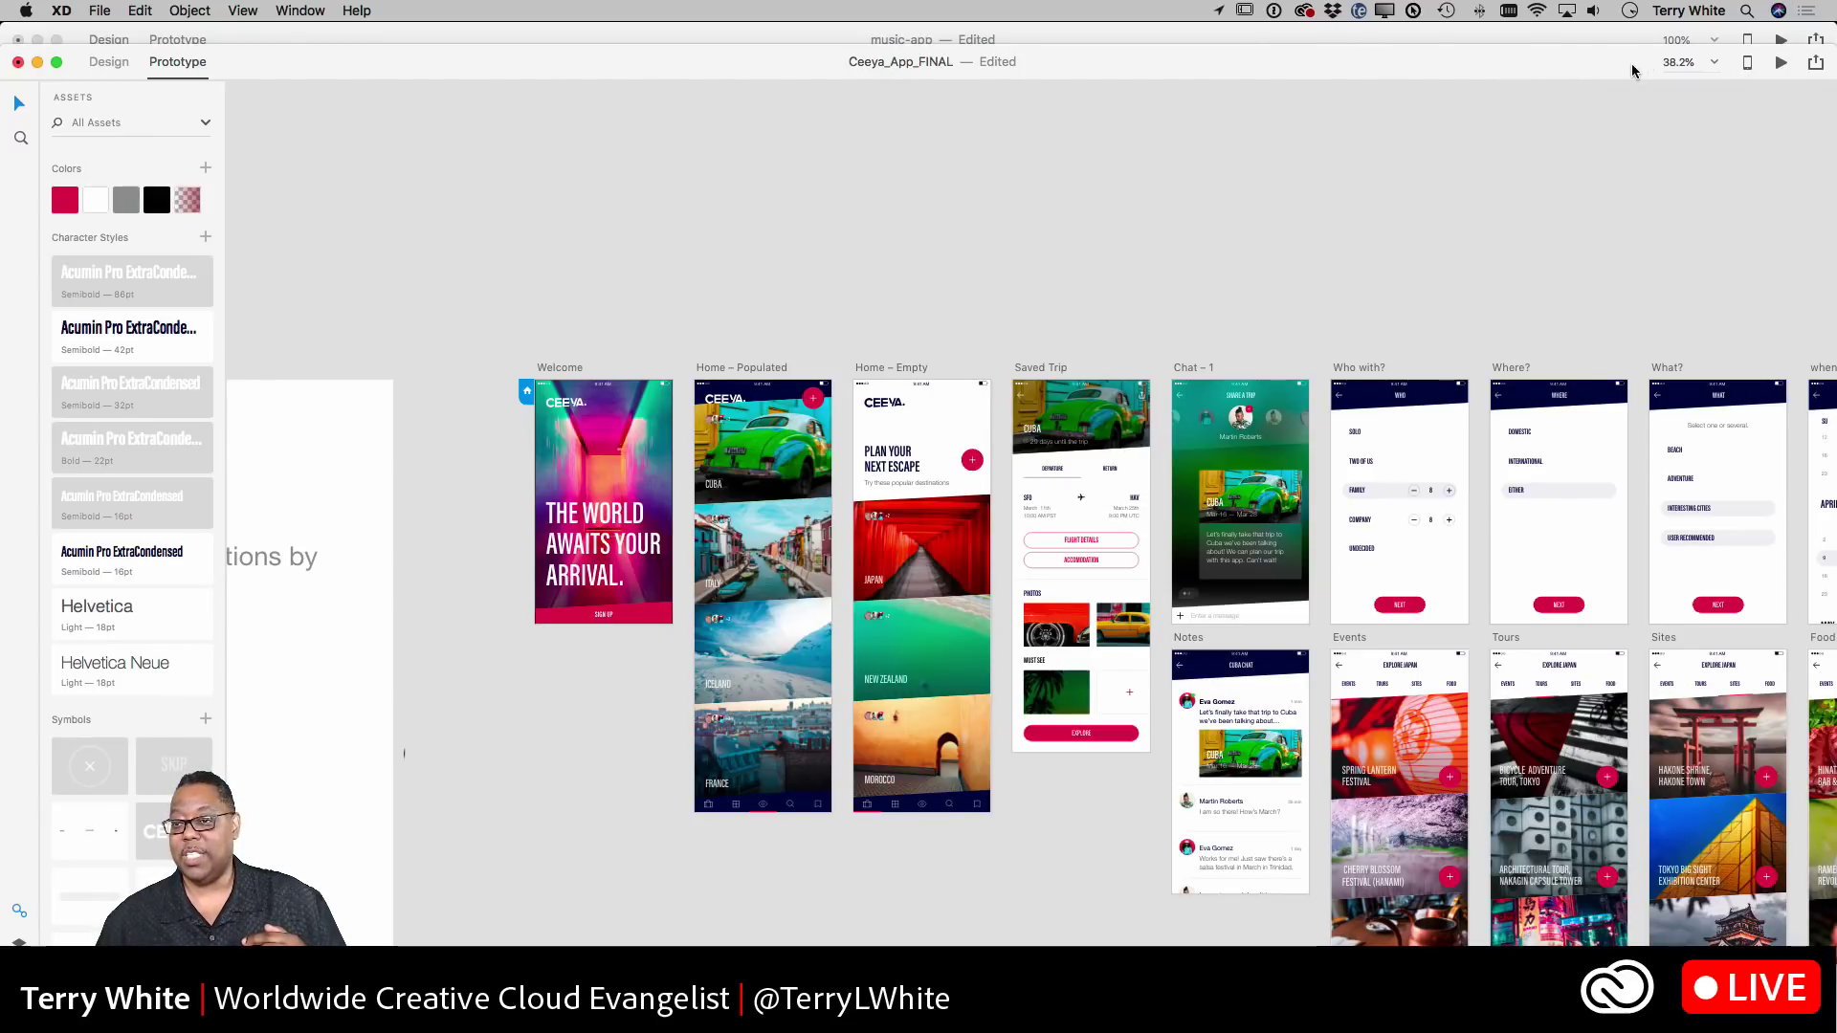
left_click_drag(1591, 65, 1591, 45)
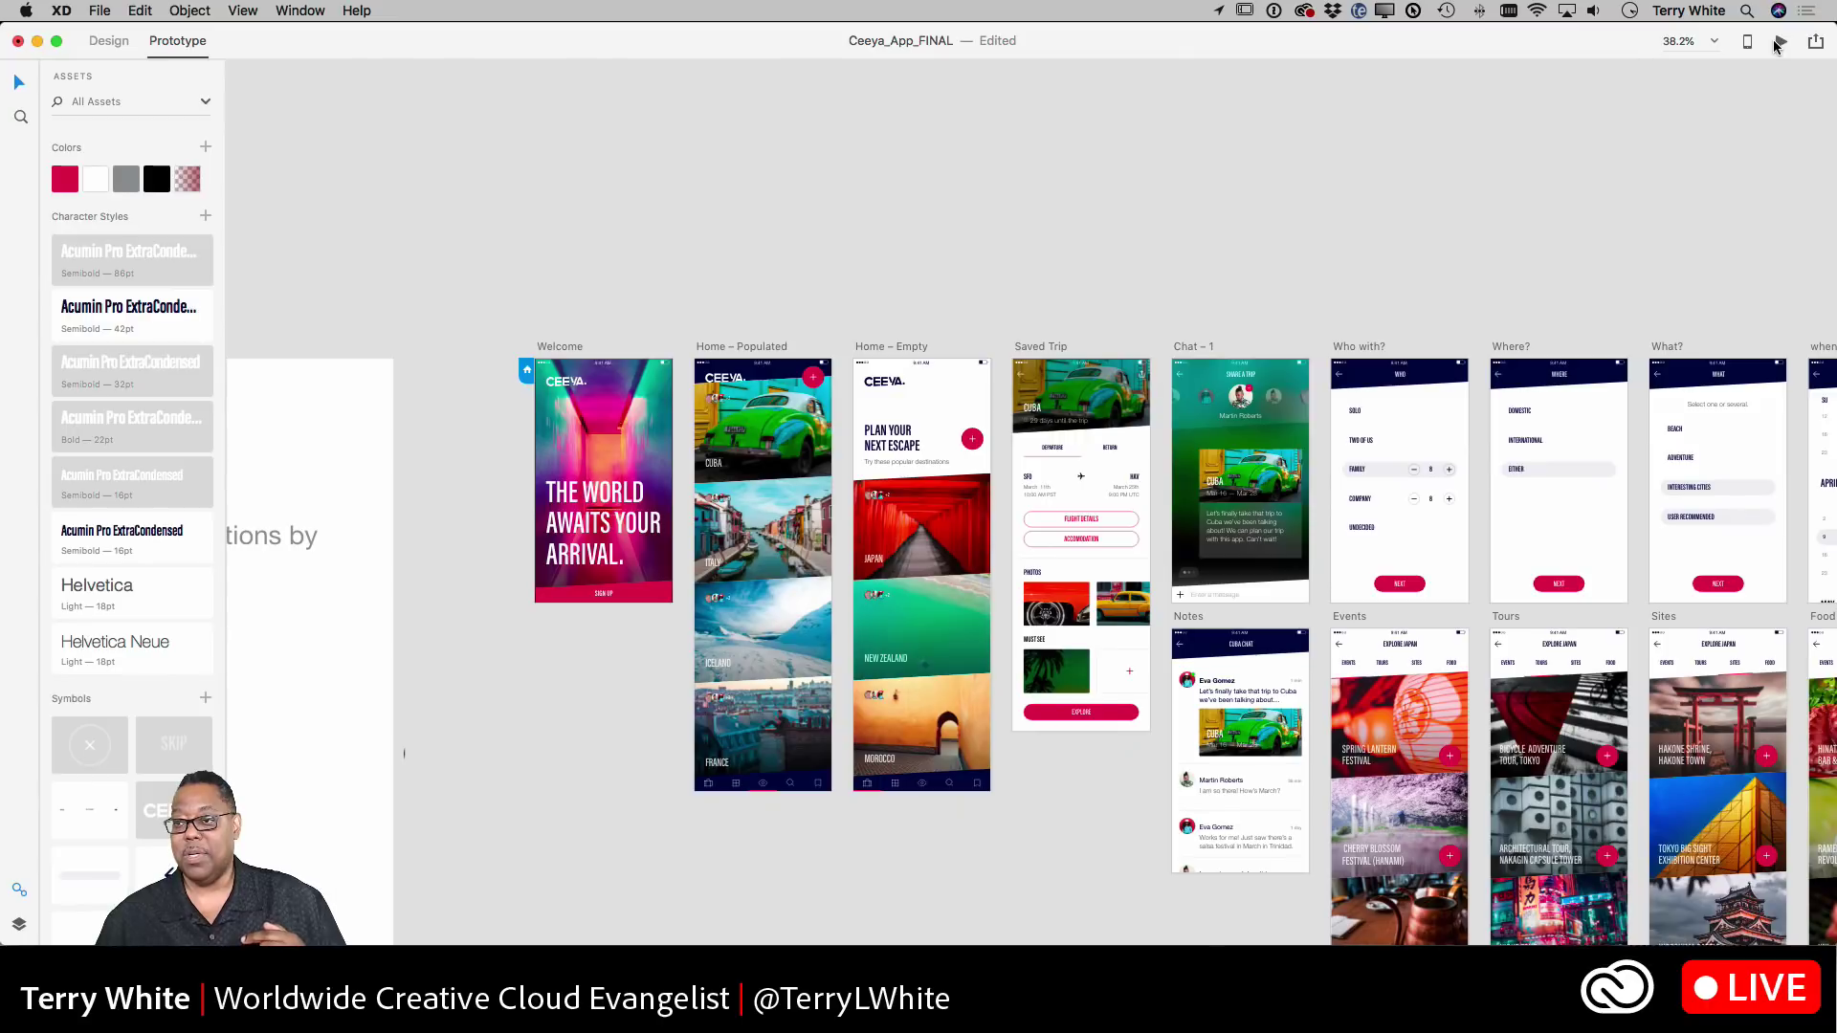
- Record a desktop preview tapping Sign Up, +, and back to Share a Trip, then stop recording
left_click(1780, 43)
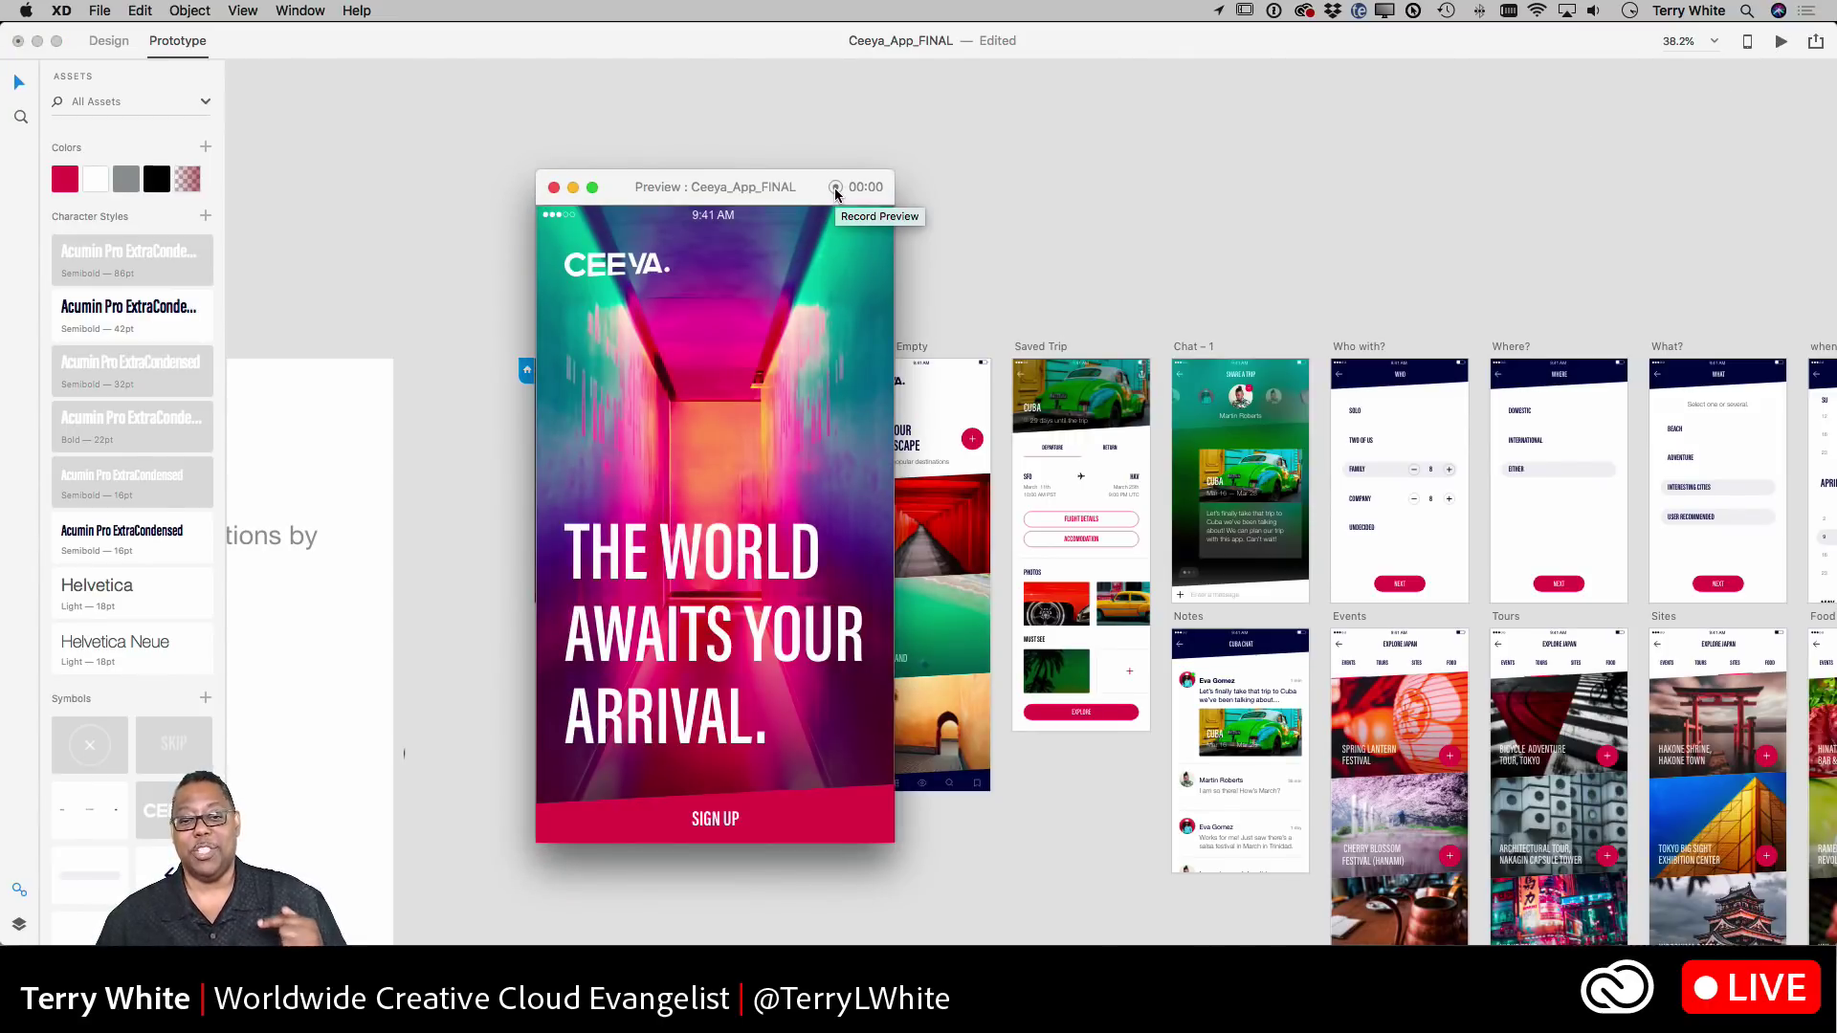
left_click(836, 189)
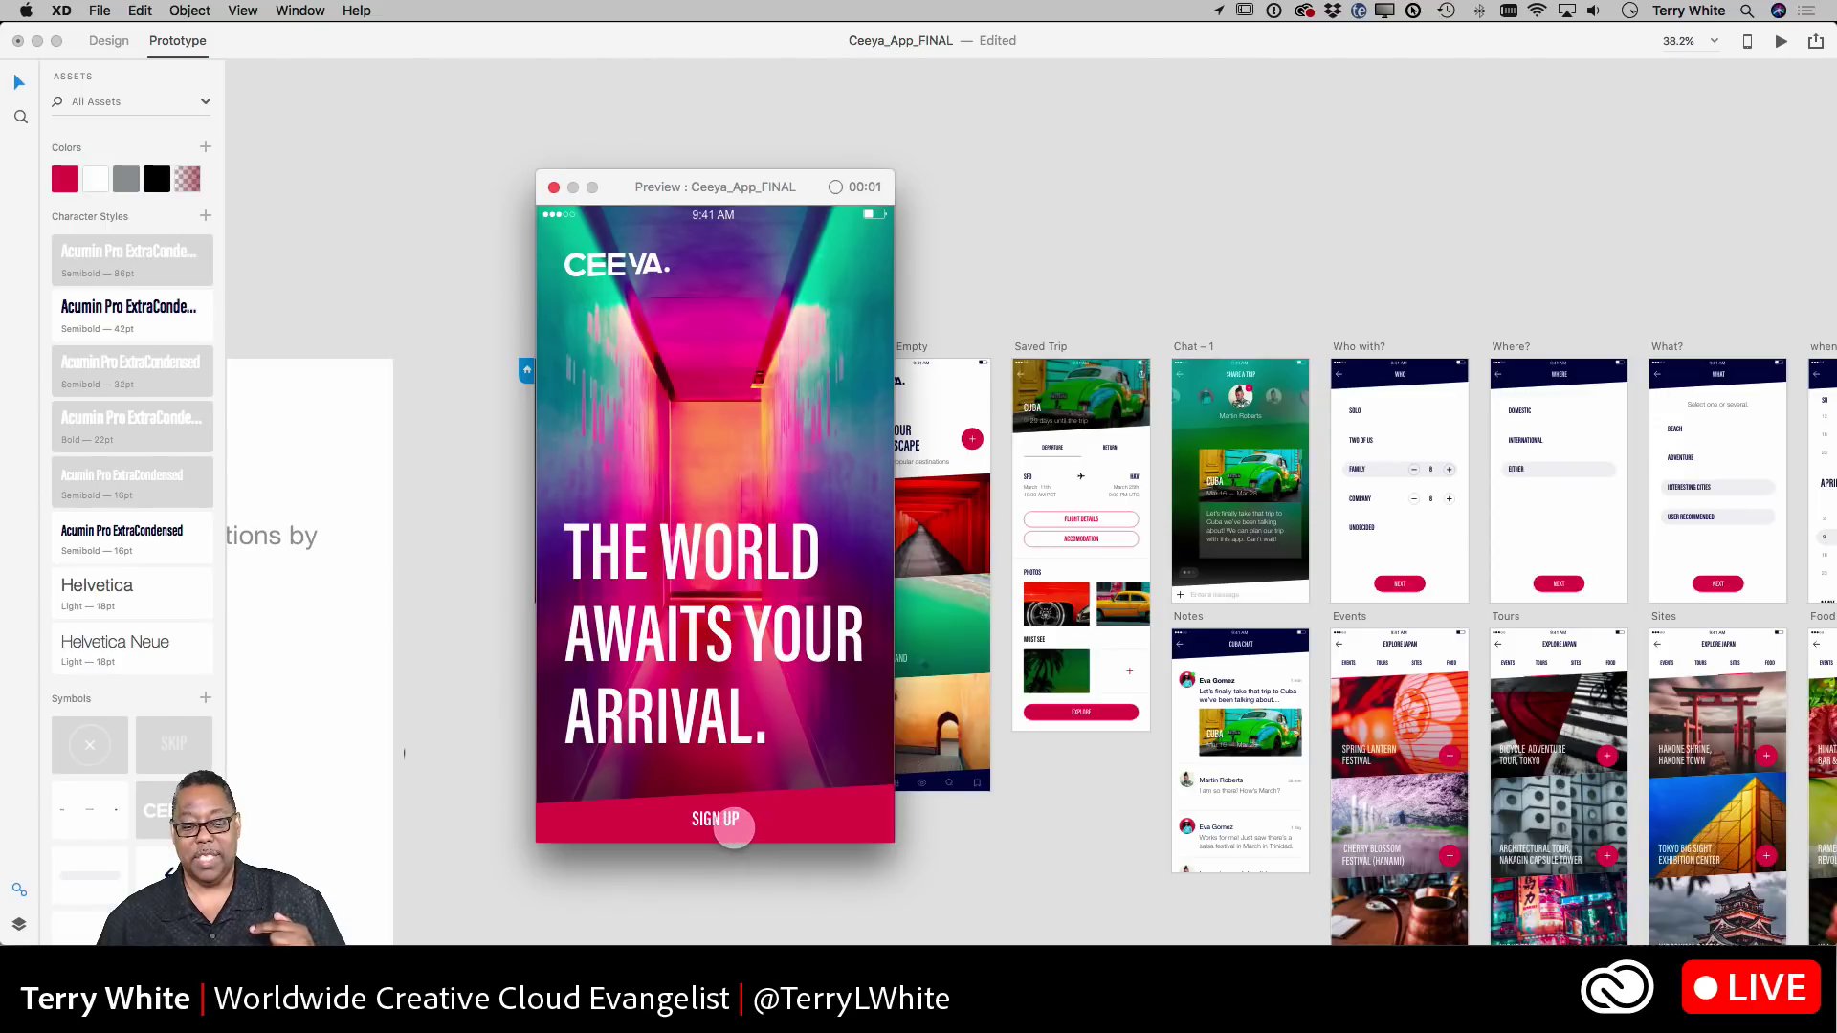
left_click(722, 824)
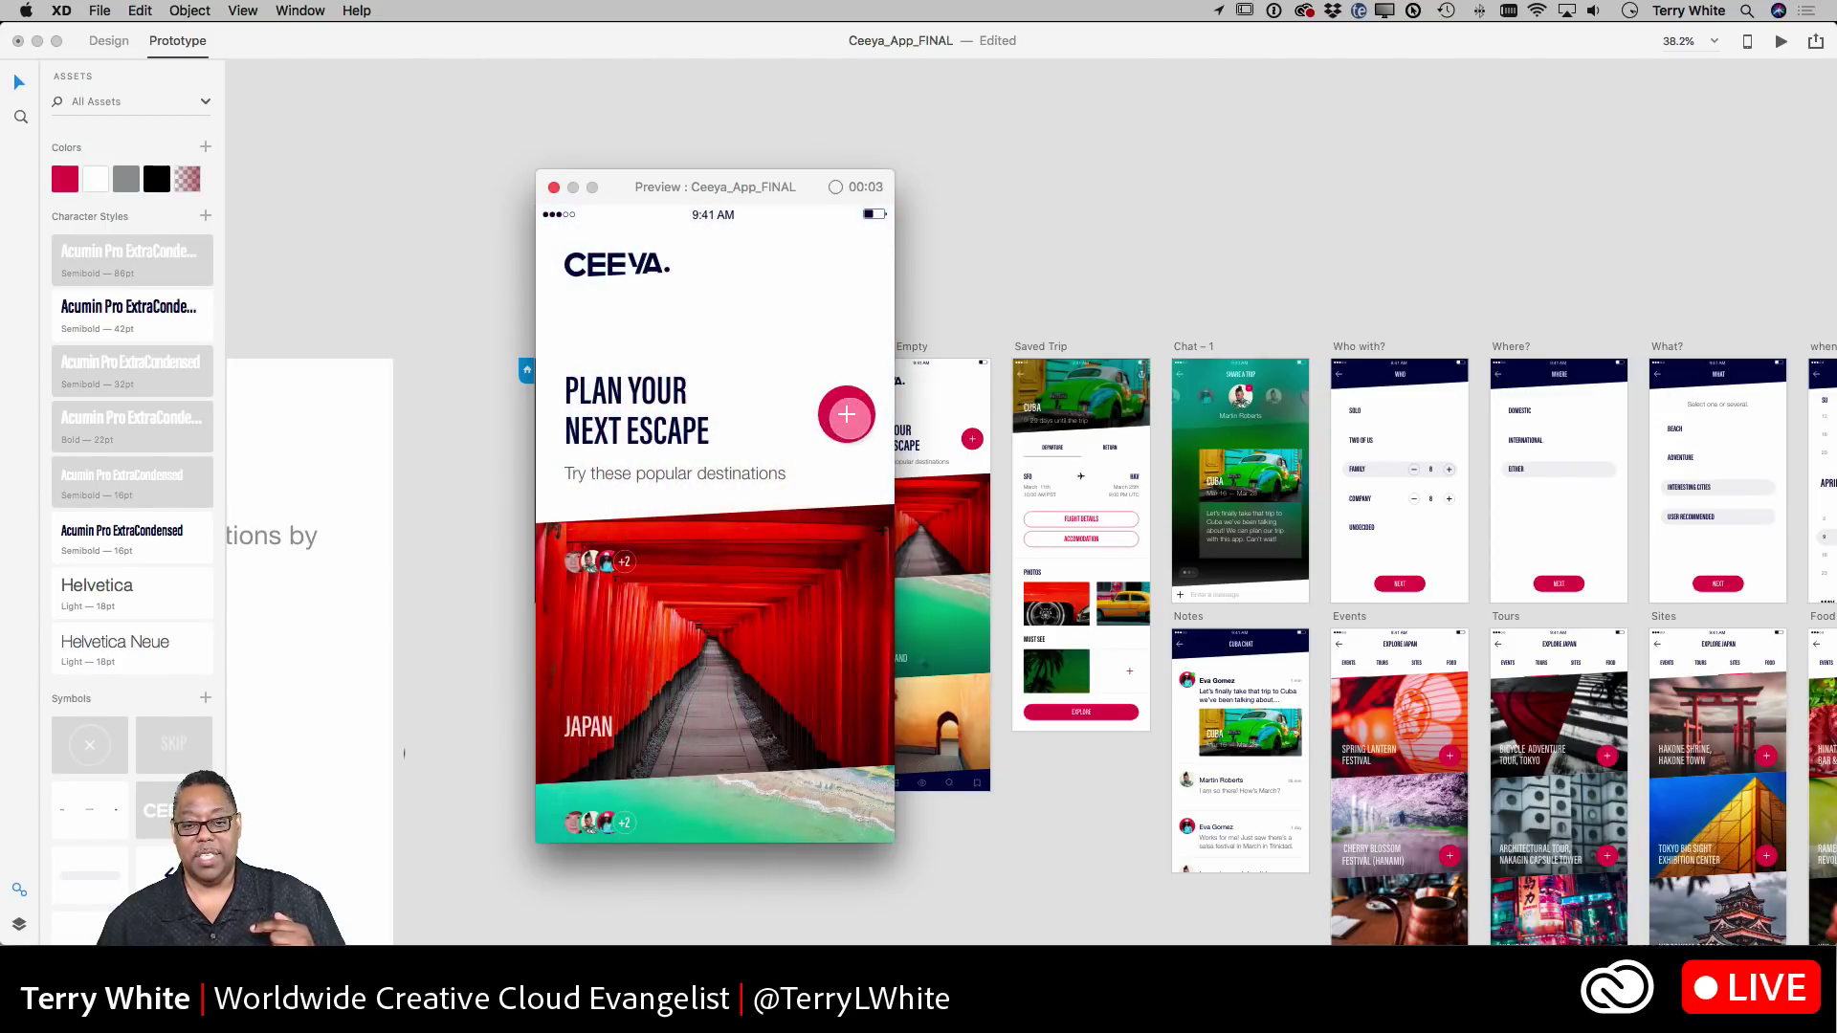
left_click(847, 414)
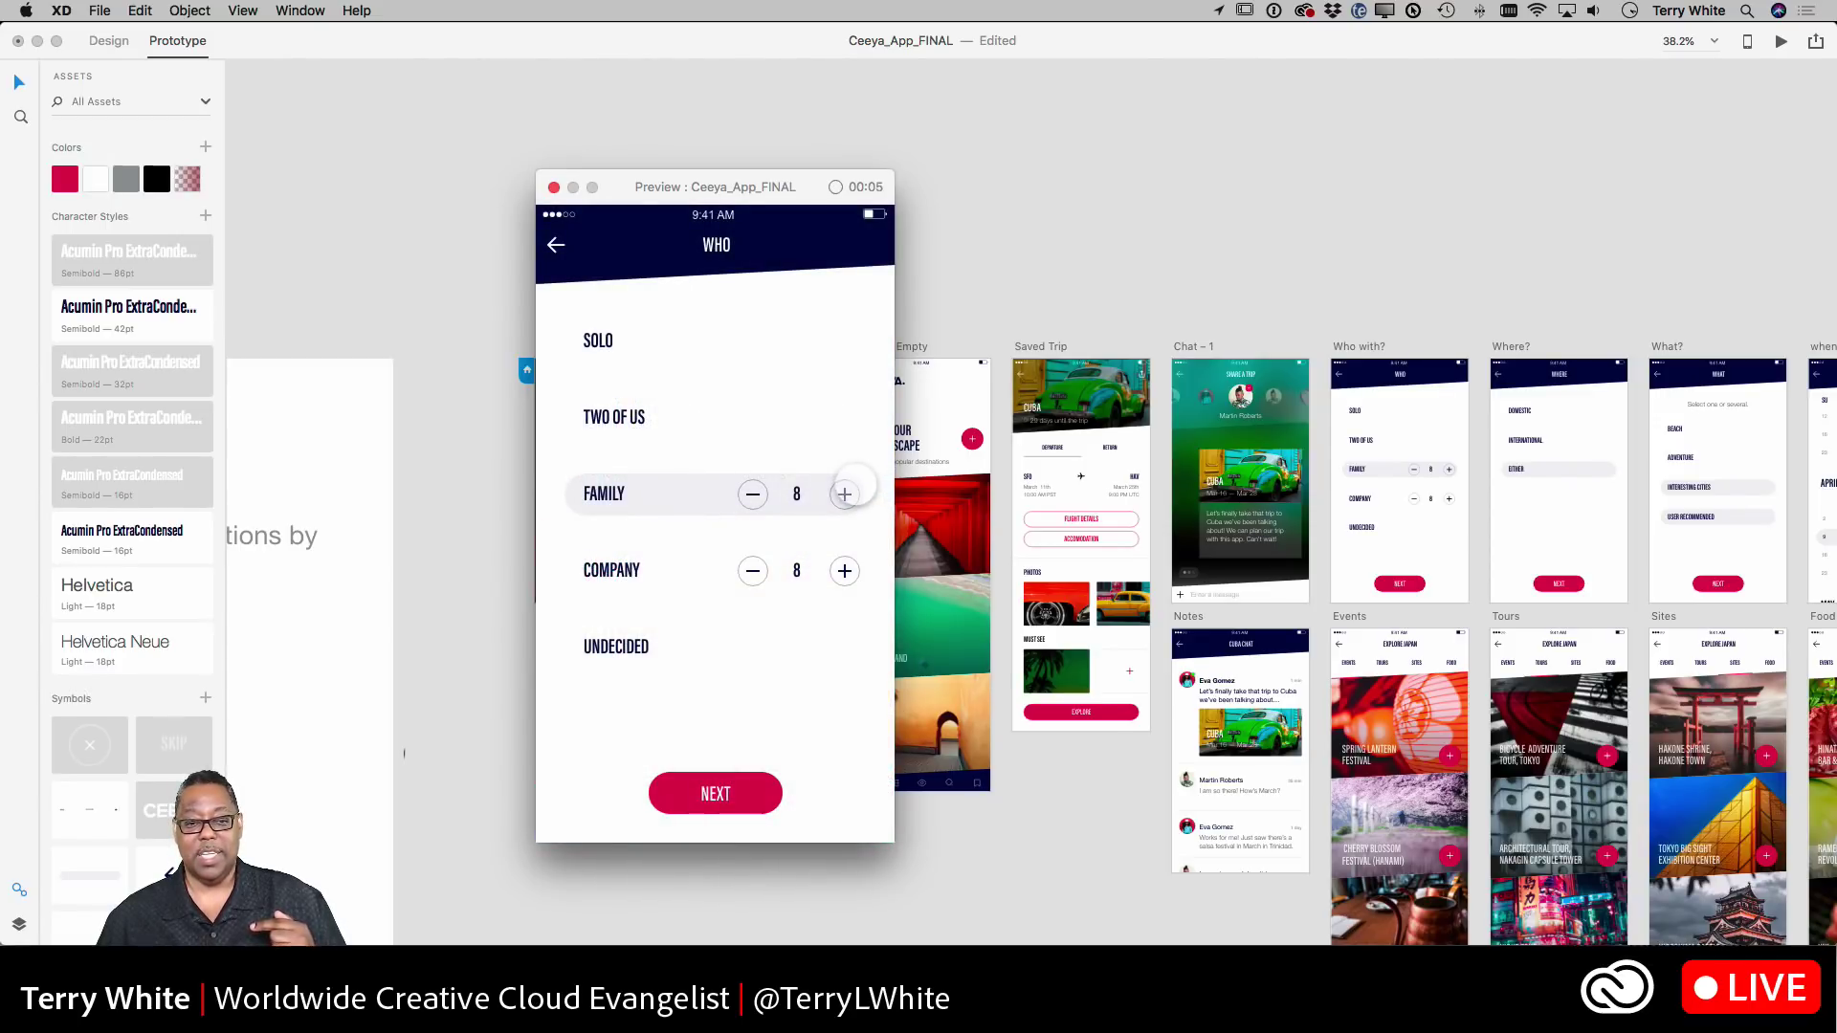
left_click(557, 246)
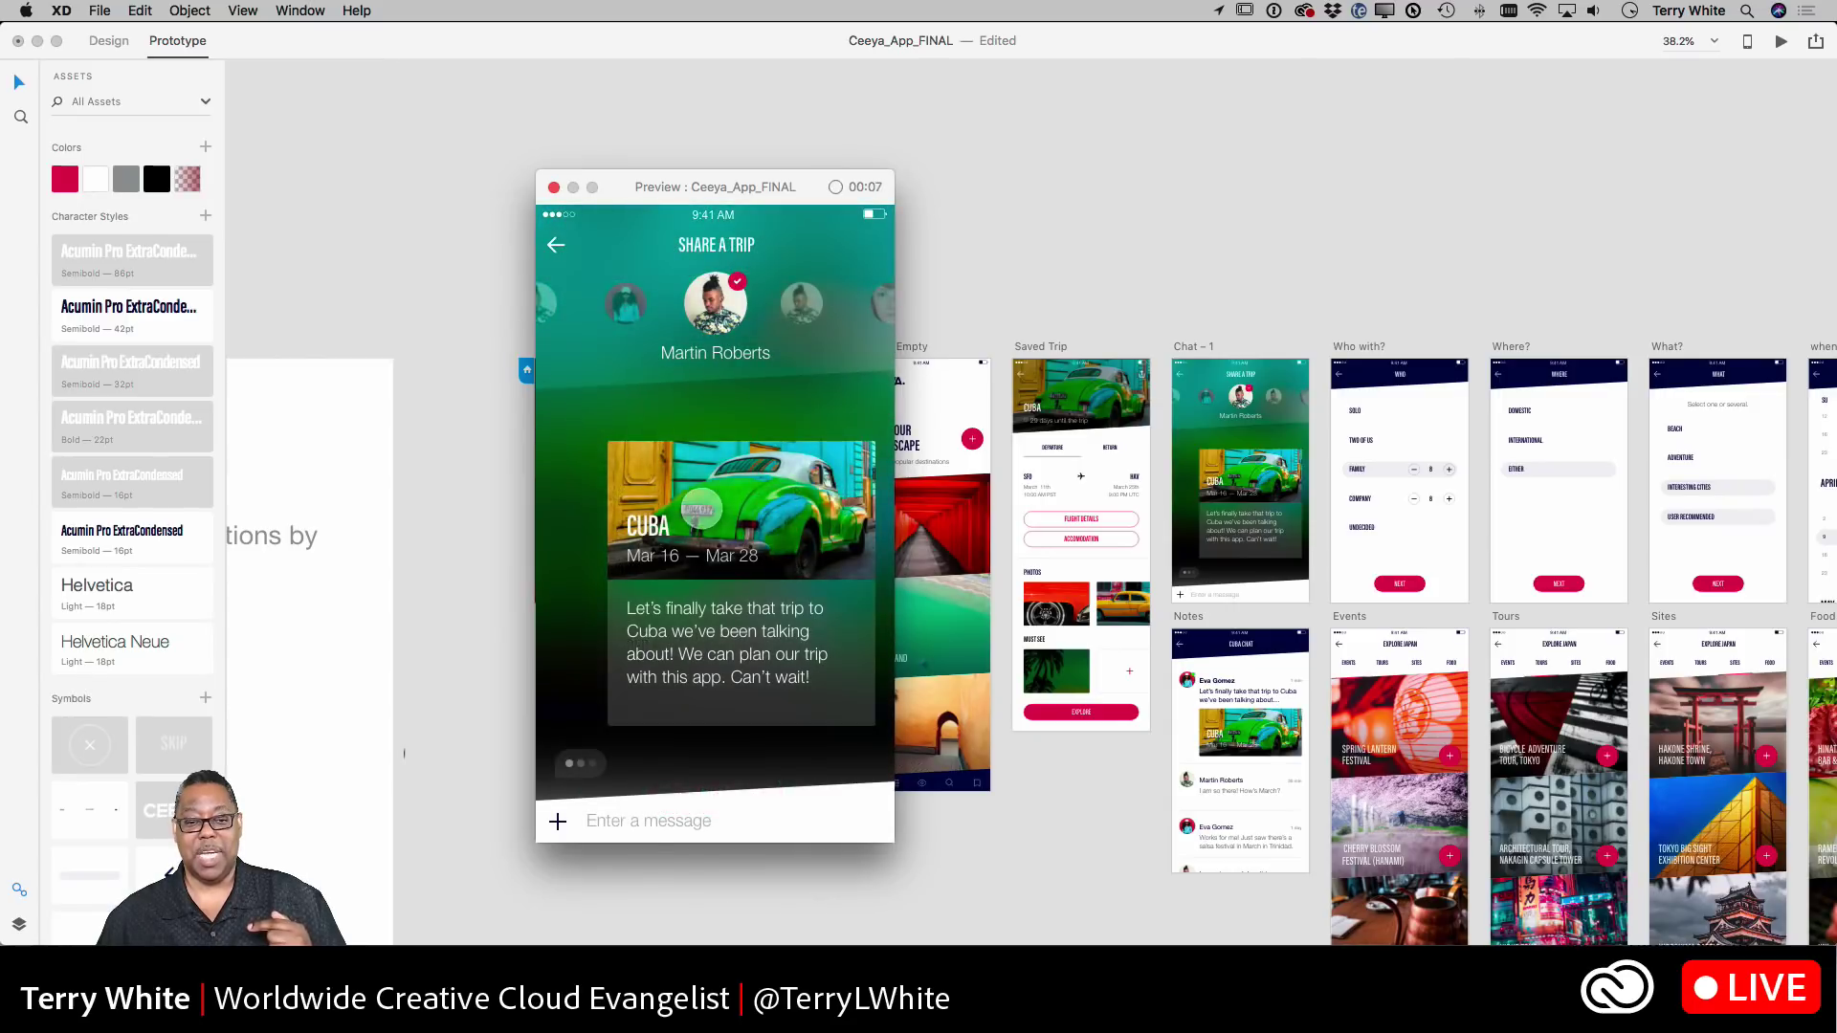
left_click(835, 188)
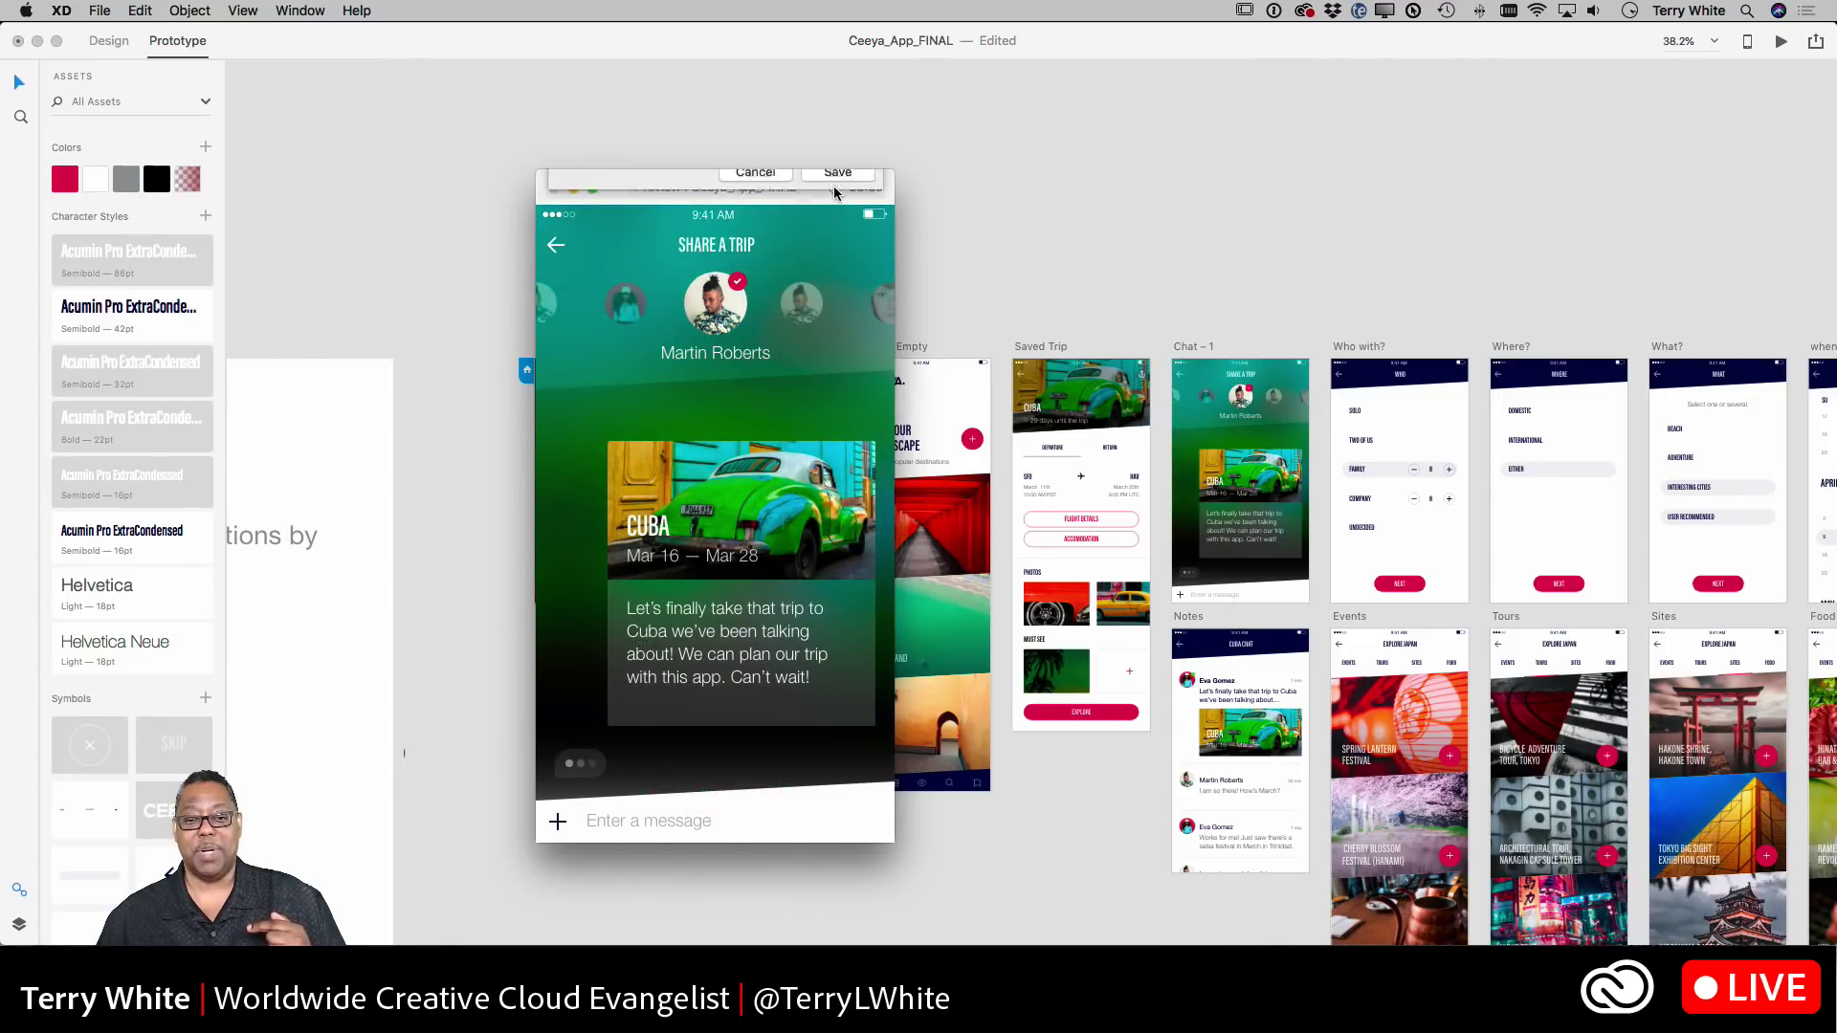